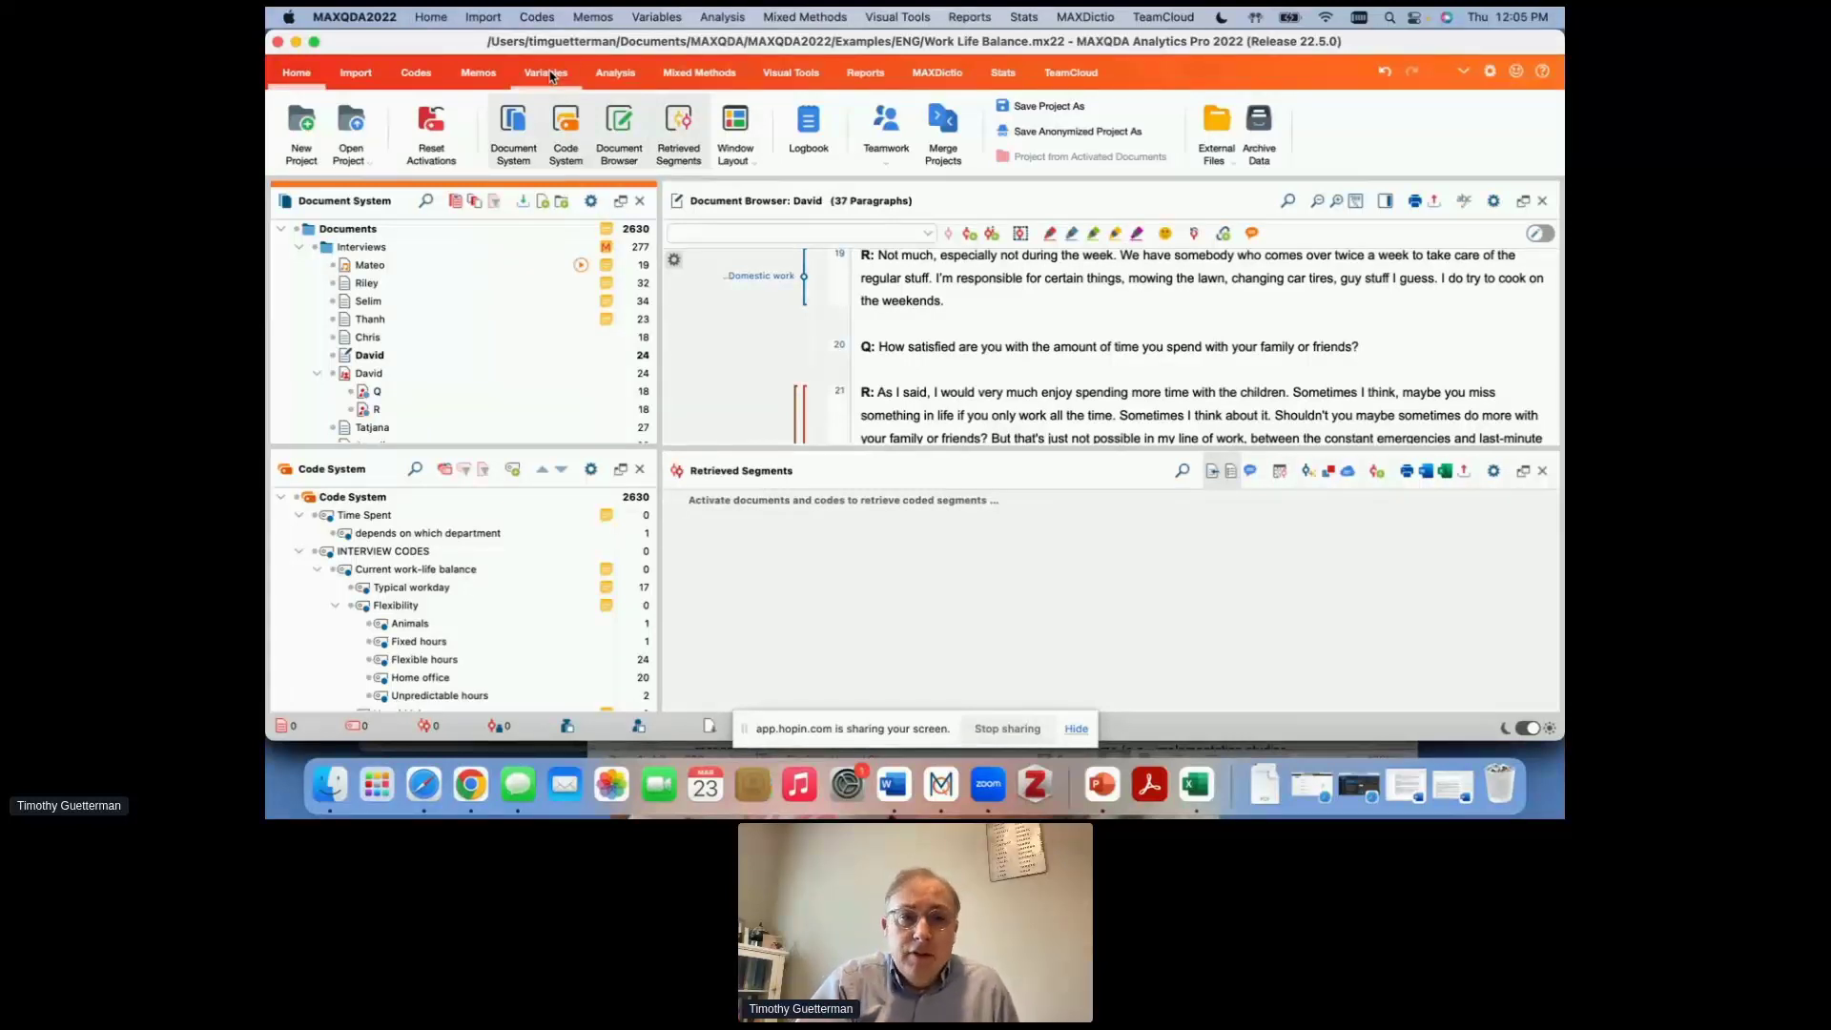
Open the list of document variables, review the existing ones and start a new variable named PerformanceScore.
left_click(548, 74)
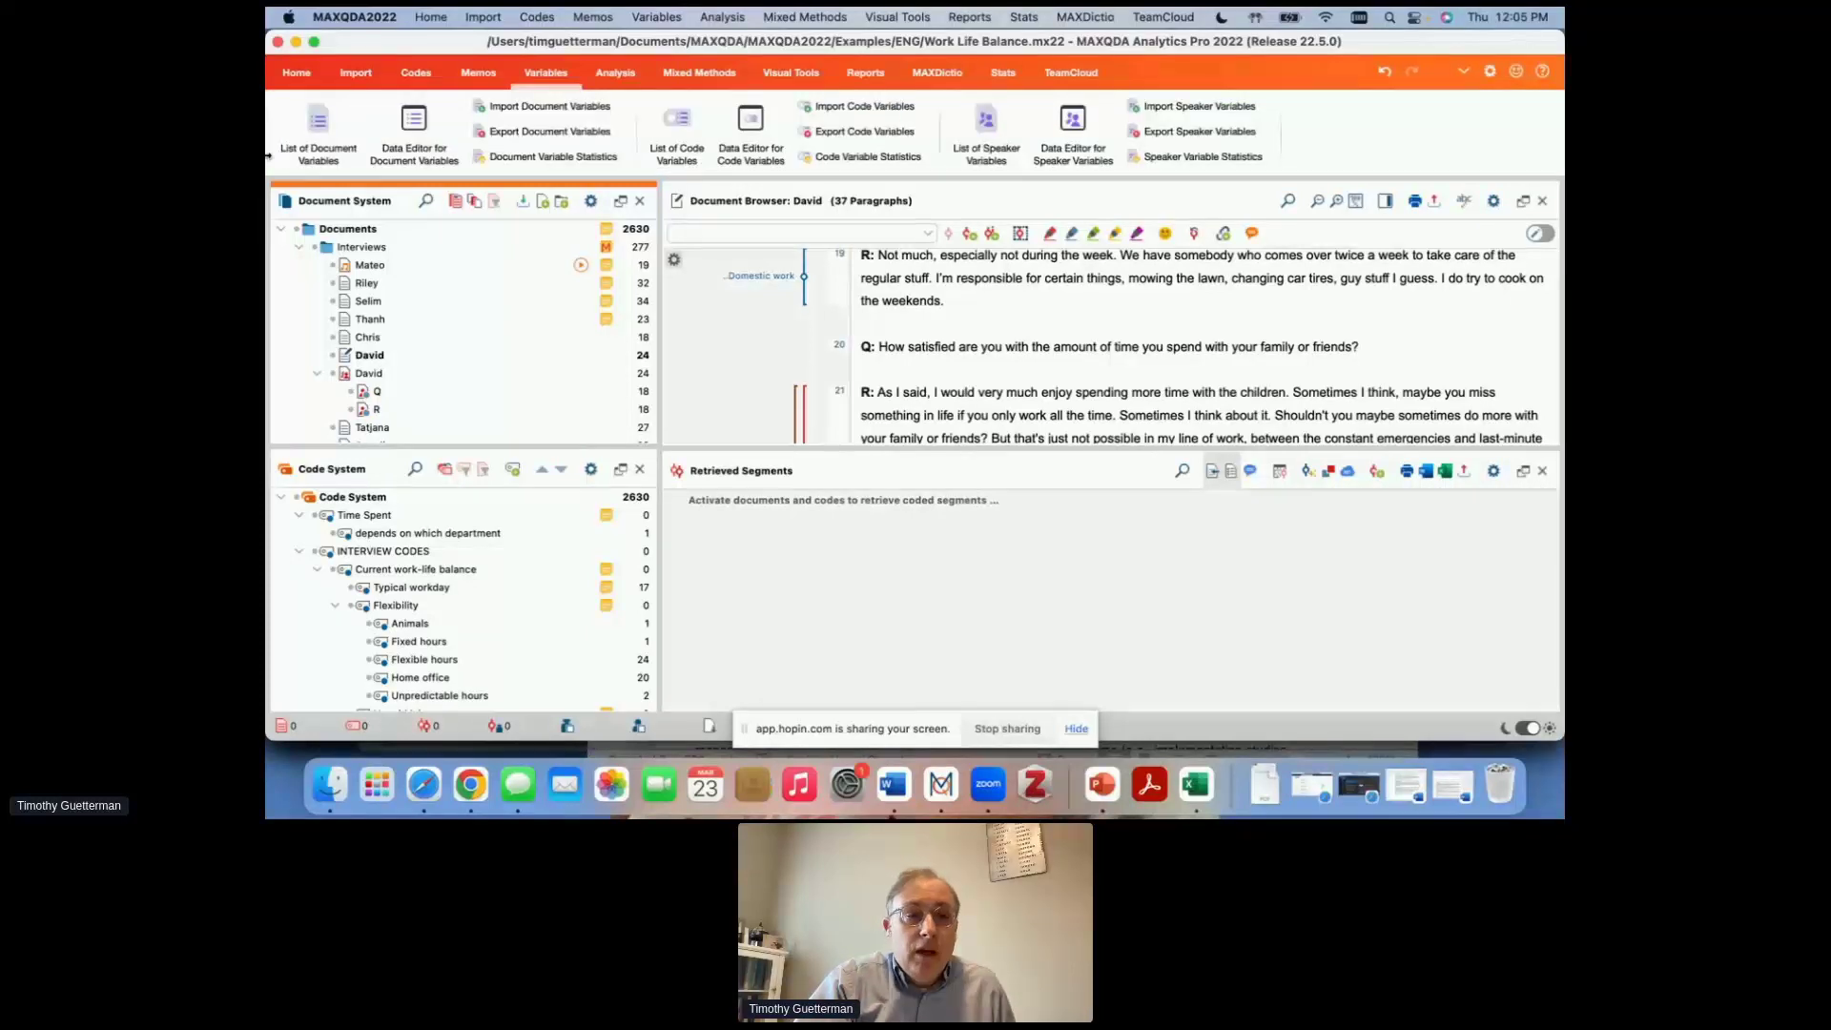
left_click(317, 136)
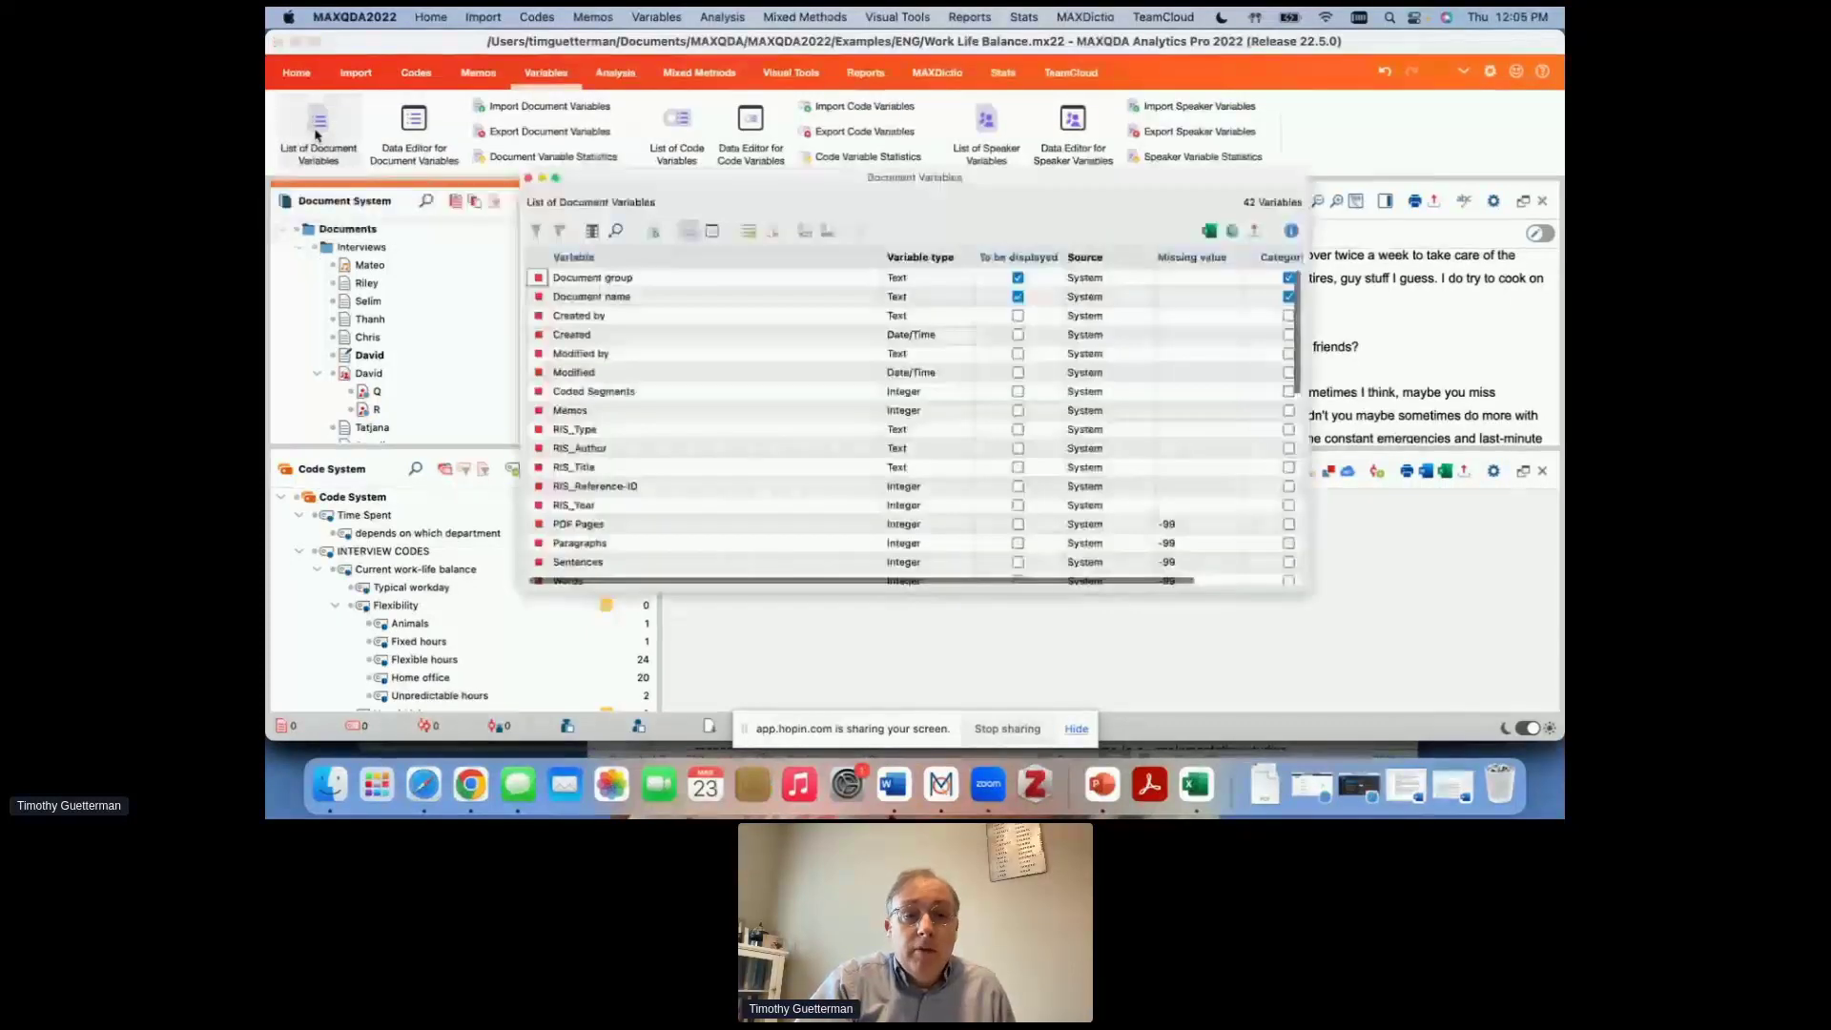
scroll(608, 450, "down", 1)
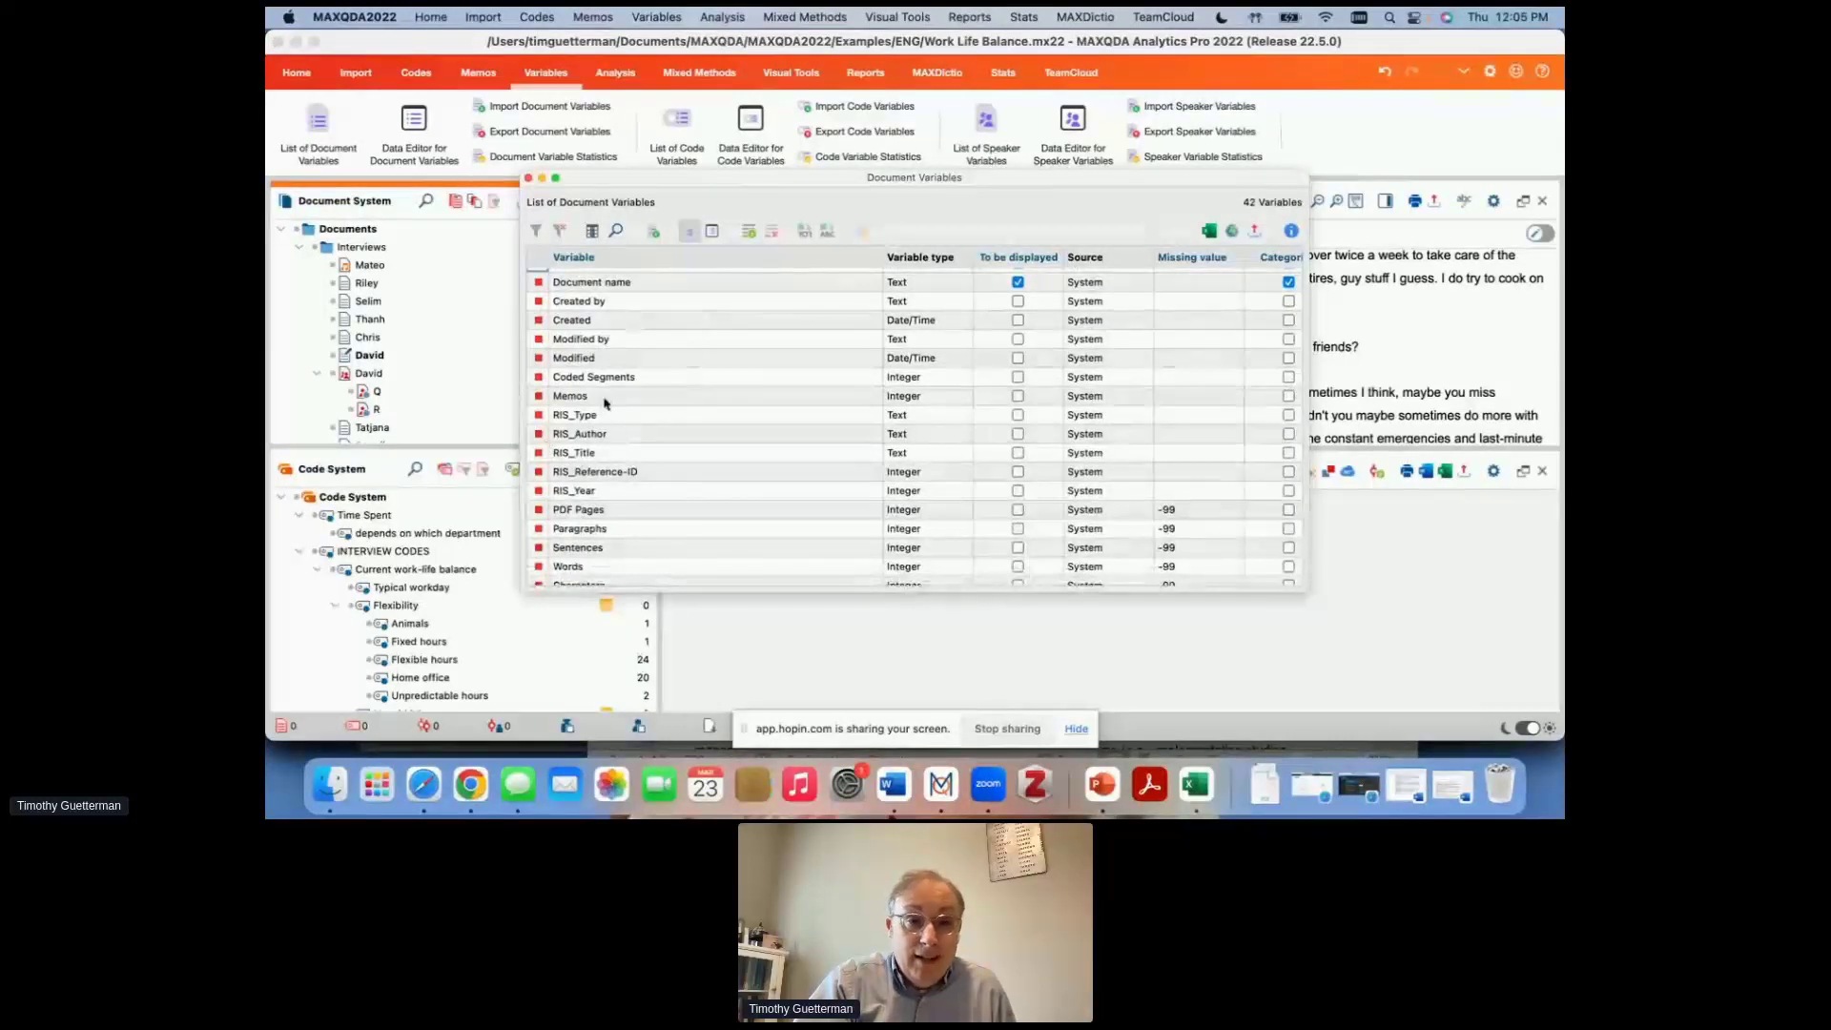
scroll(605, 403, "down", 8)
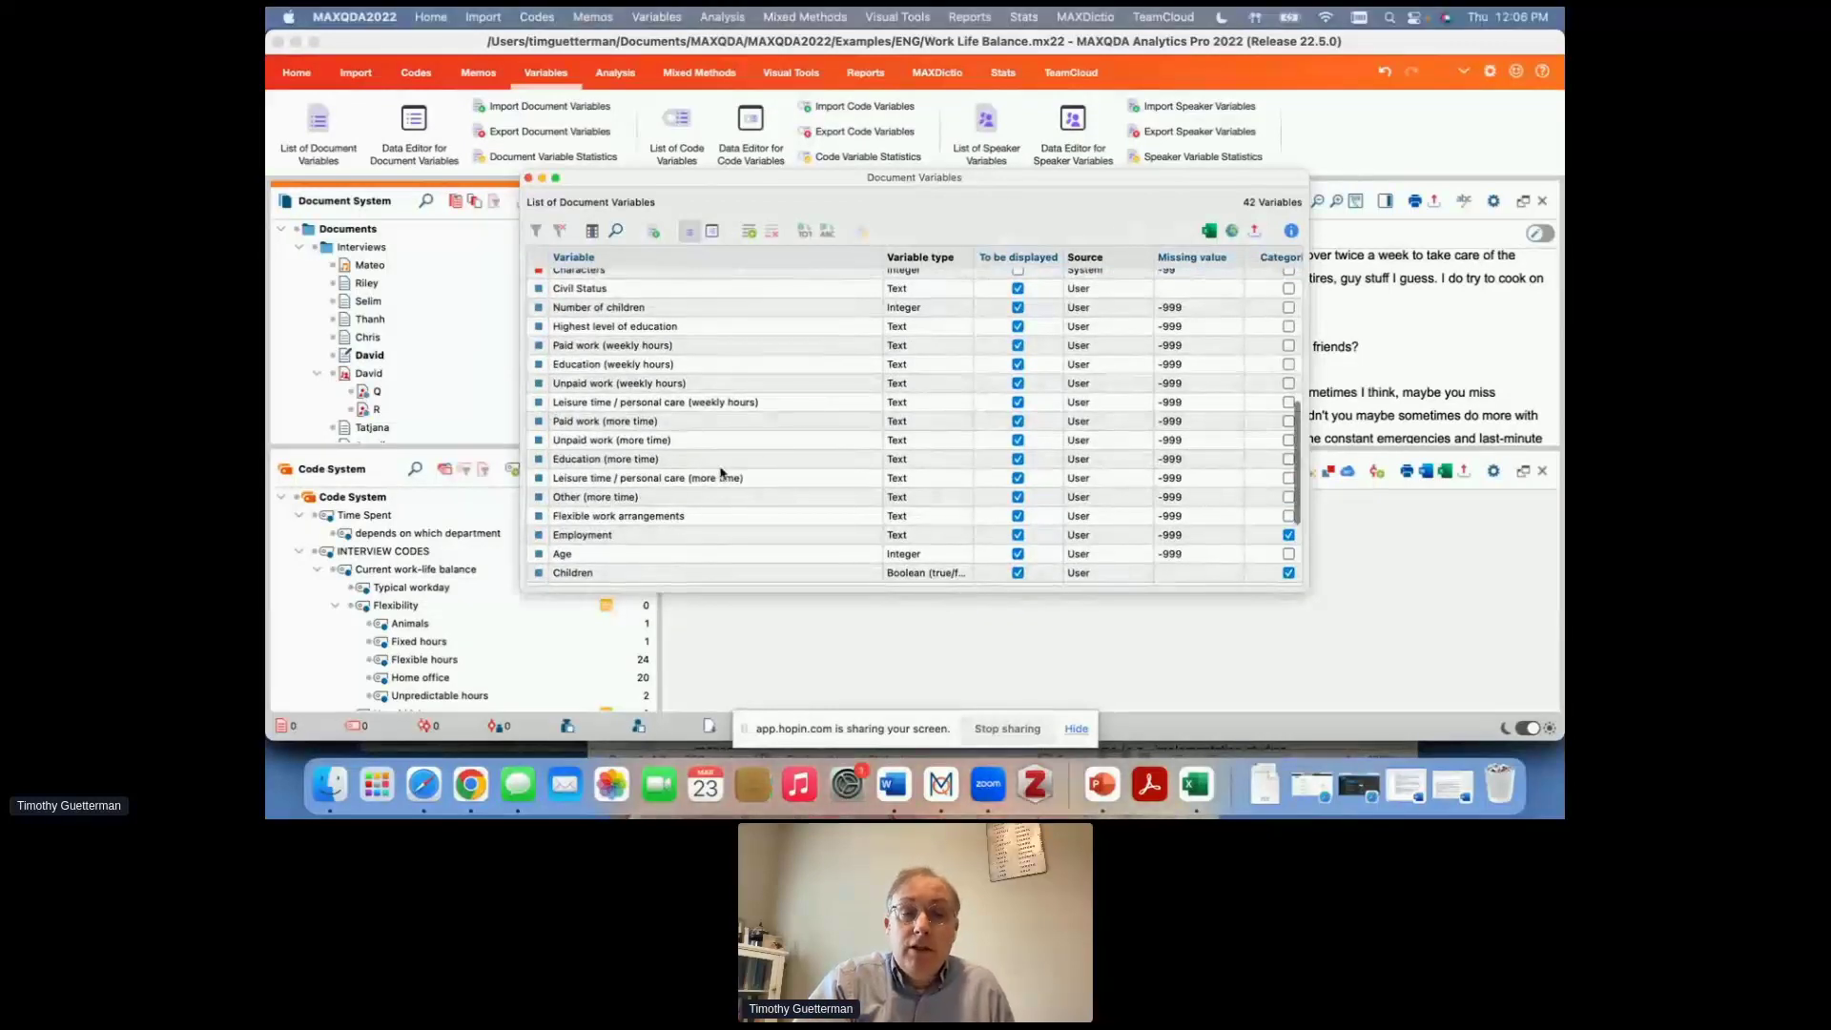
scroll(721, 471, "down", 4)
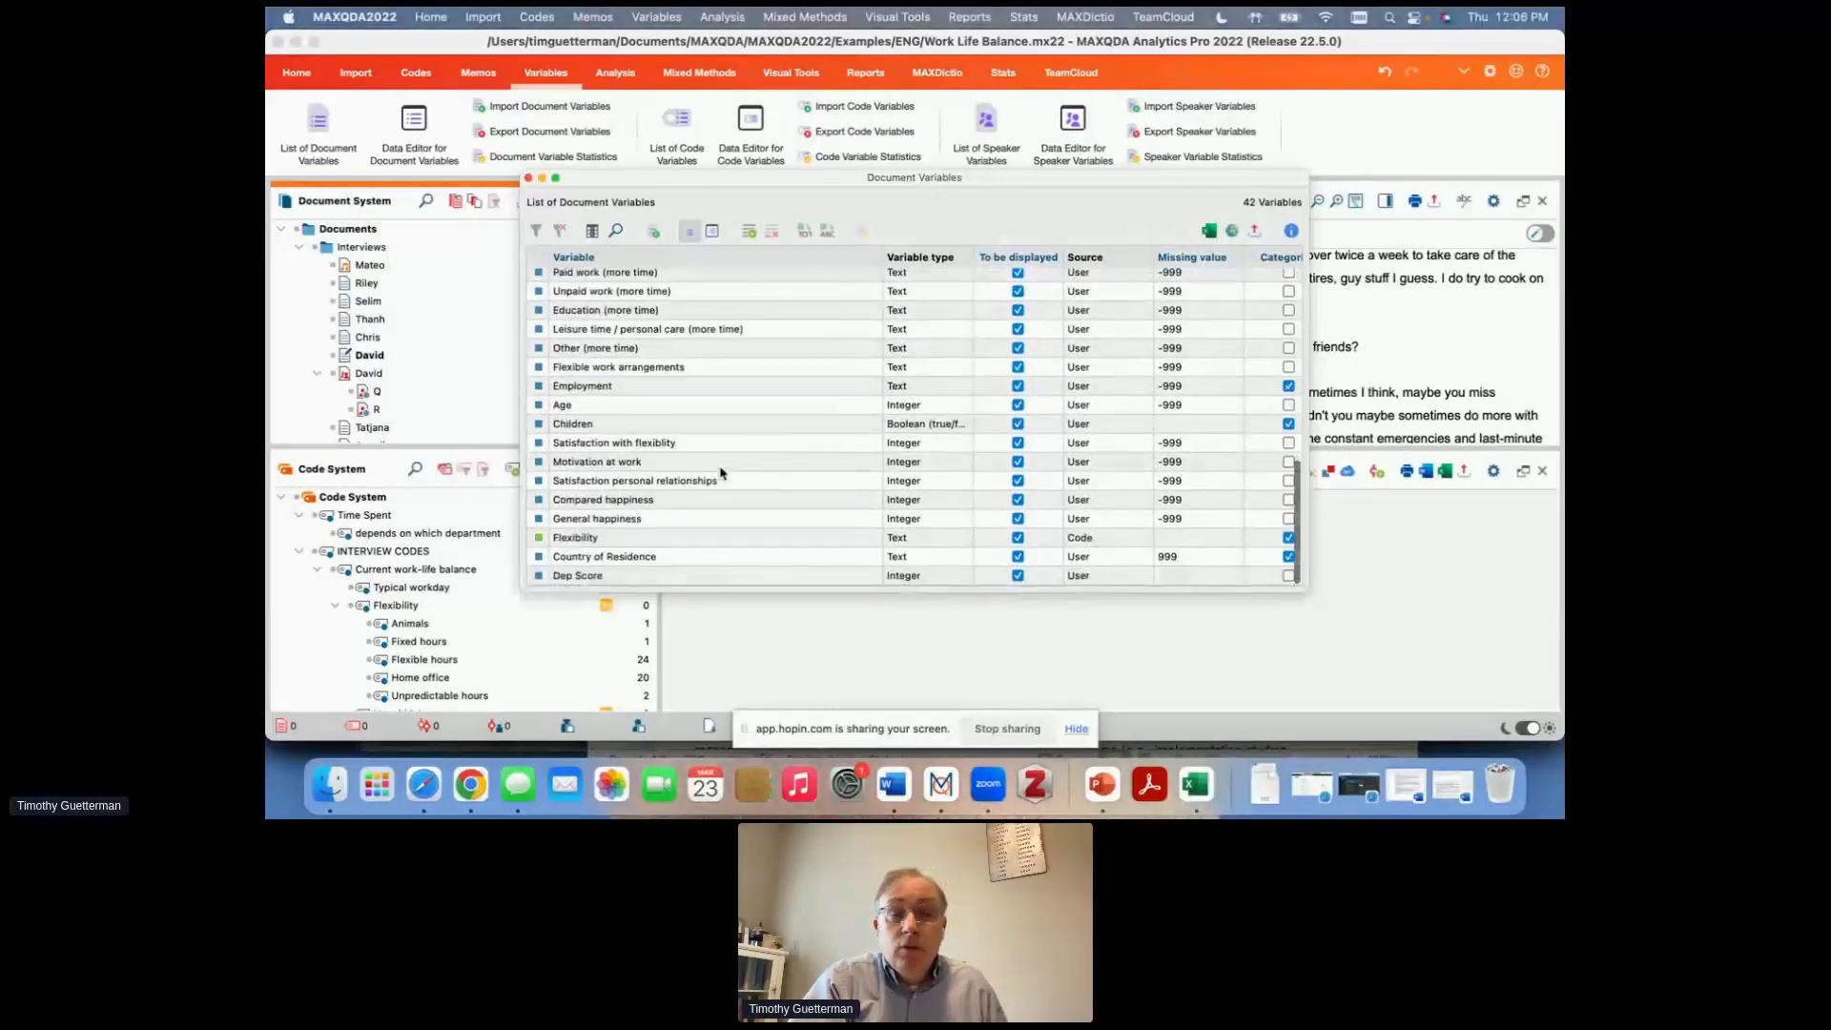
left_click(748, 235)
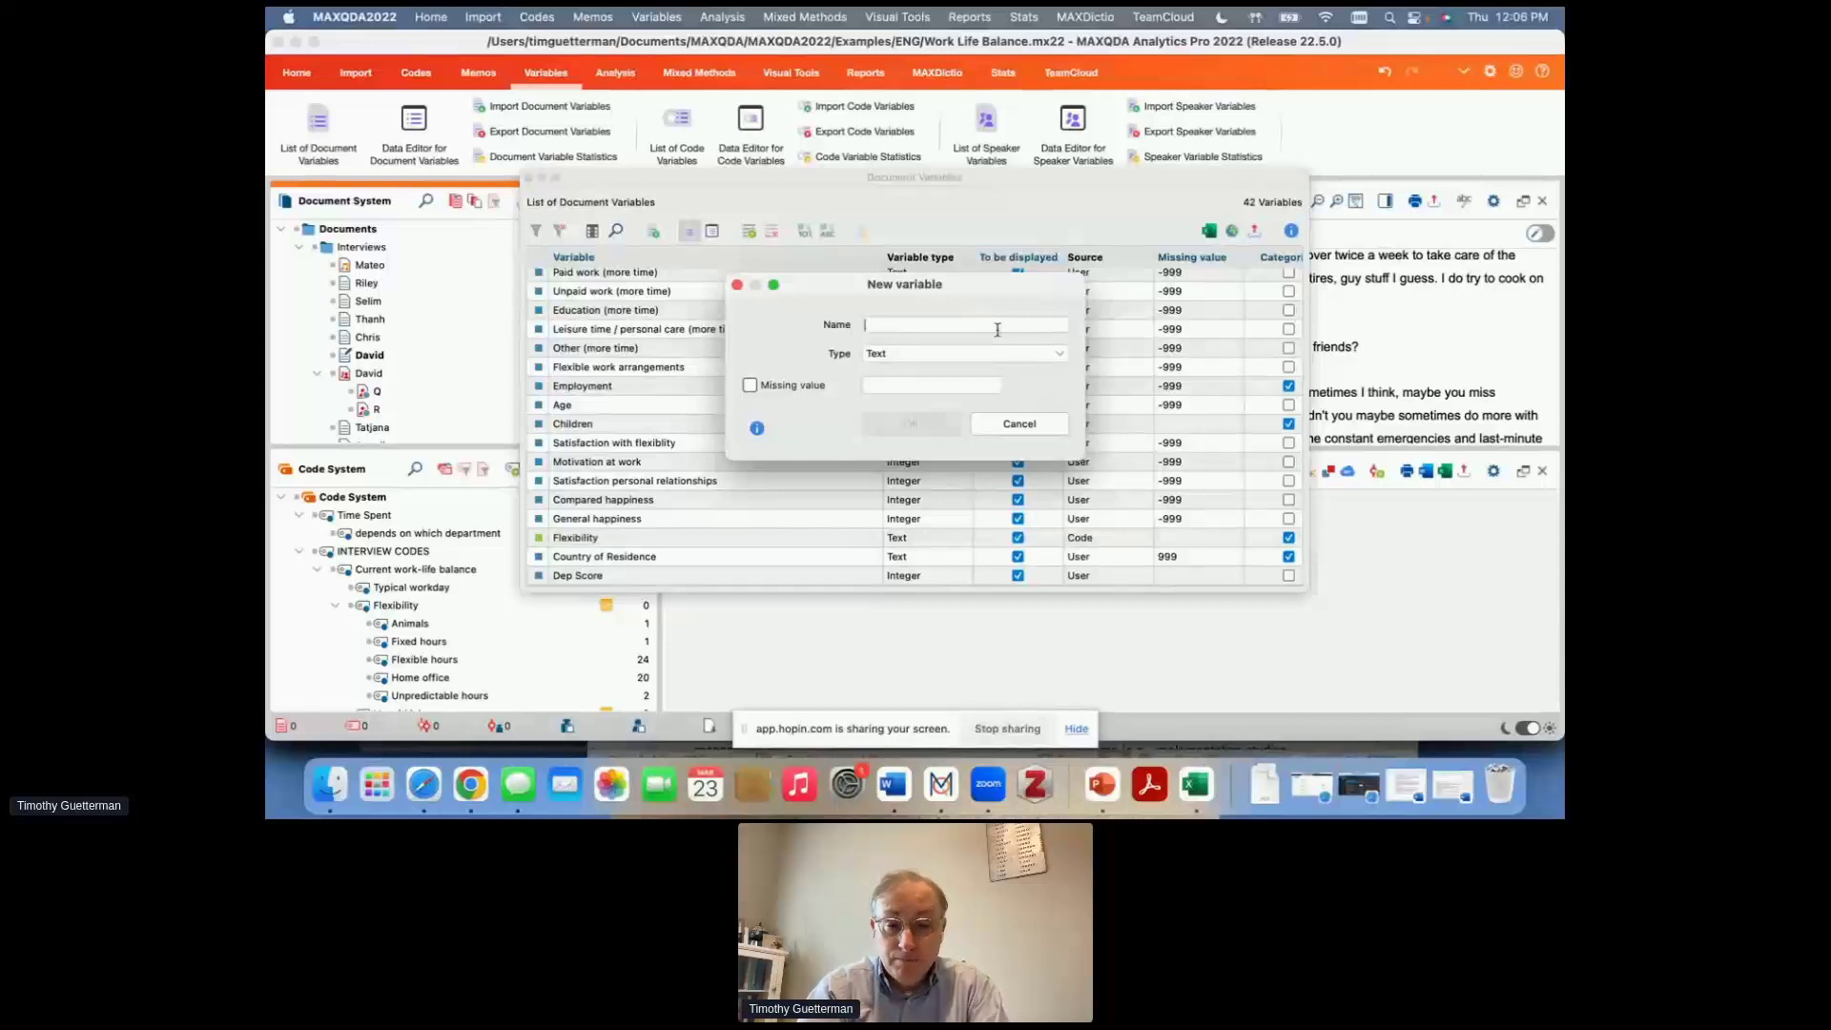
type("Pe")
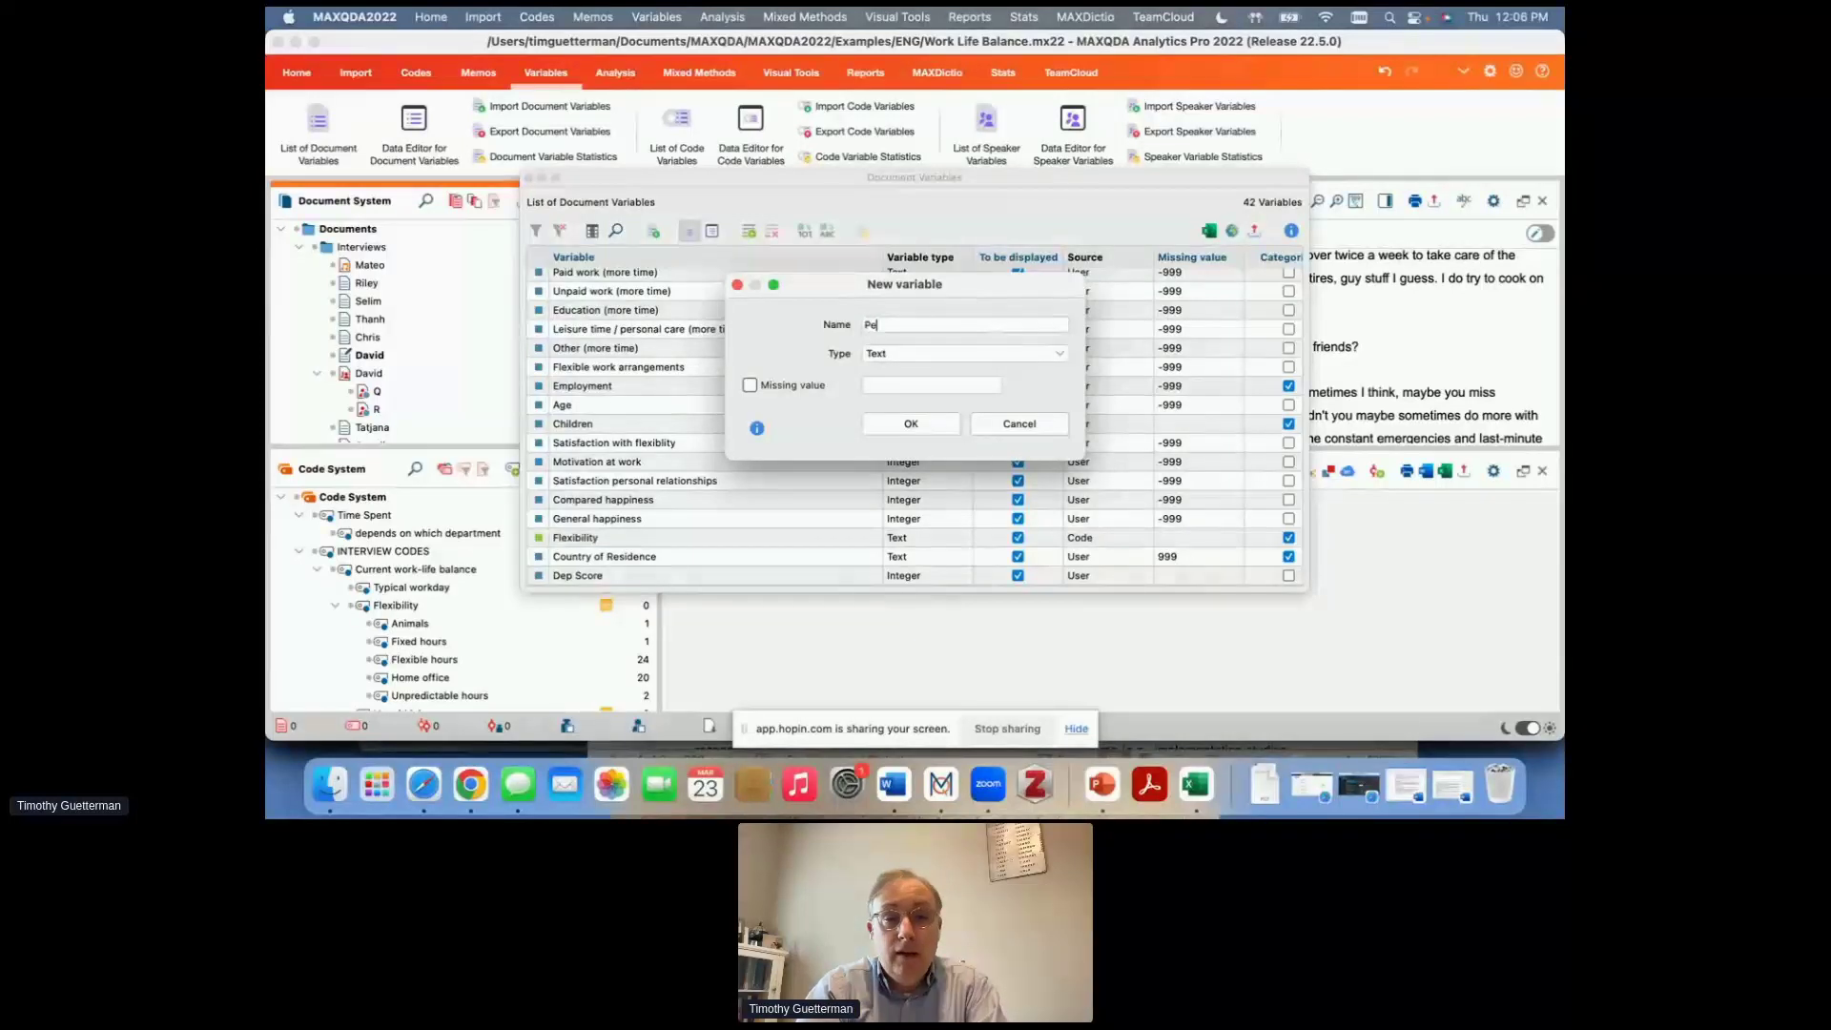
type("rfor")
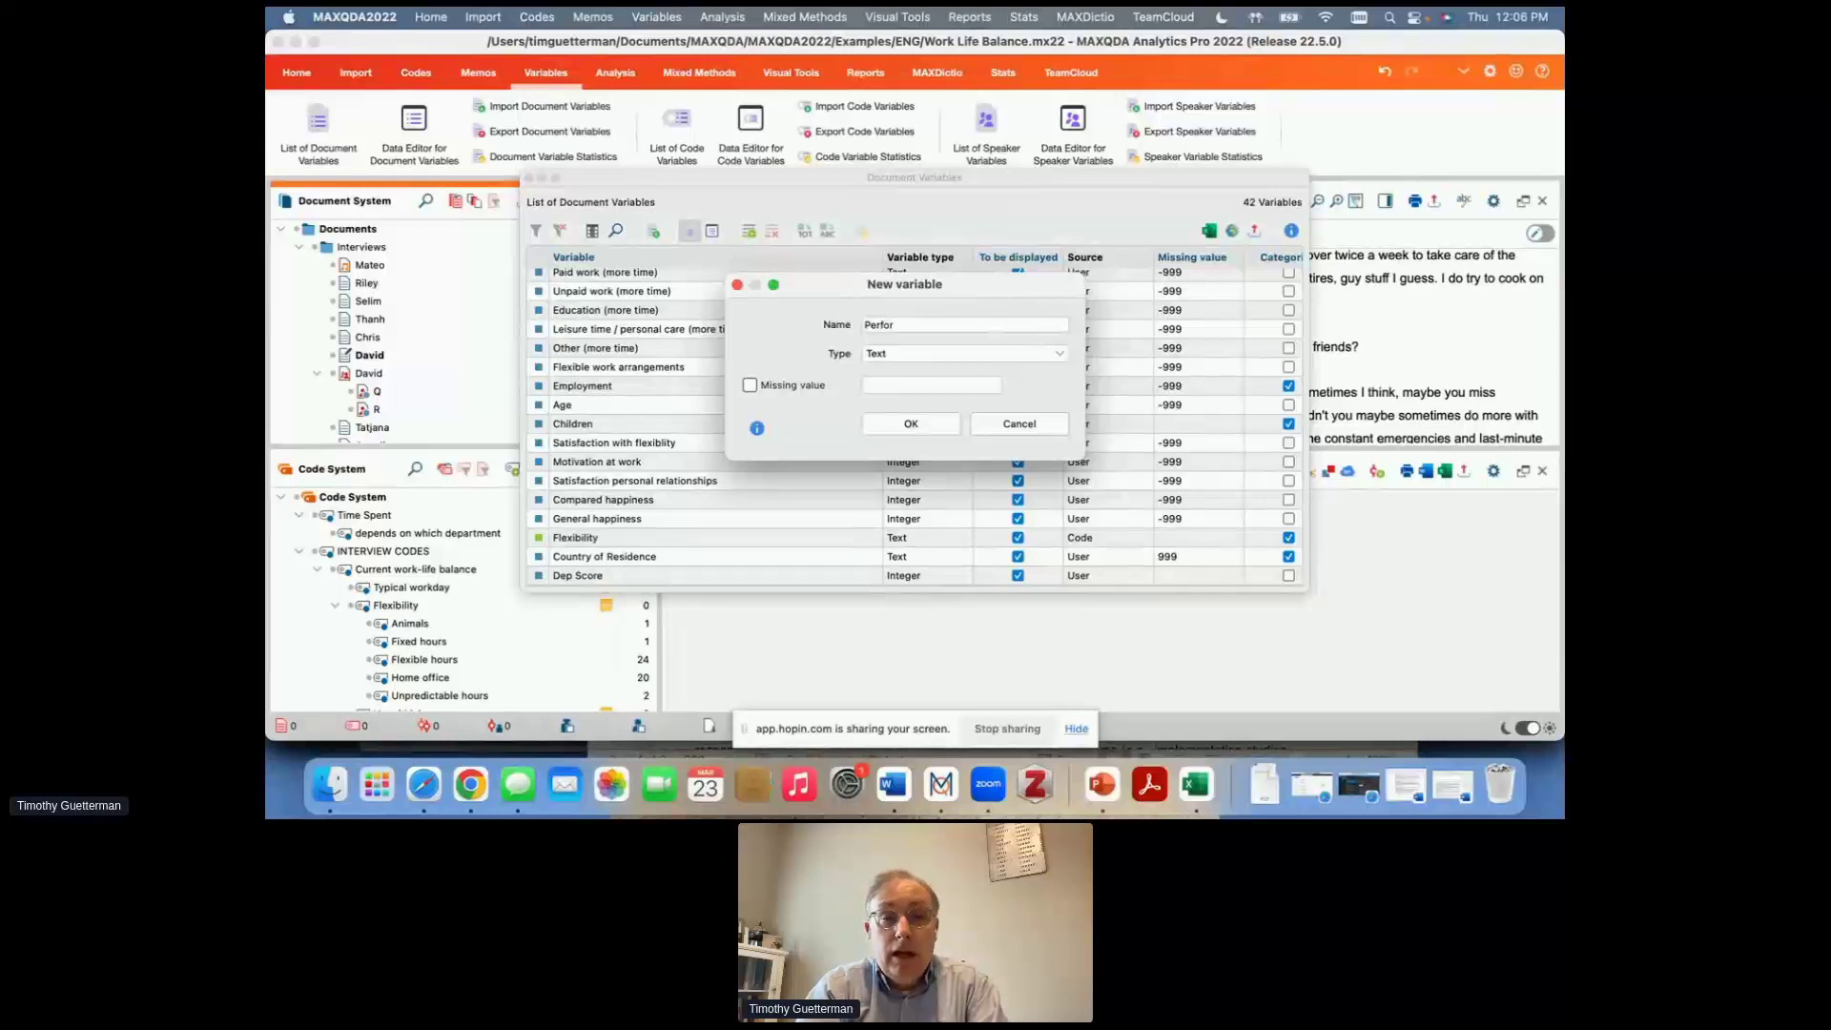
type("manceScore")
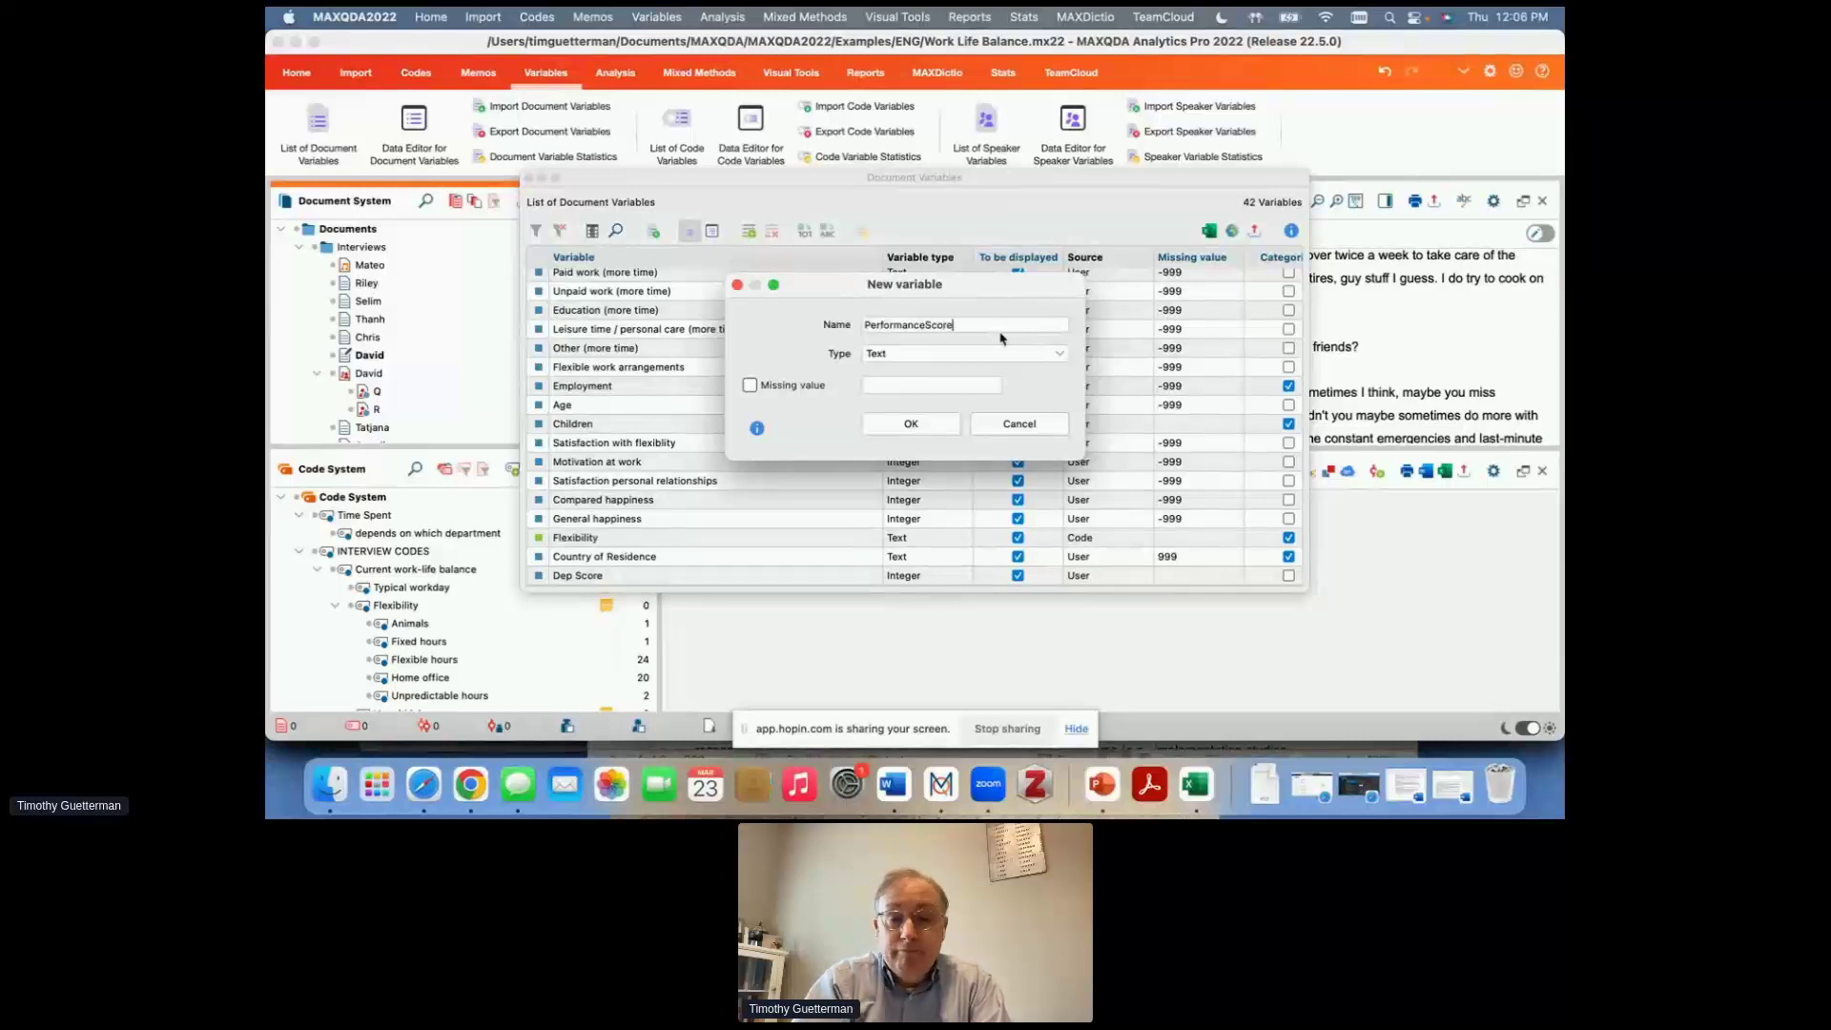
Create the PerformanceScore variable as an Integer with missing value 999, and close the document variables list.
left_click(1022, 357)
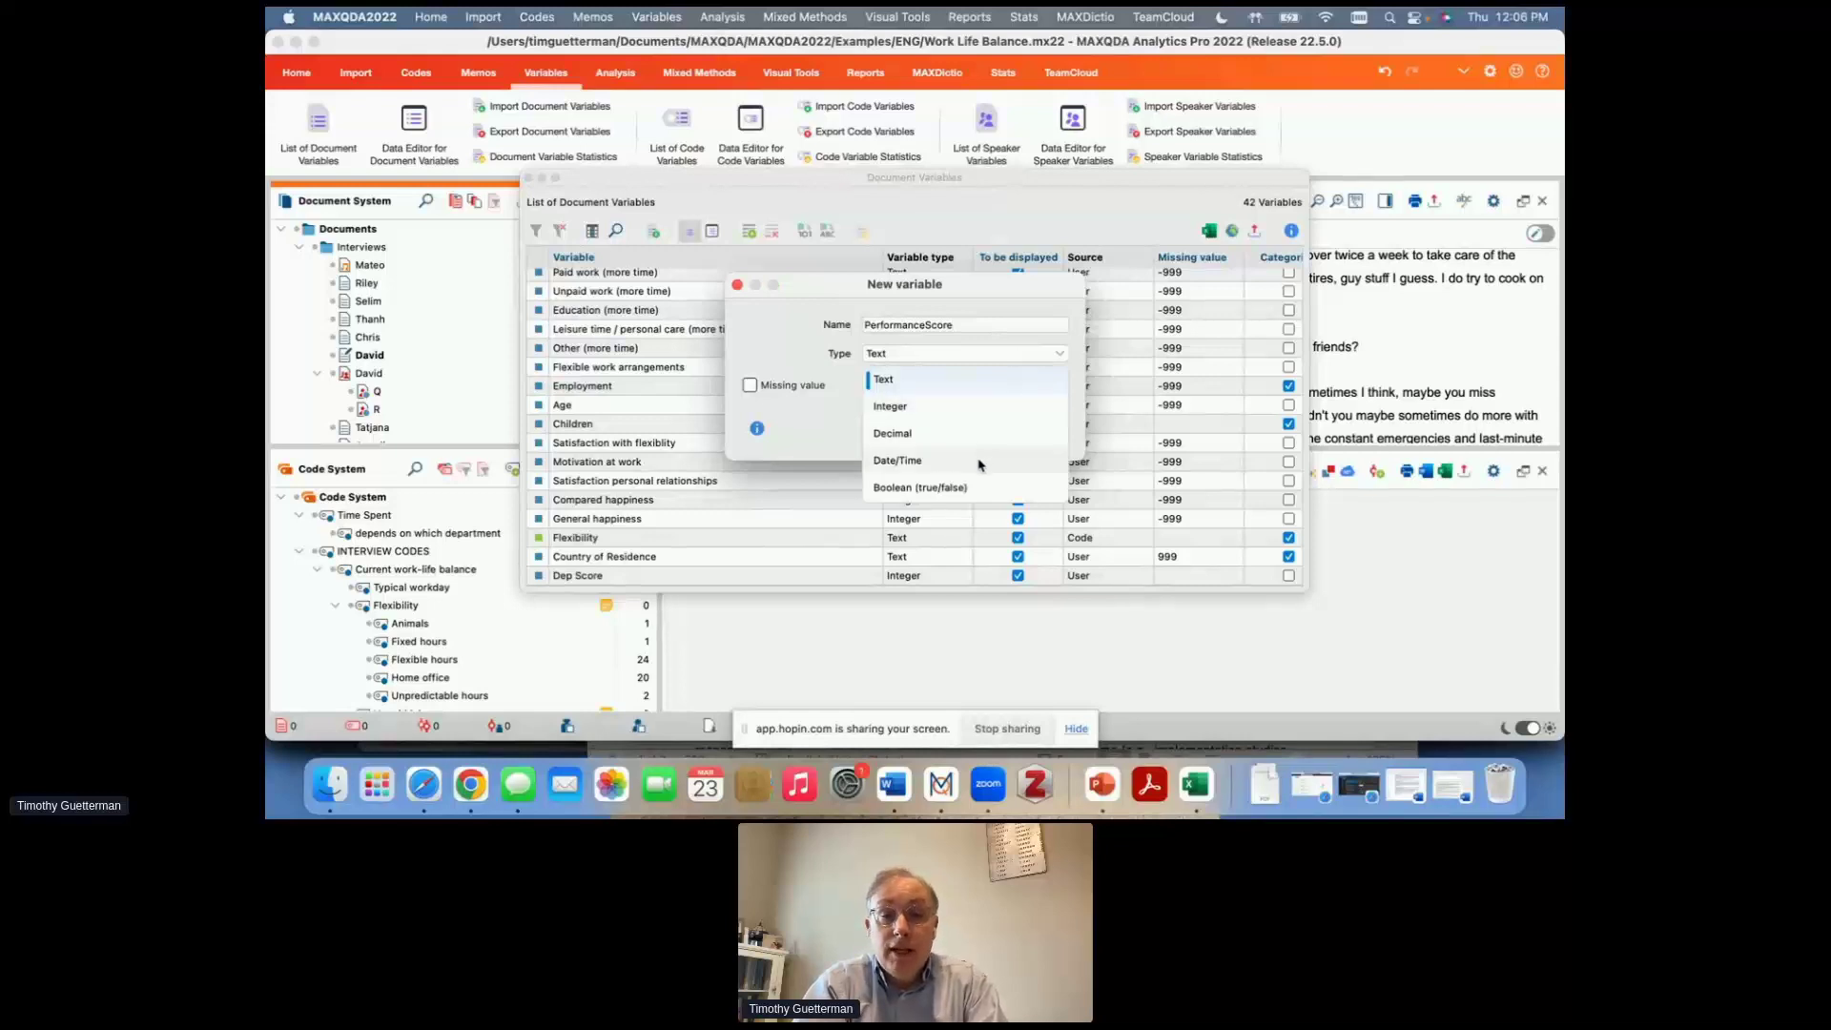
left_click(956, 408)
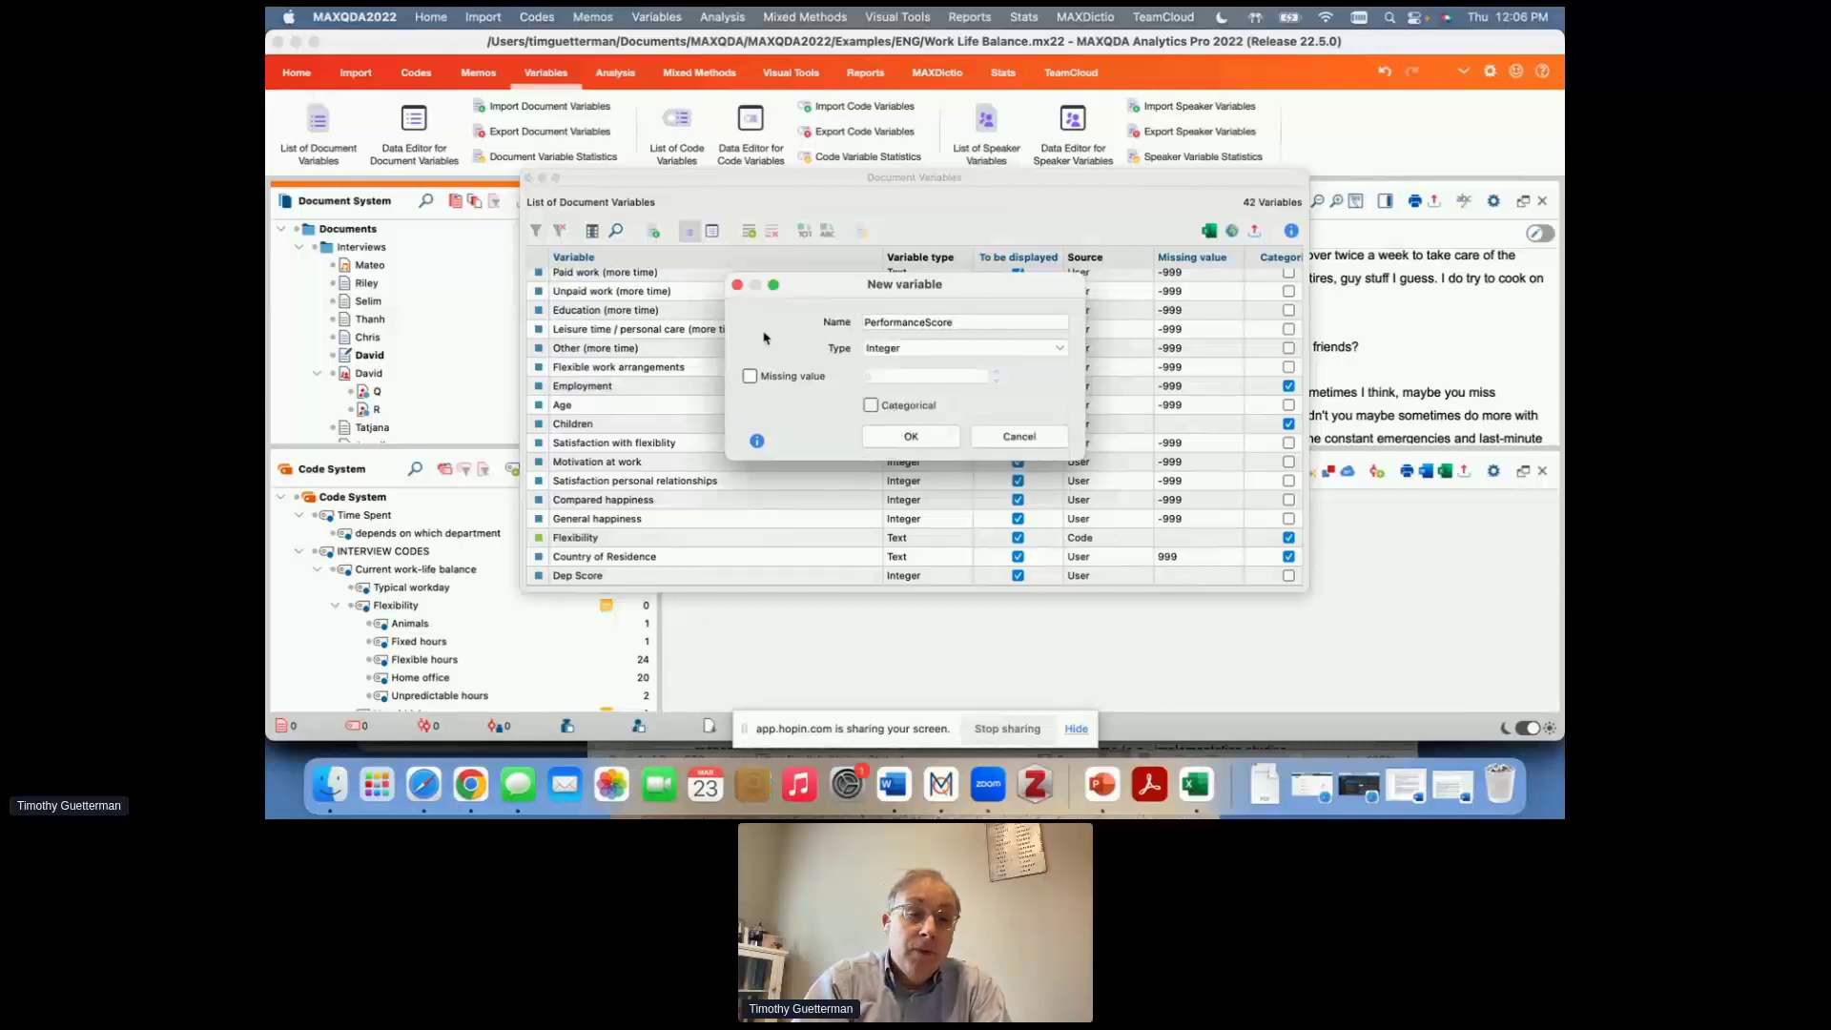
left_click(750, 376)
left_click(899, 377)
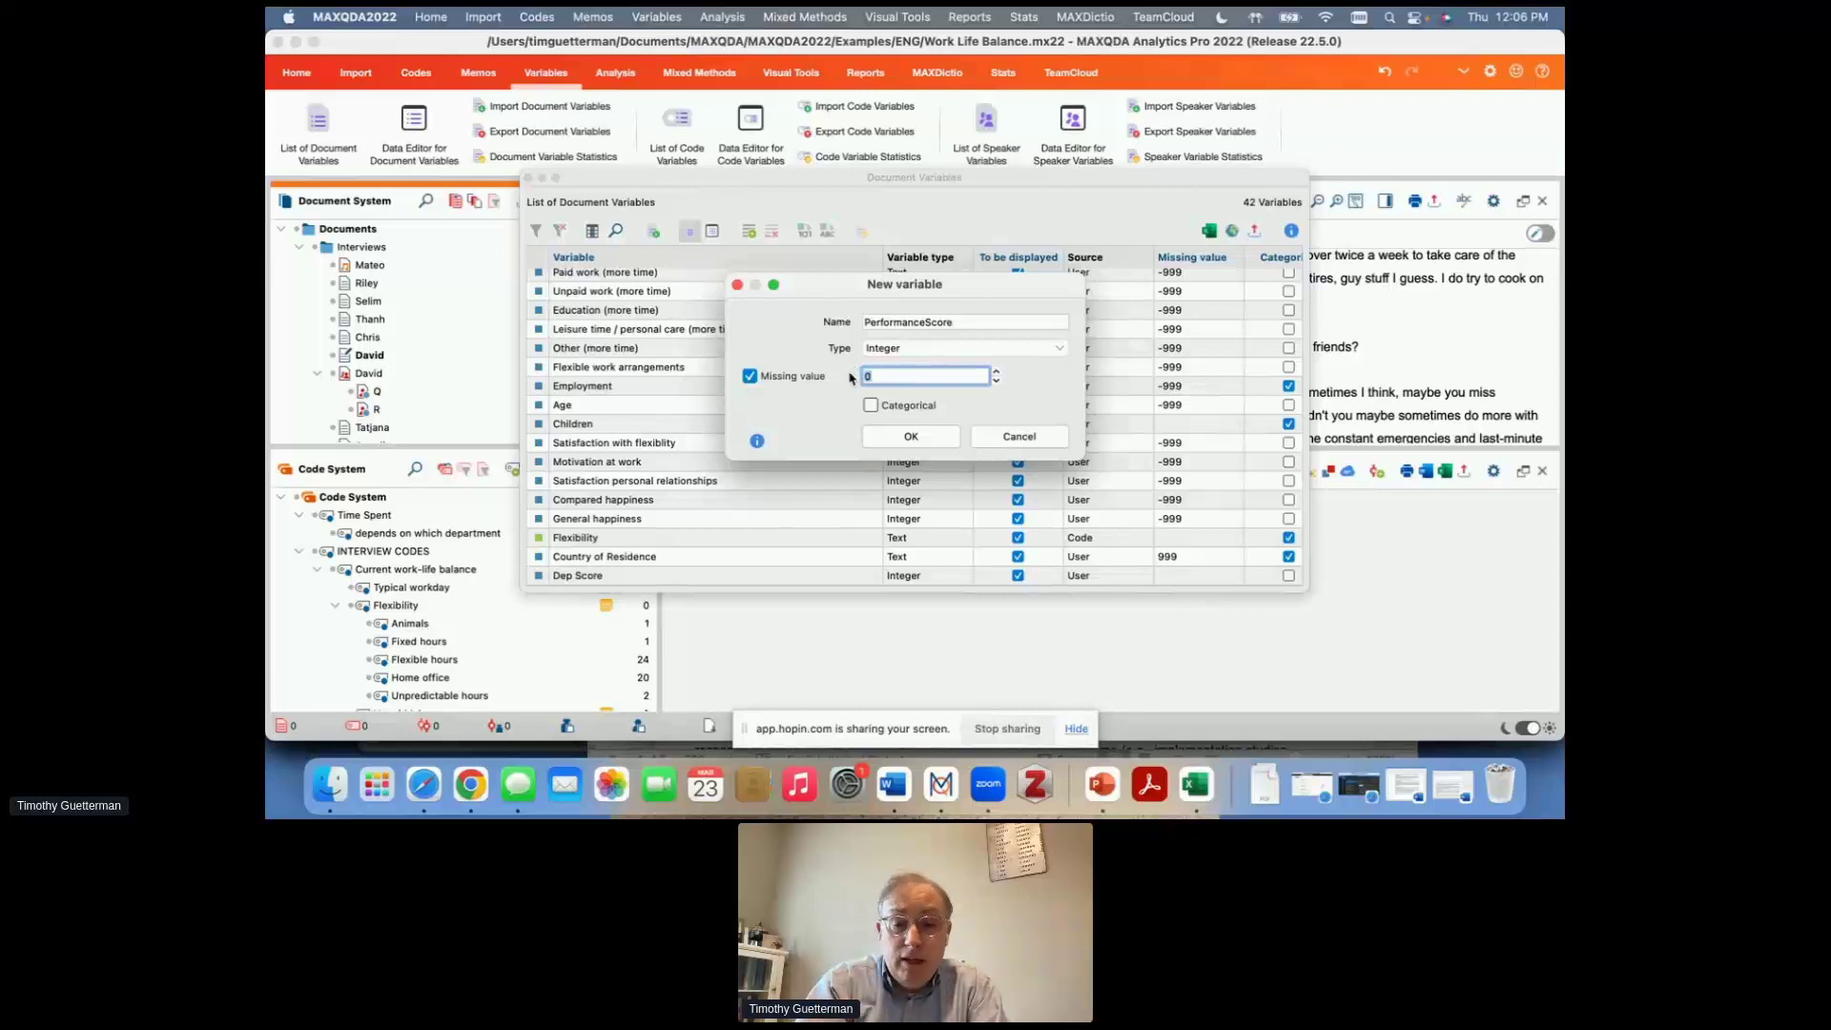
type("999")
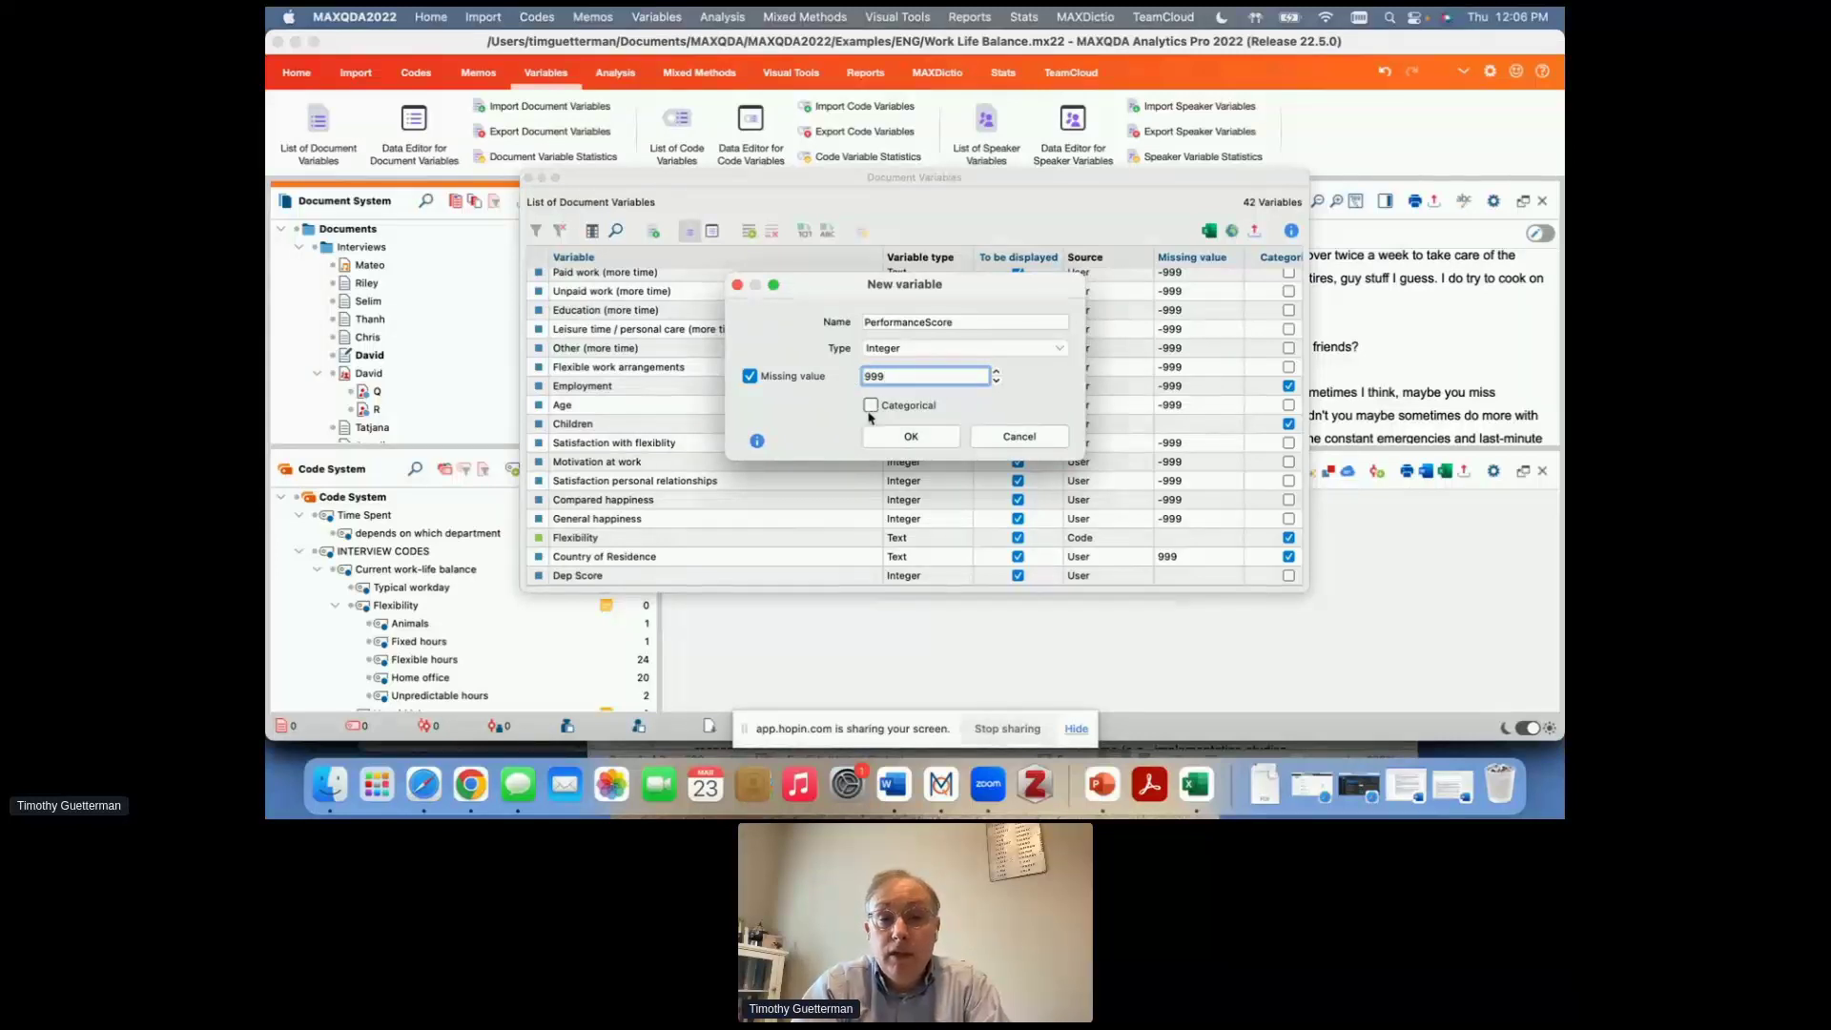
left_click(906, 440)
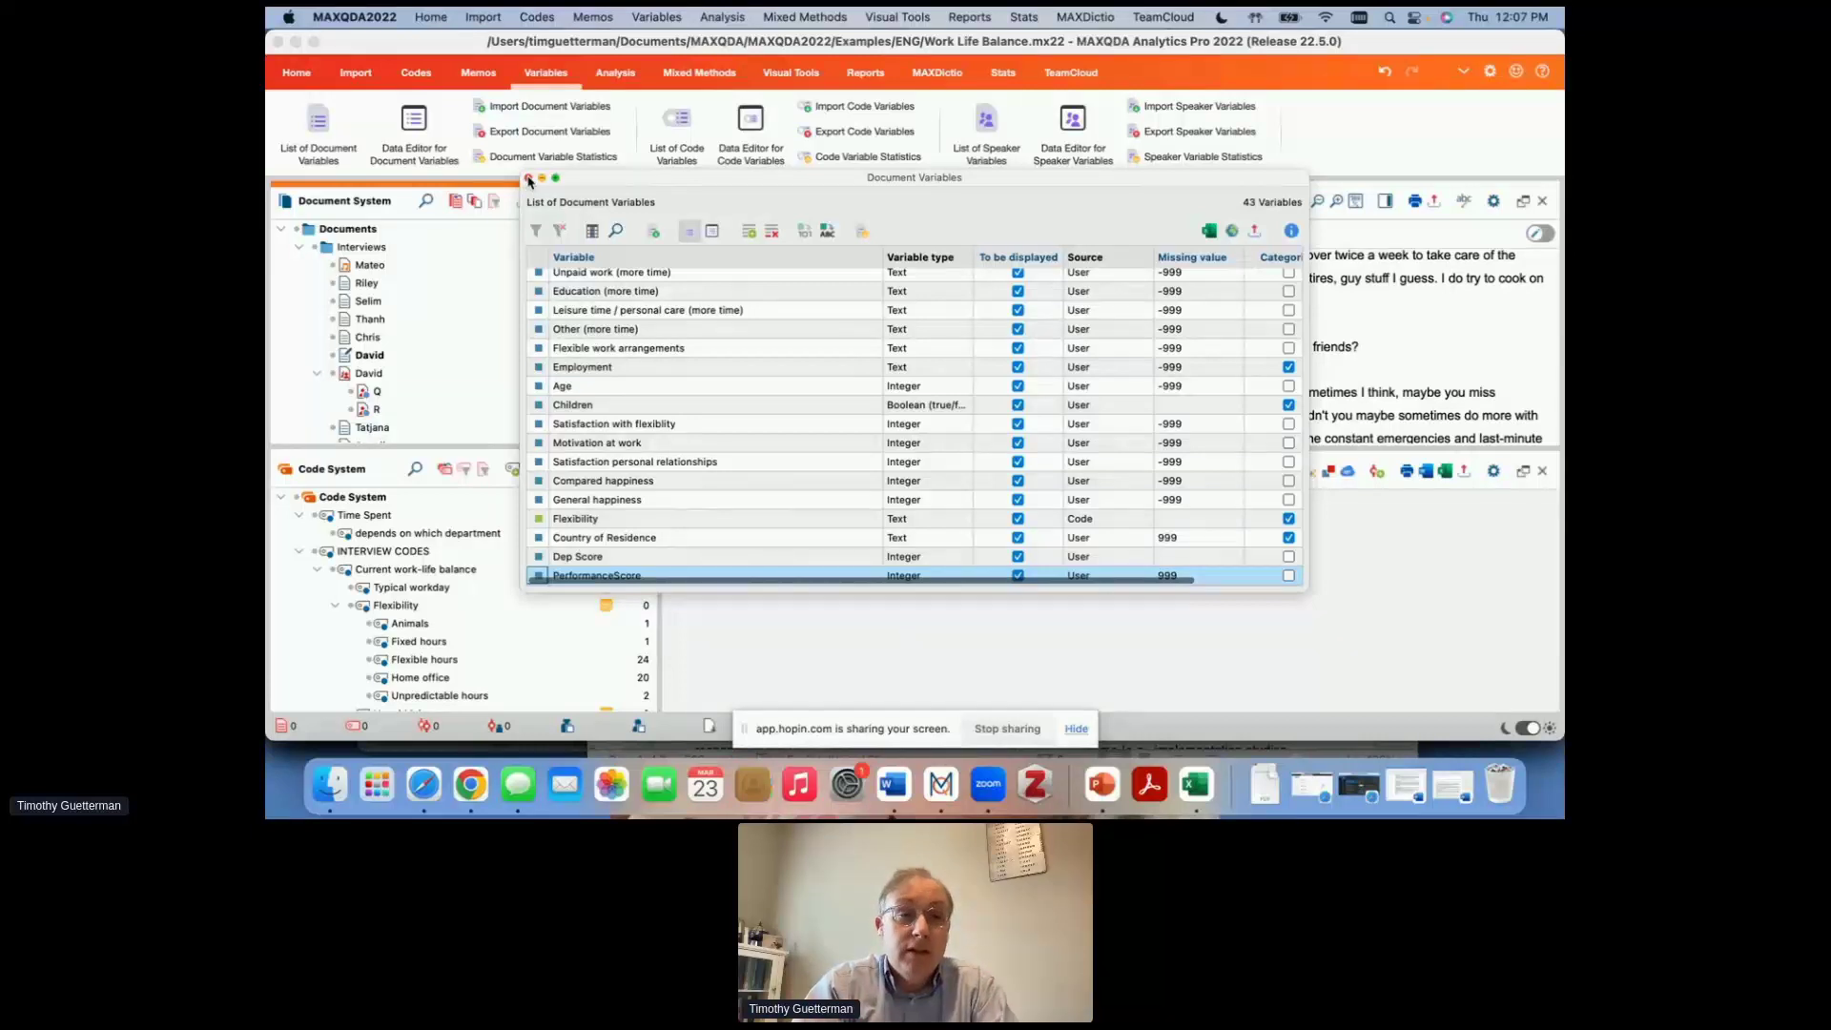
left_click(530, 178)
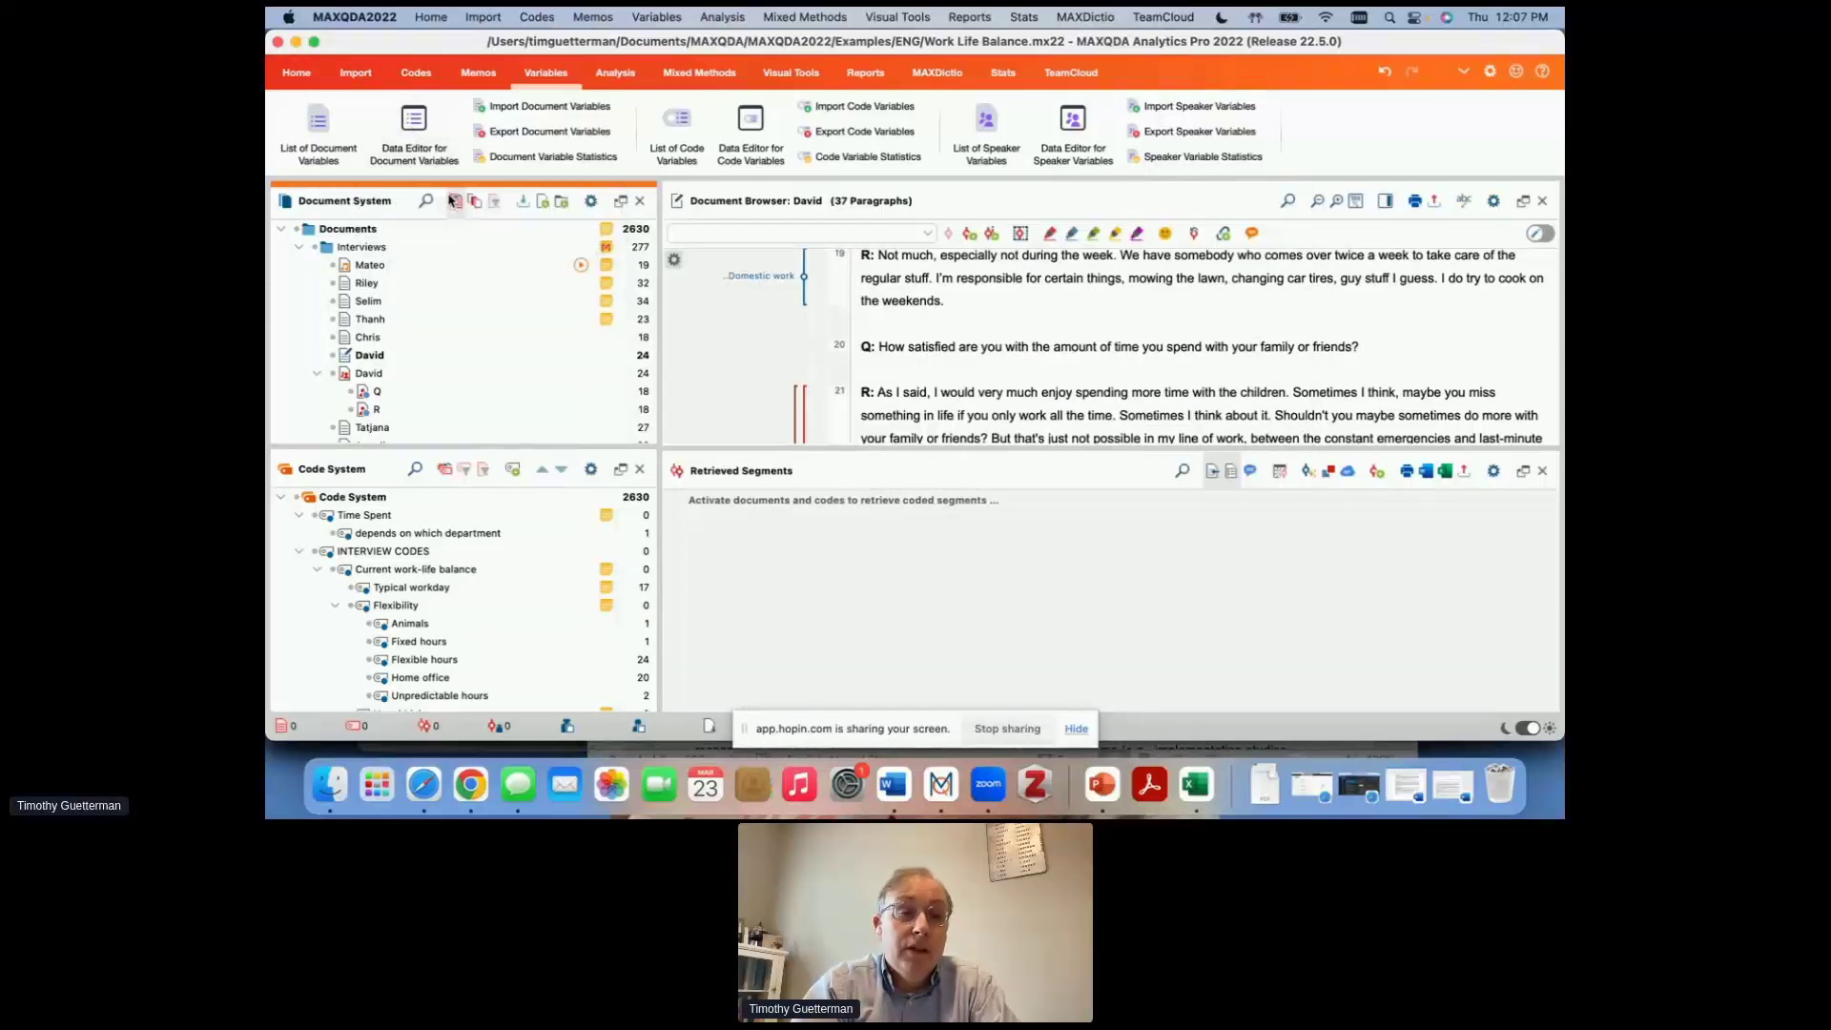
Examine the document variable values of all documents in the data editor, from the interviews to the survey respondents, and close it.
left_click(320, 137)
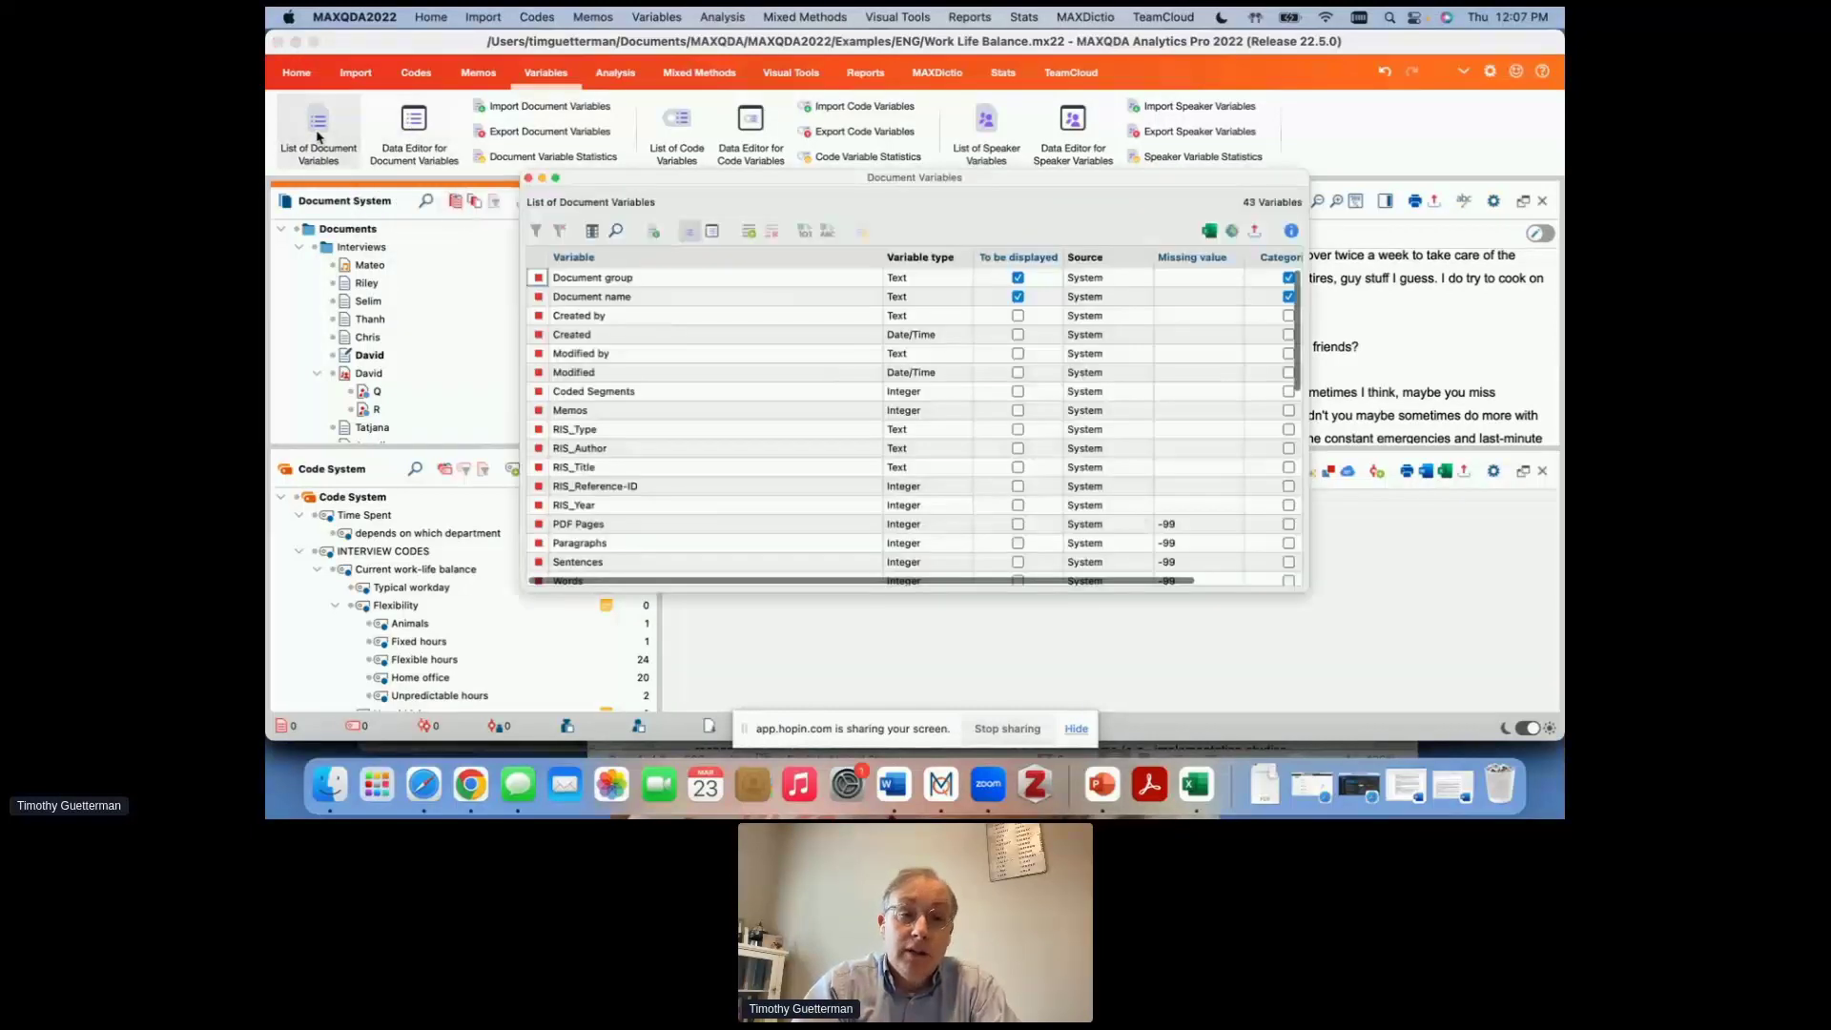
left_click(712, 232)
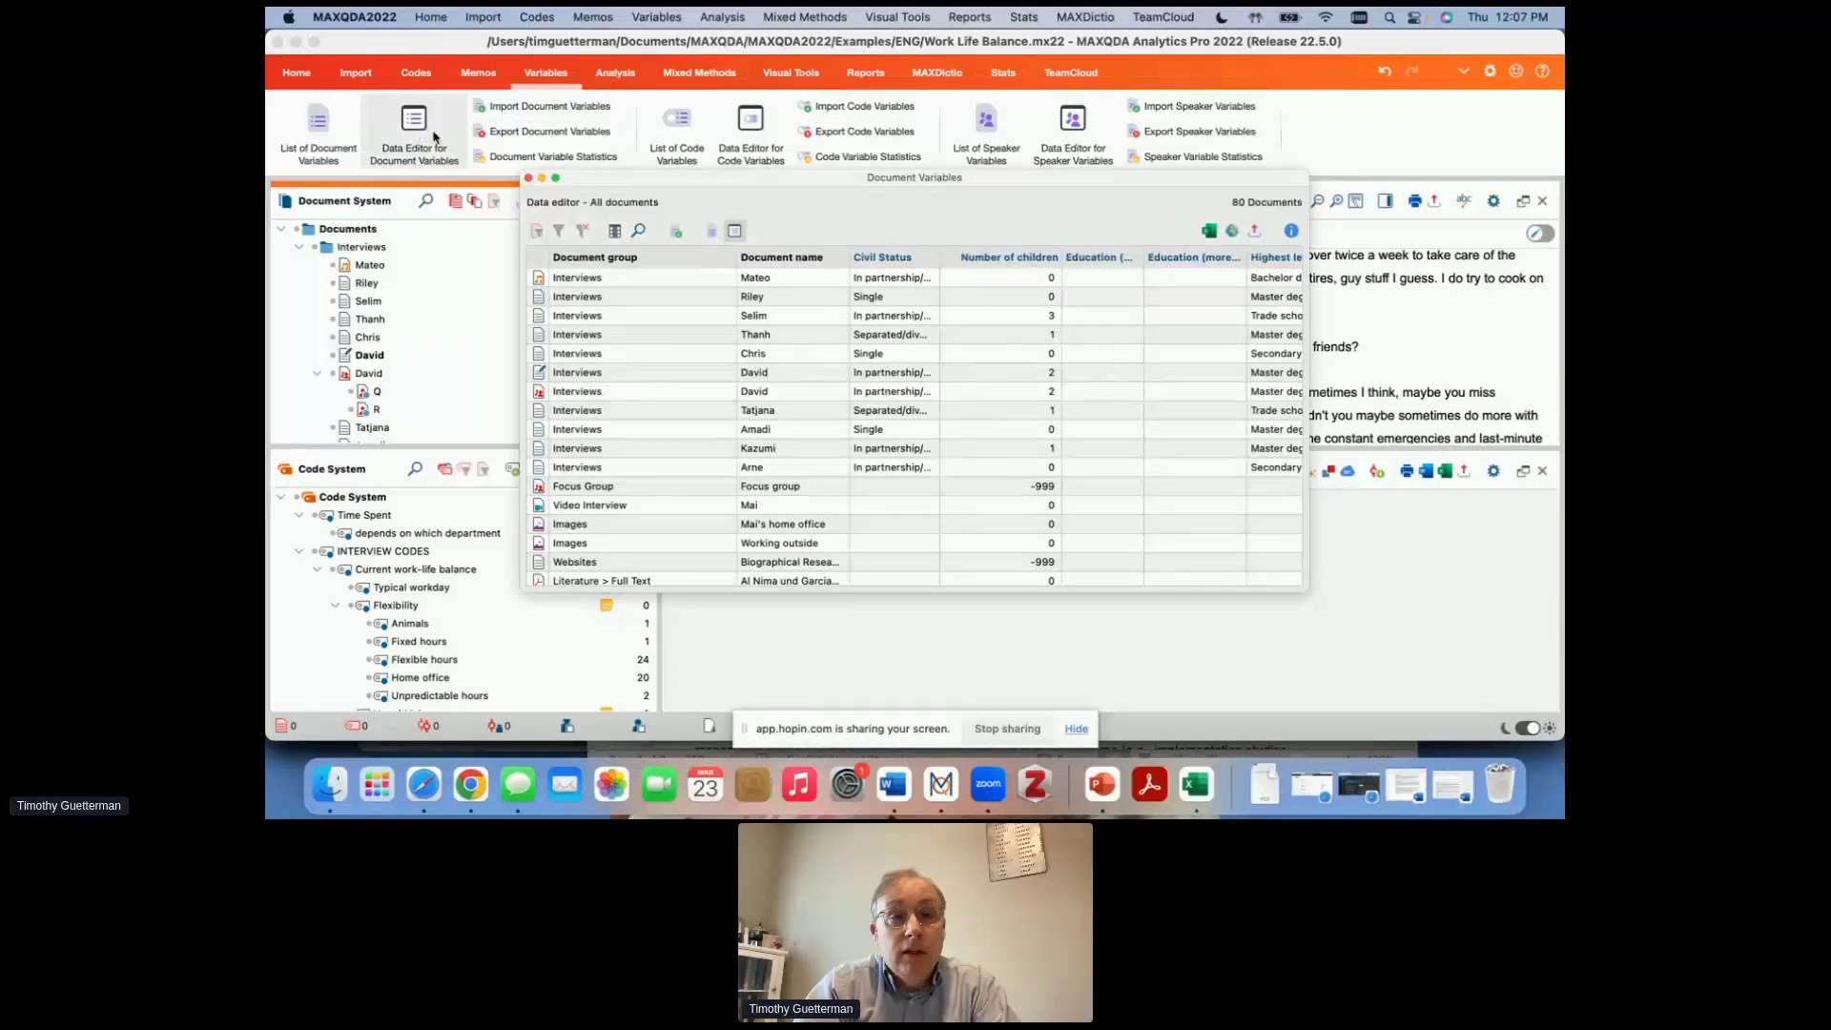
scroll(863, 344, "down", 5)
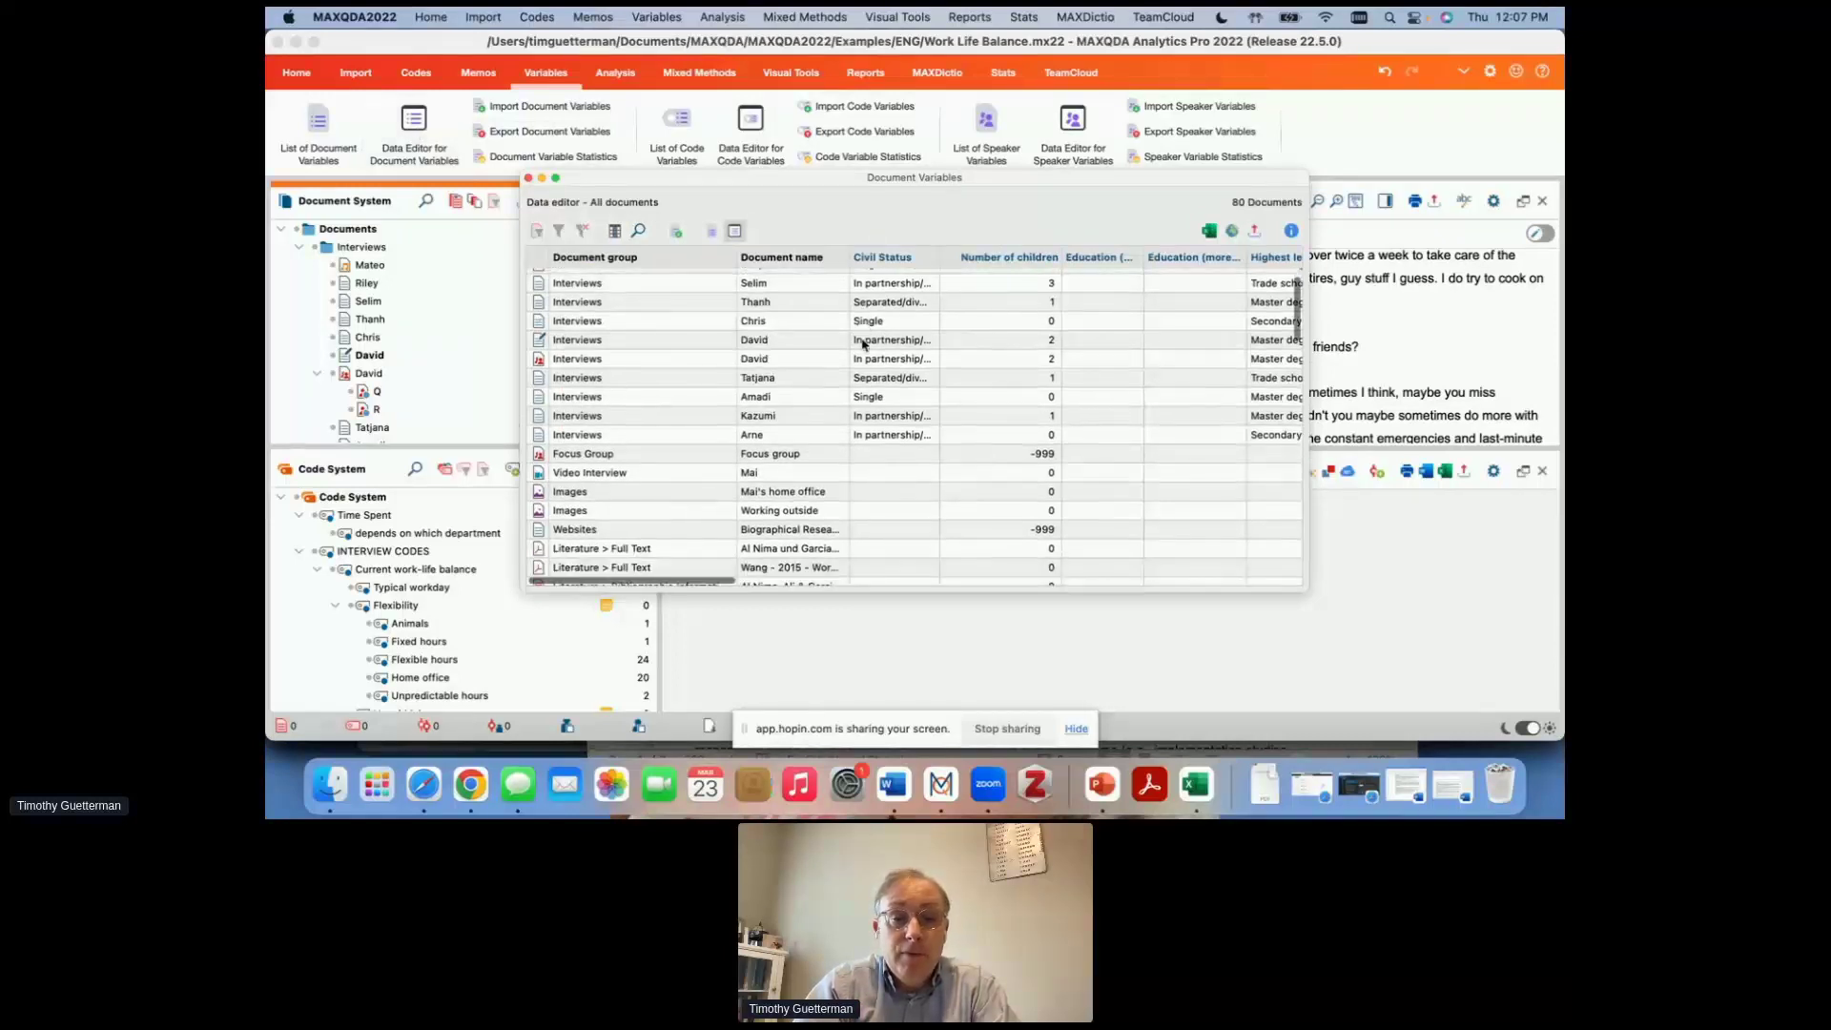
scroll(863, 344, "down", 10)
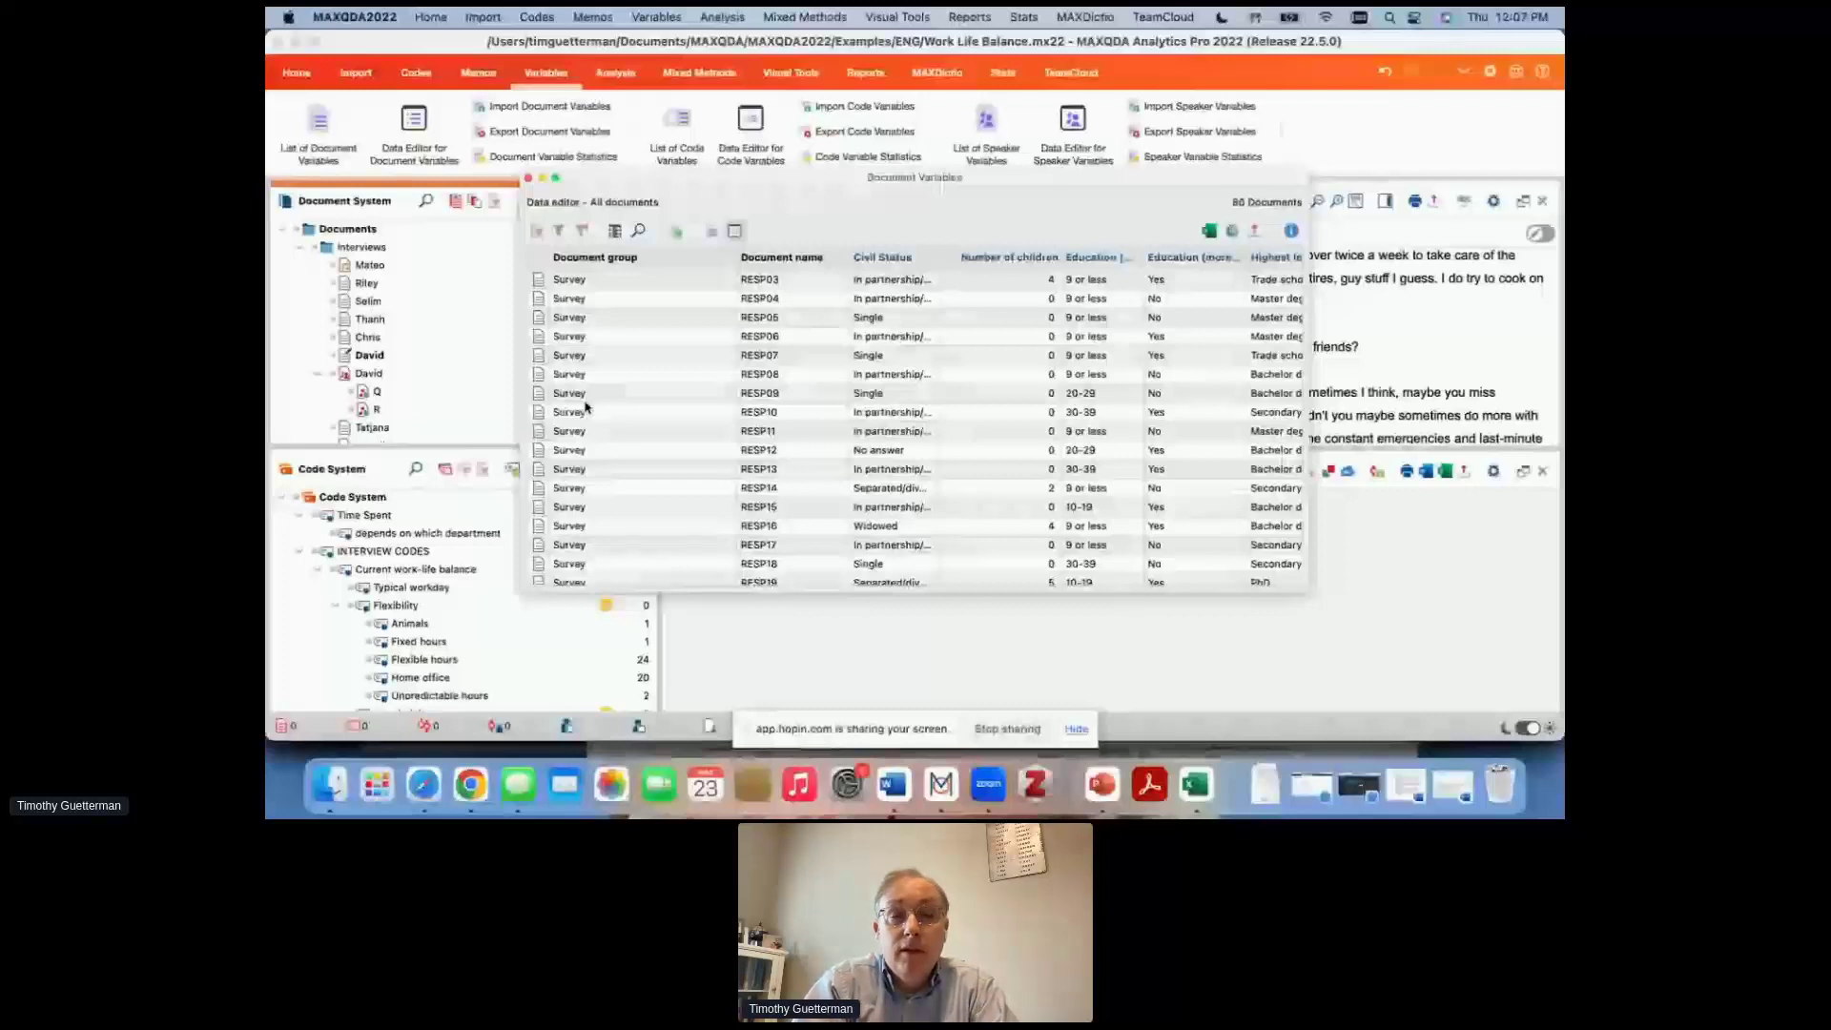
scroll(725, 407, "right", 5)
scroll(849, 408, "right", 4)
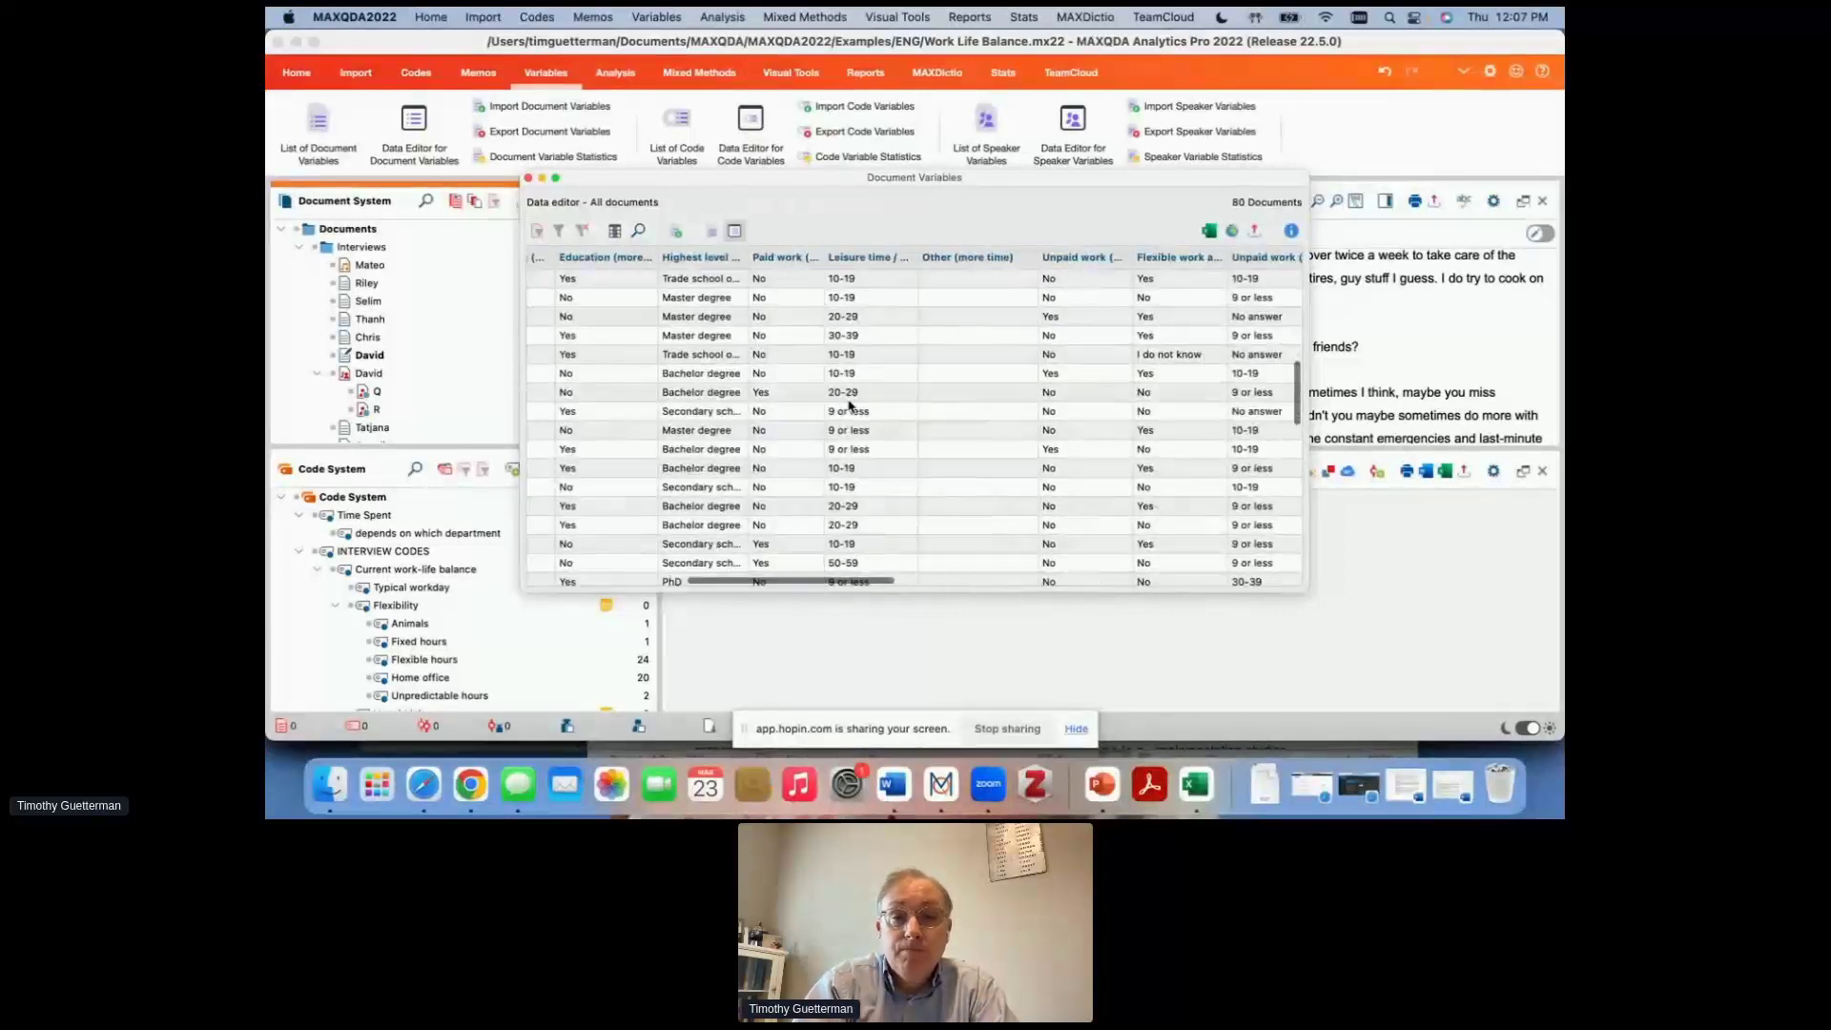
scroll(850, 408, "right", 3)
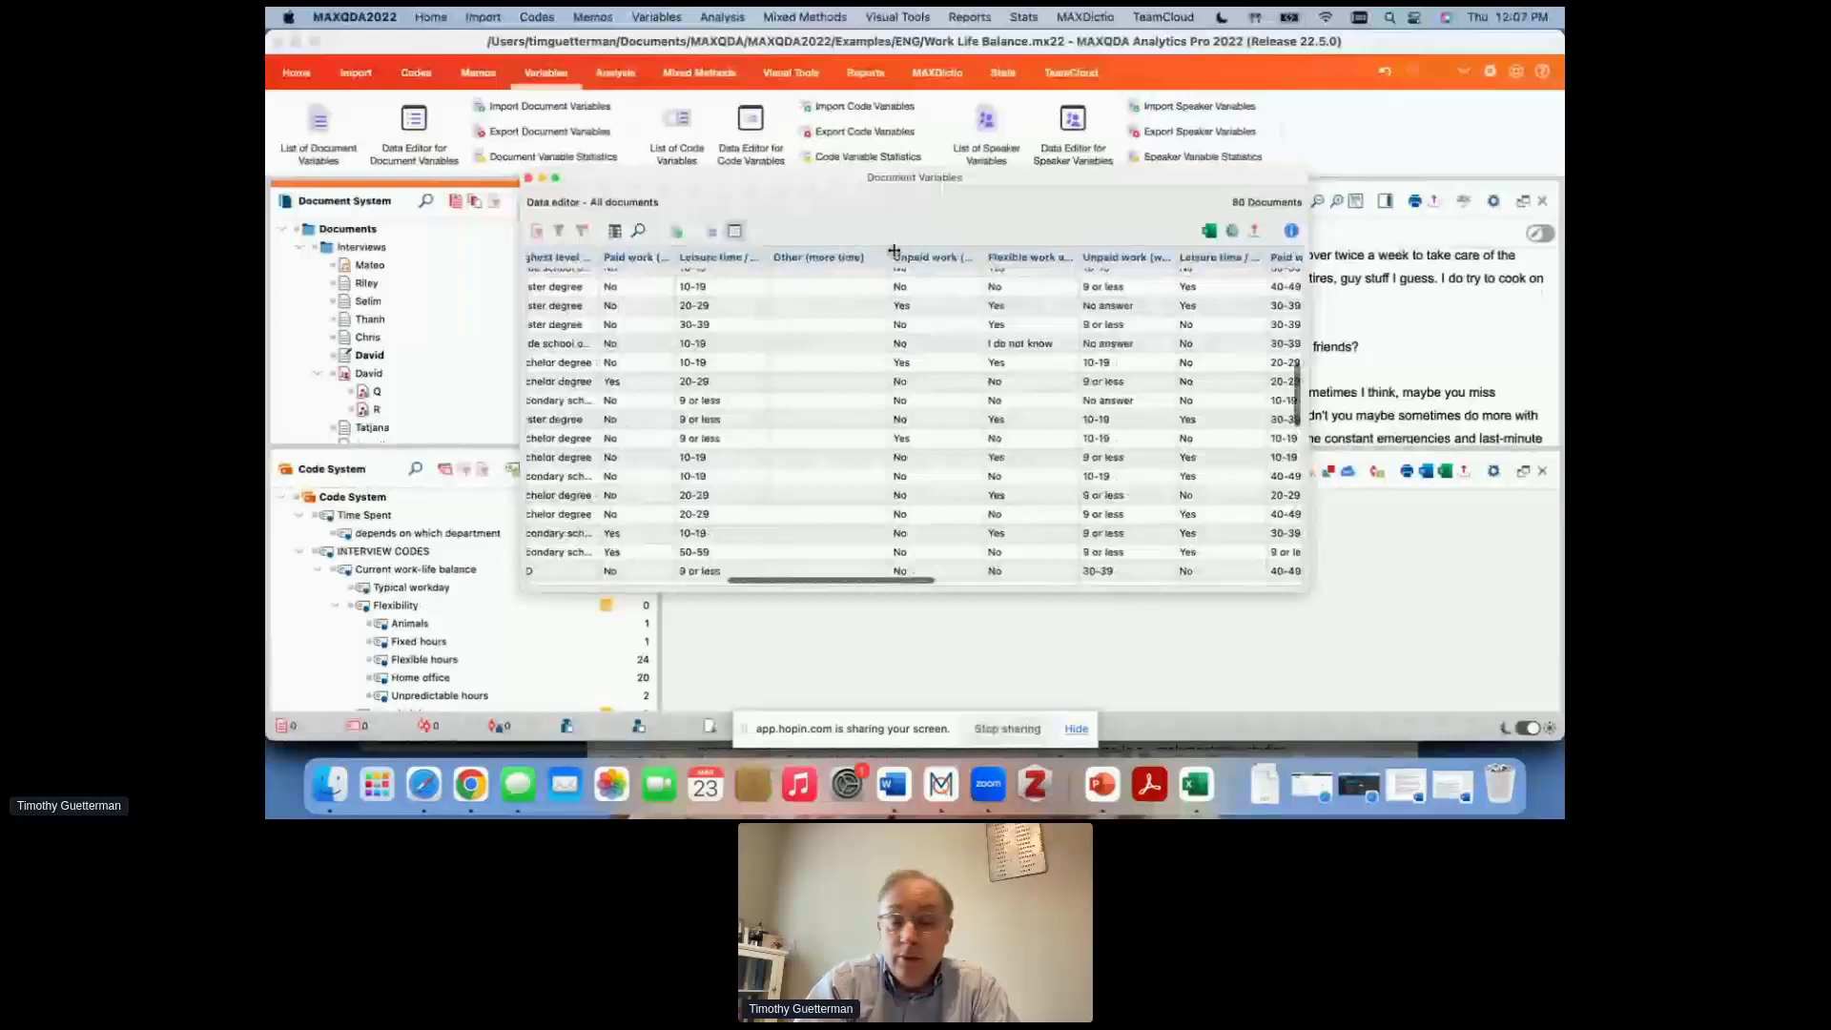
scroll(1018, 374, "right", 2)
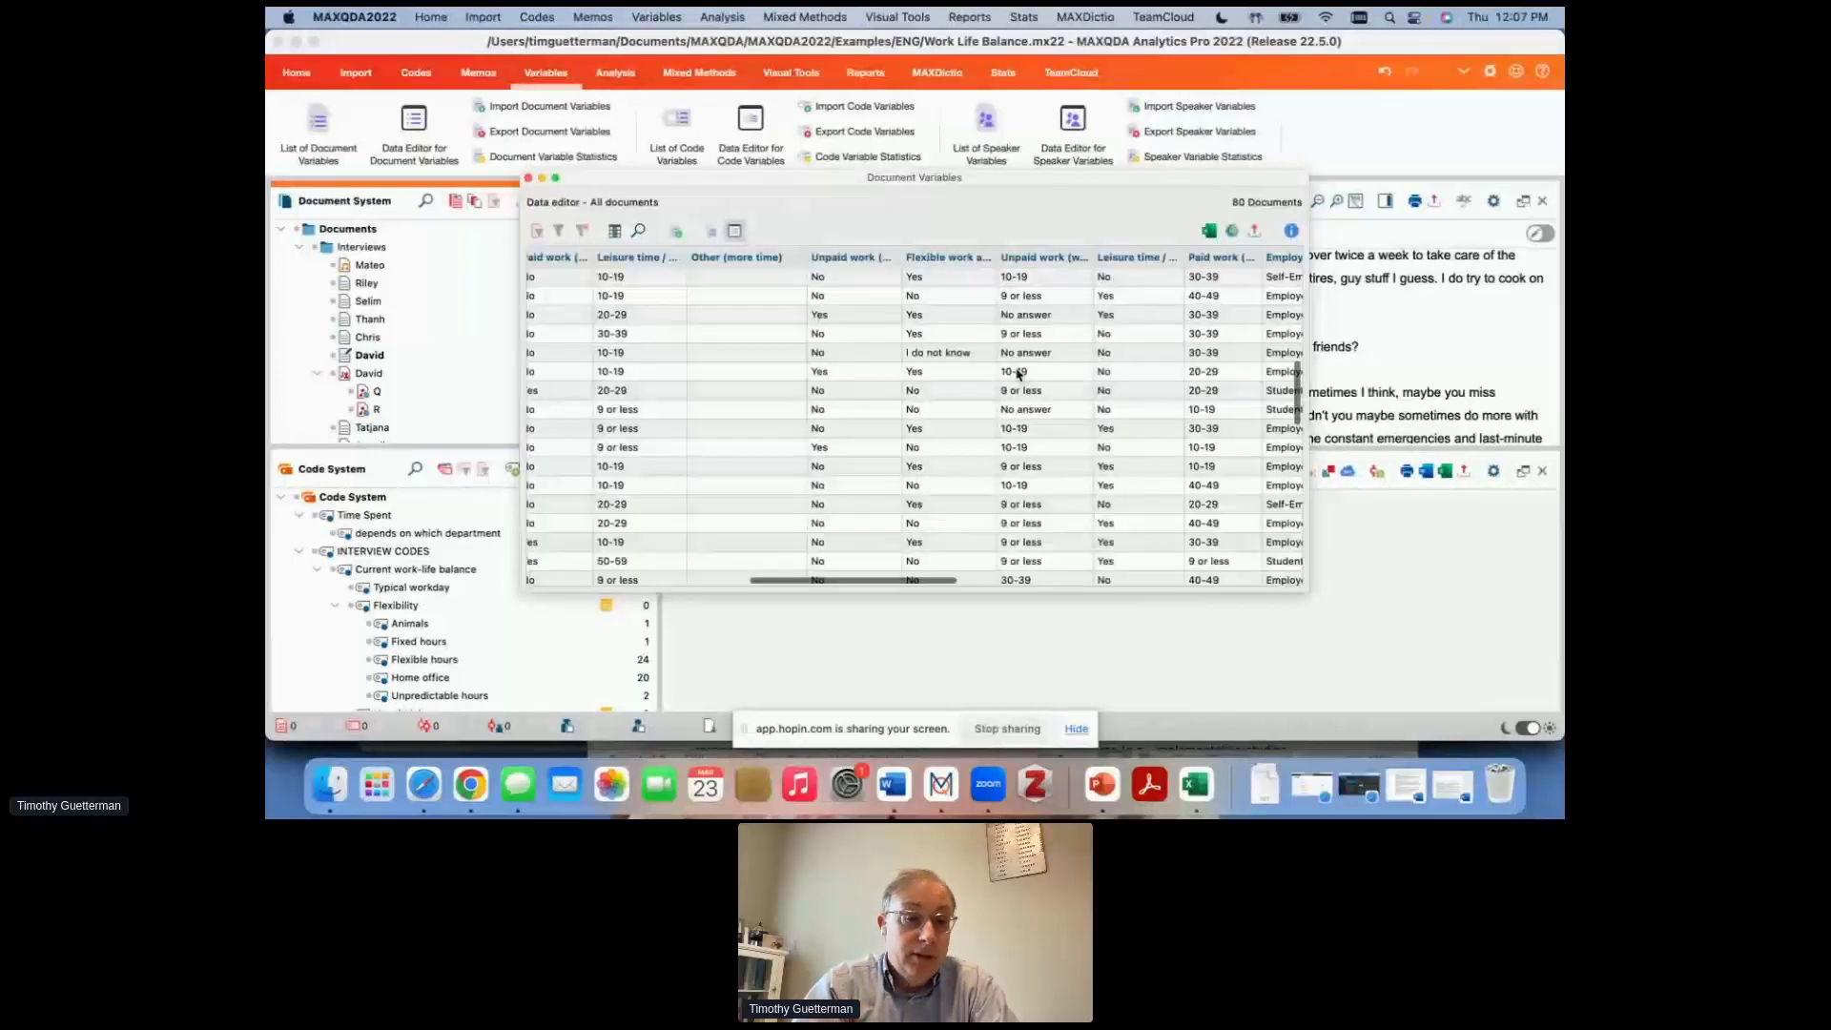
scroll(1018, 374, "right", 3)
scroll(1017, 374, "right", 4)
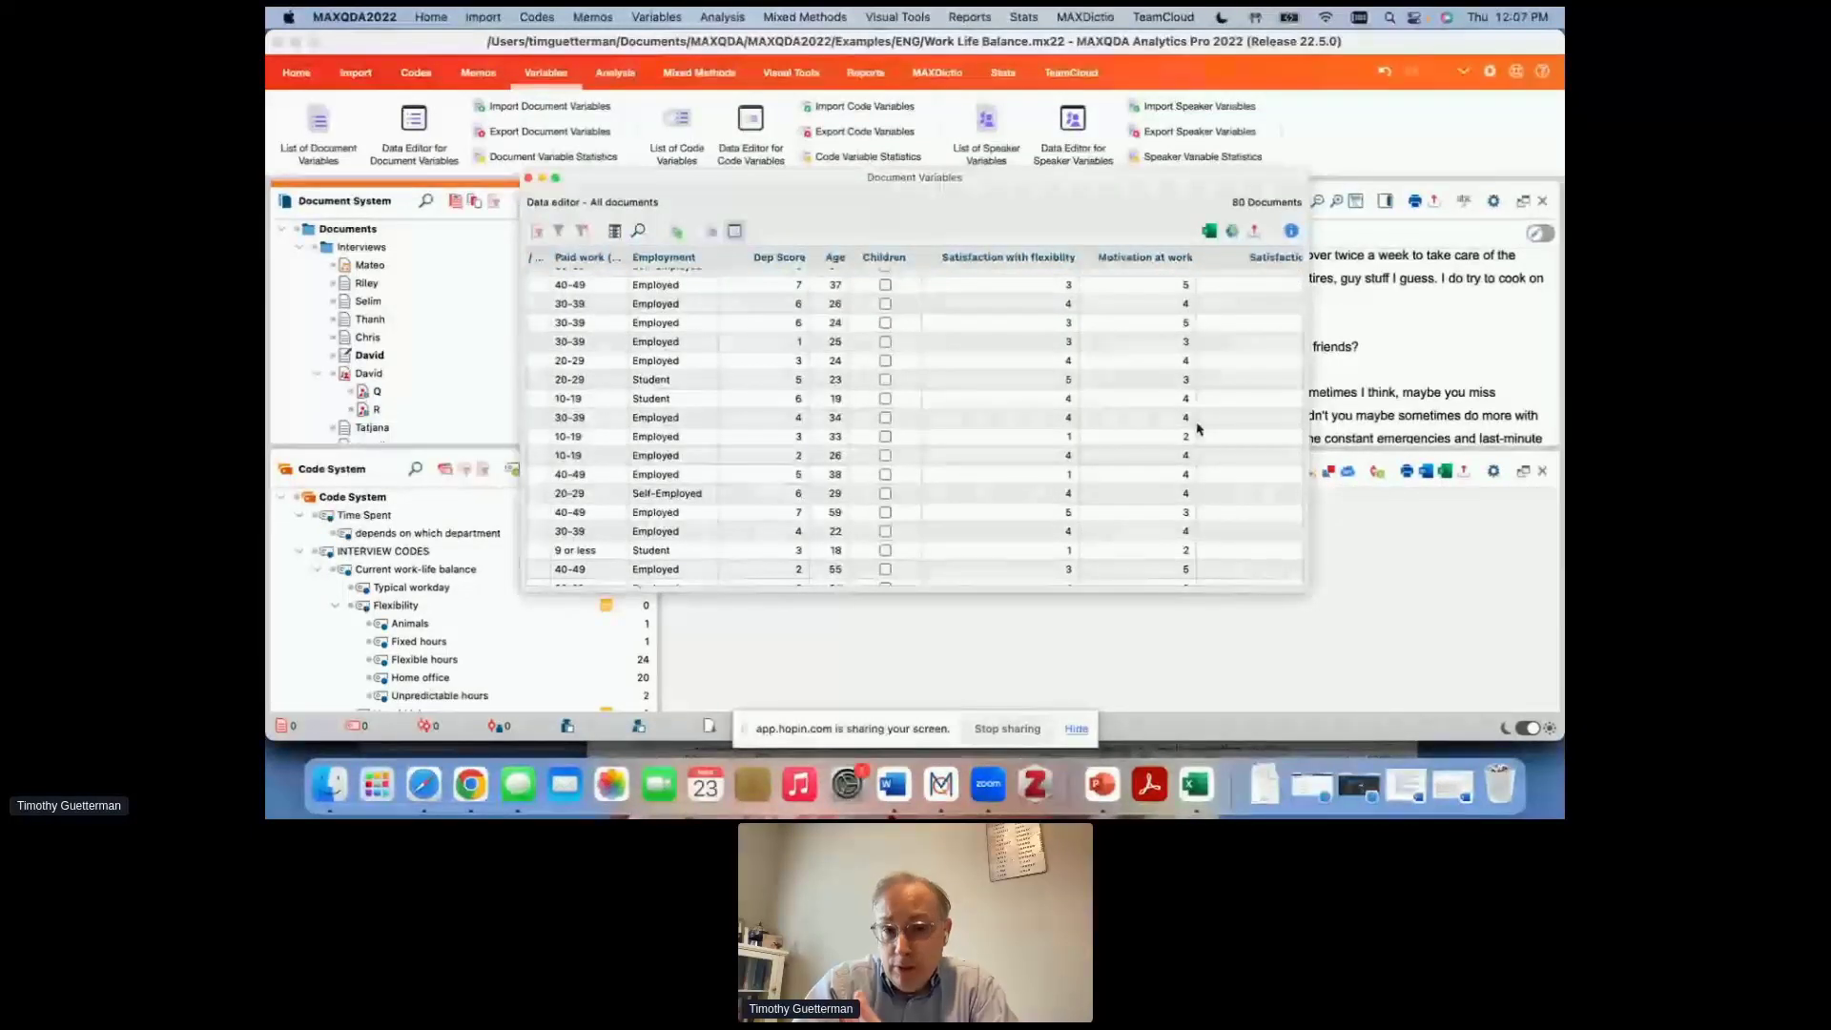
scroll(1199, 429, "right", 5)
scroll(1199, 428, "right", 3)
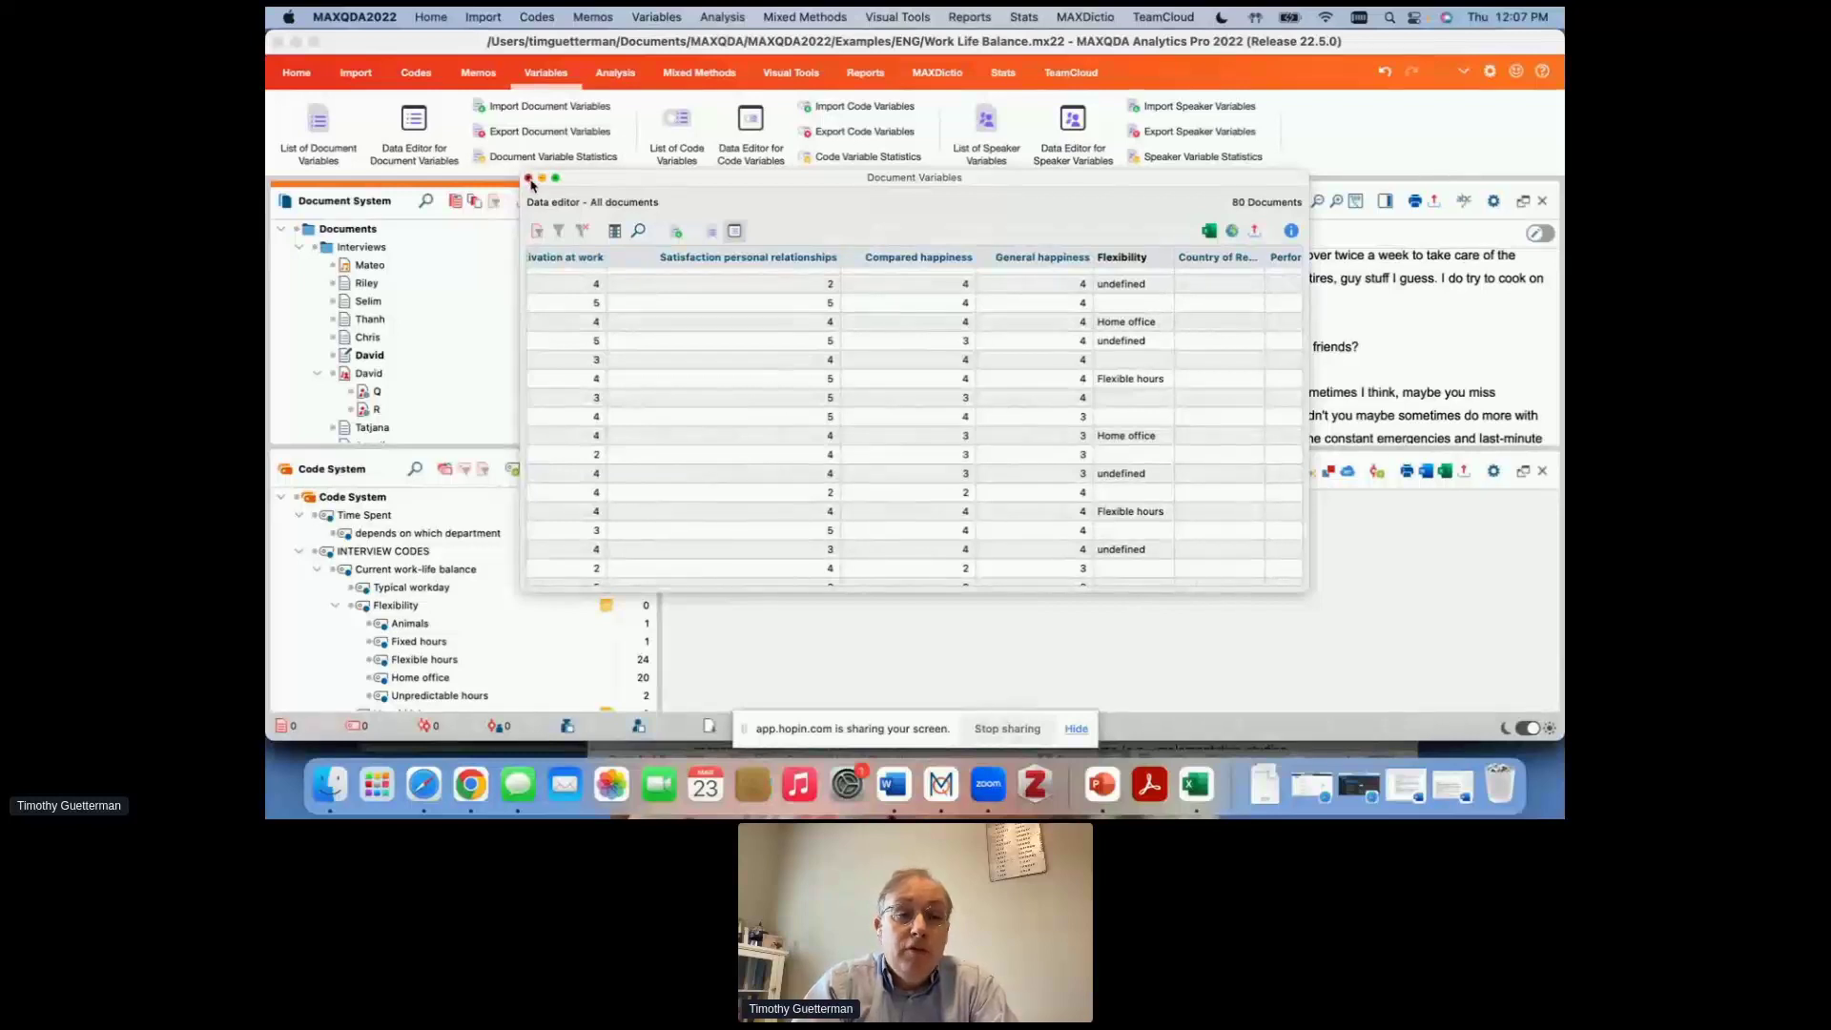
left_click(528, 178)
mouse_move(735, 277)
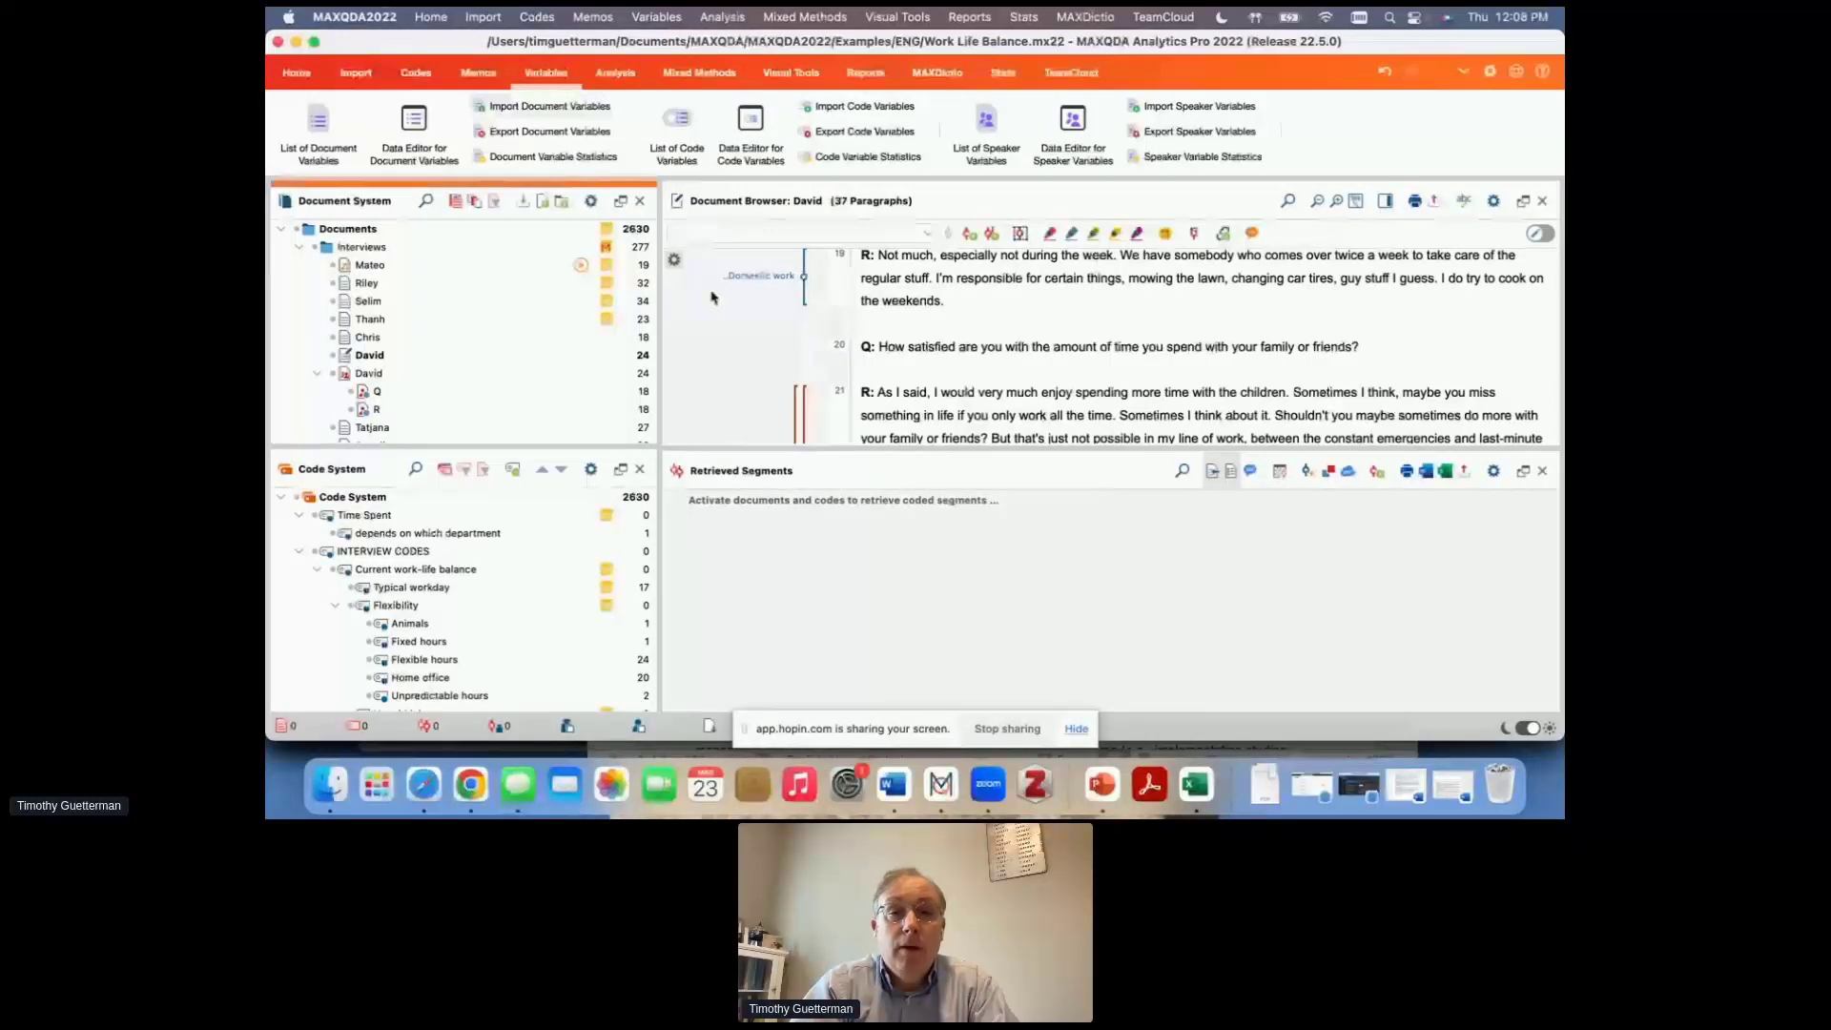
Switch to PowerPoint and present the "Why use the stats module?" slide full screen.
left_click(1005, 73)
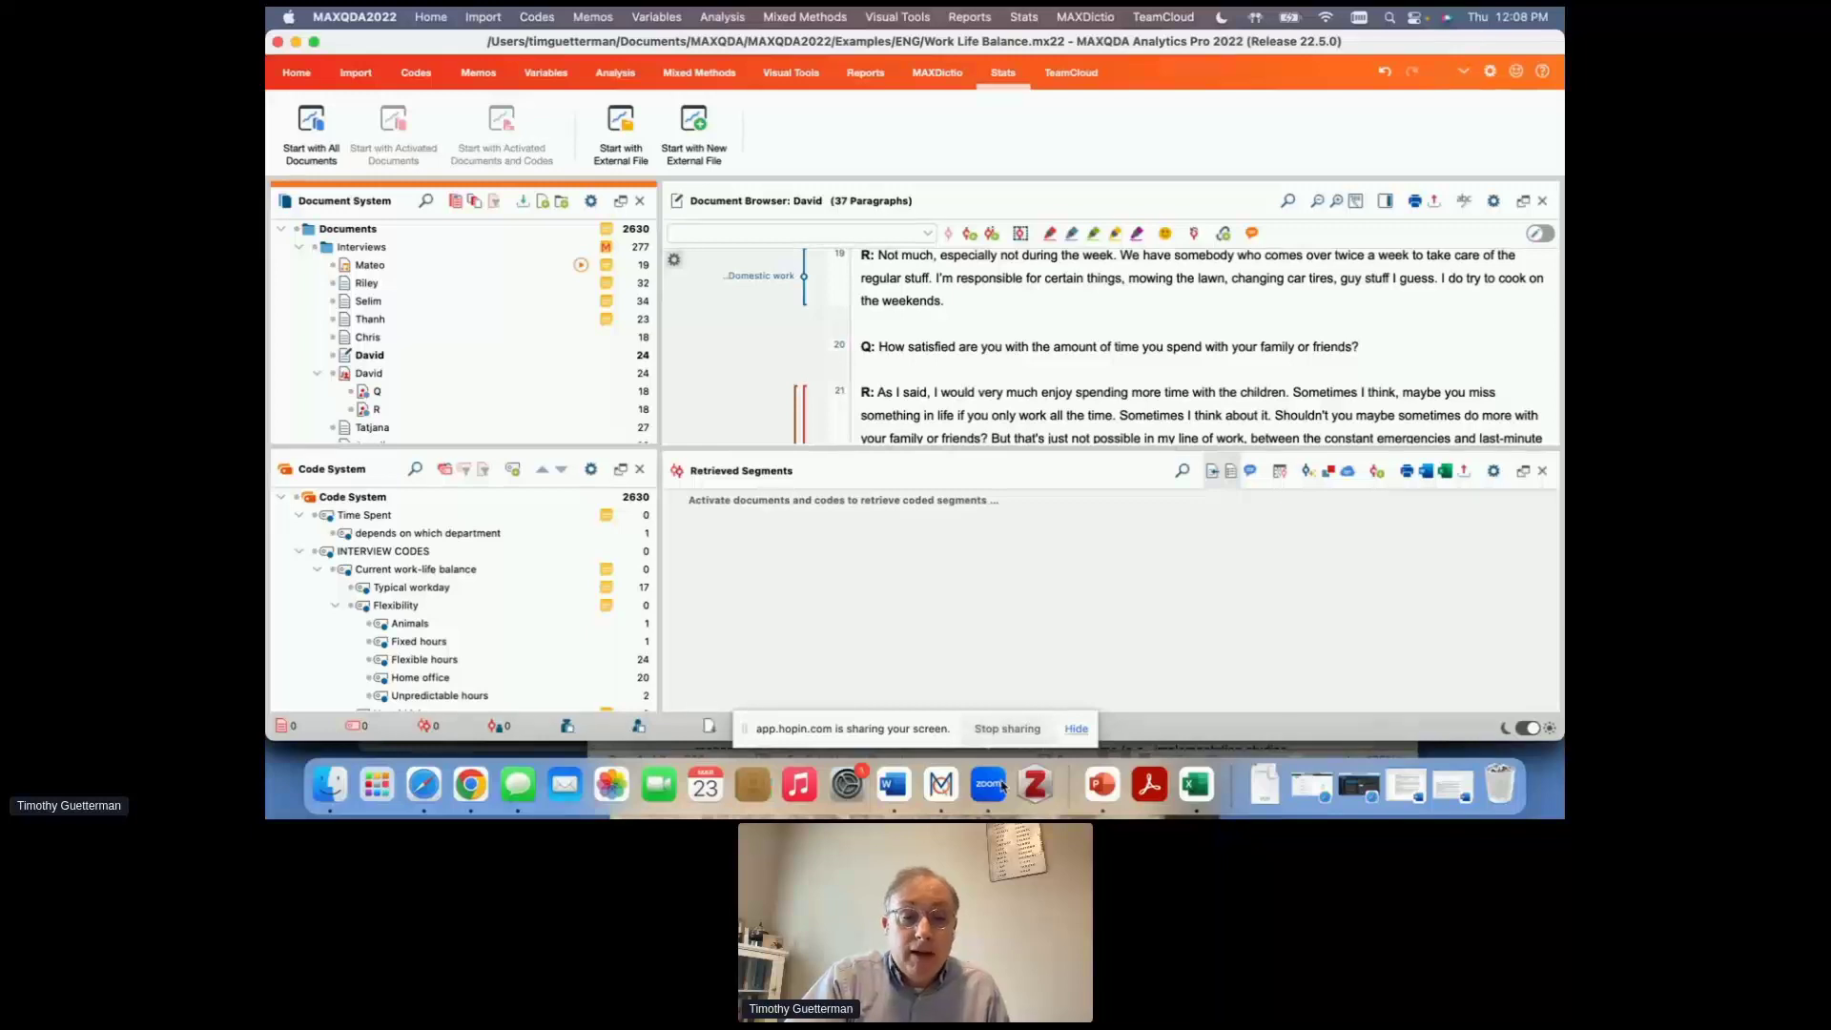
left_click(1104, 786)
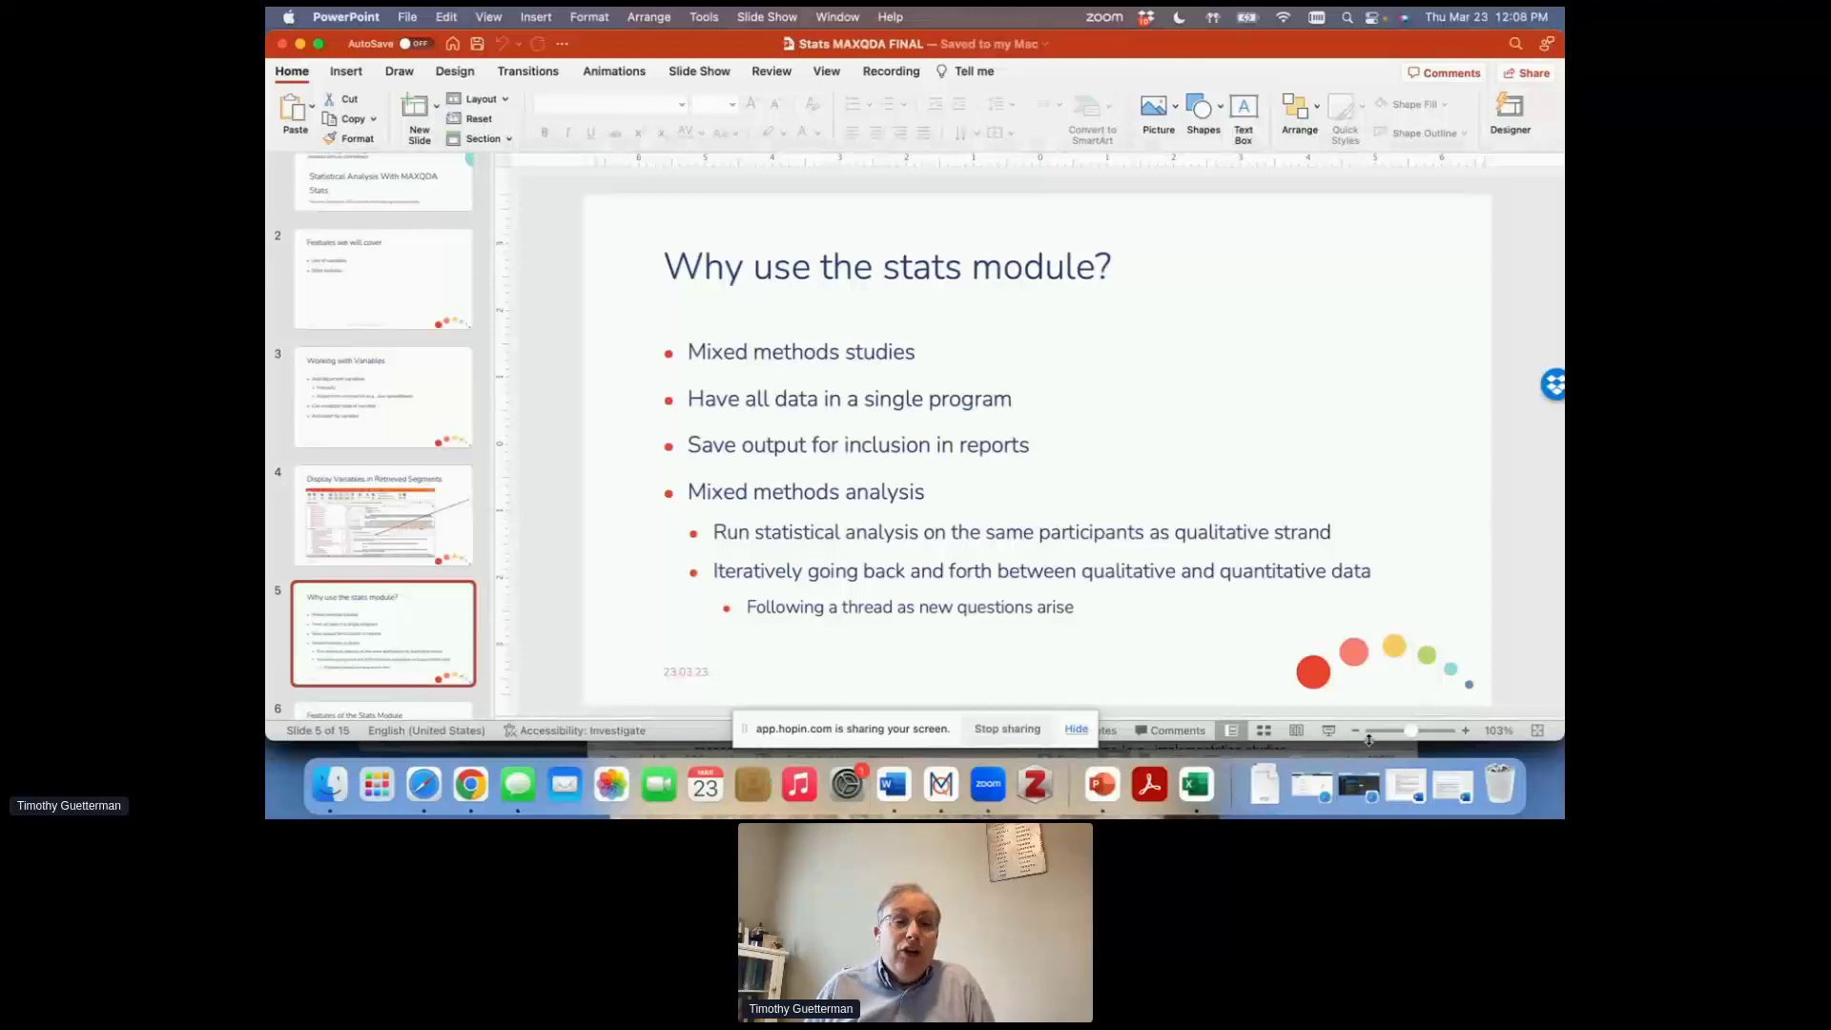
left_click(1329, 731)
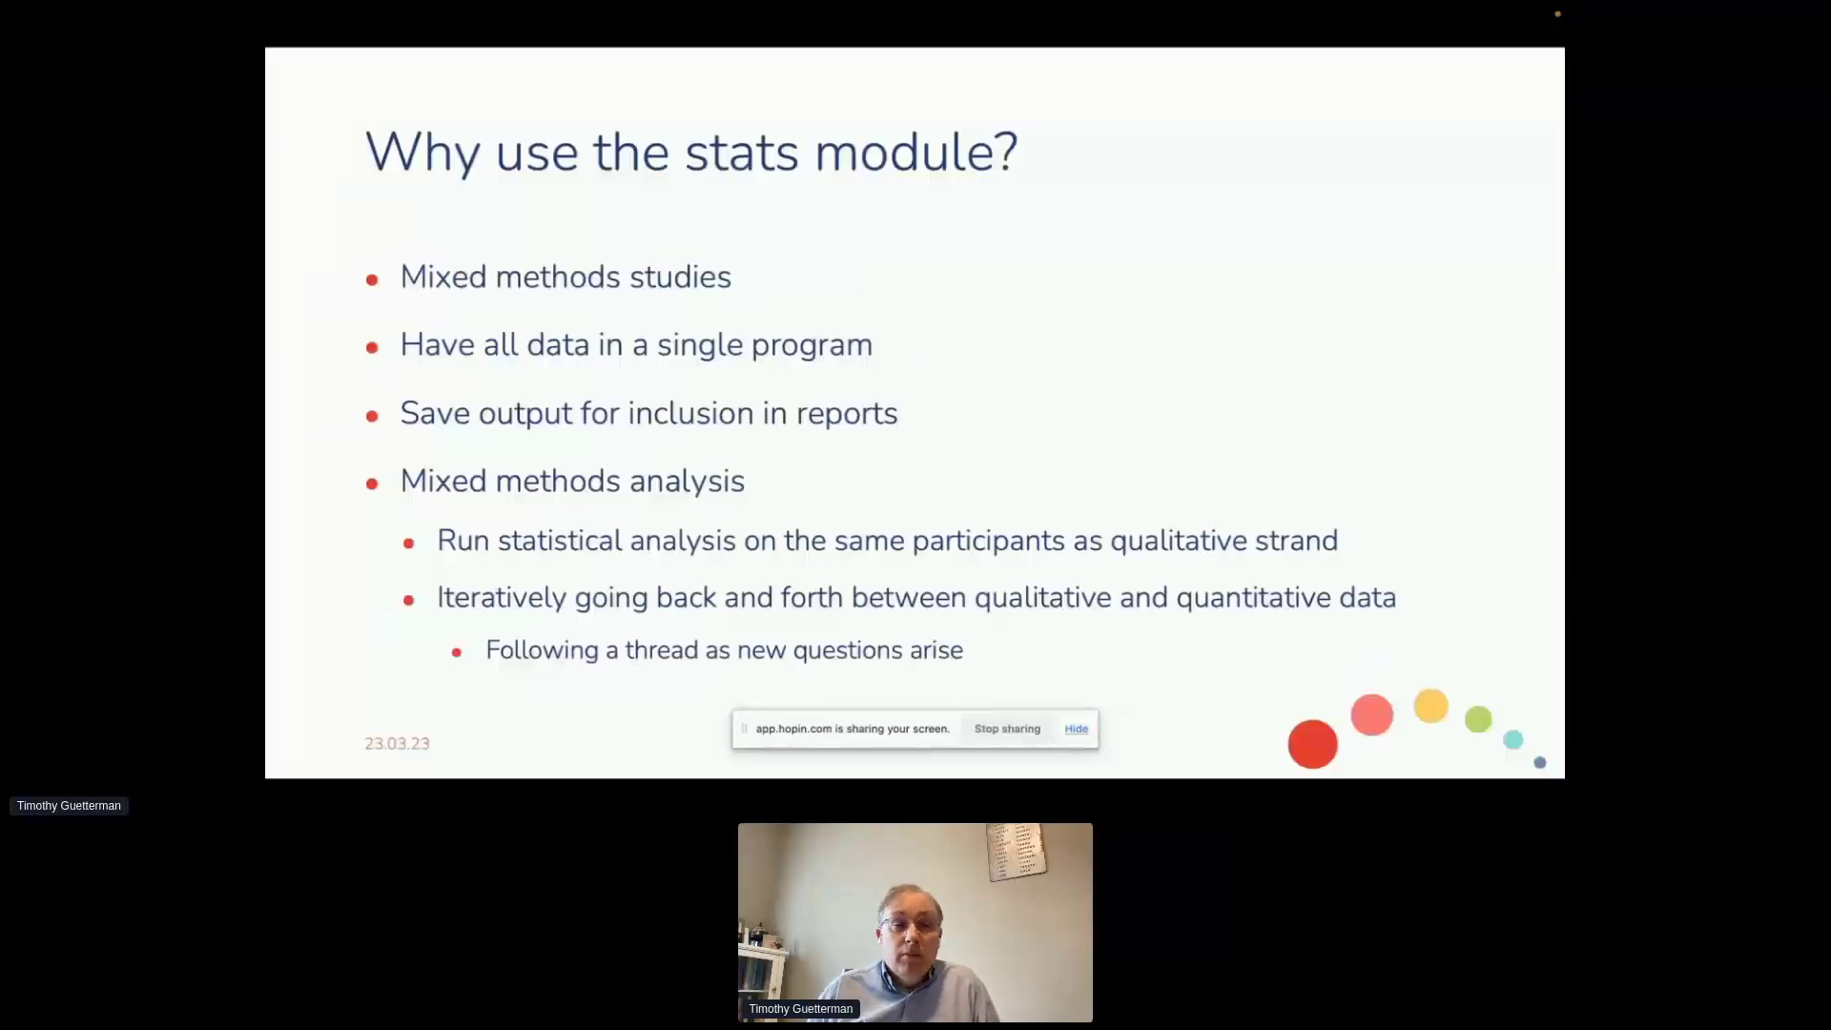
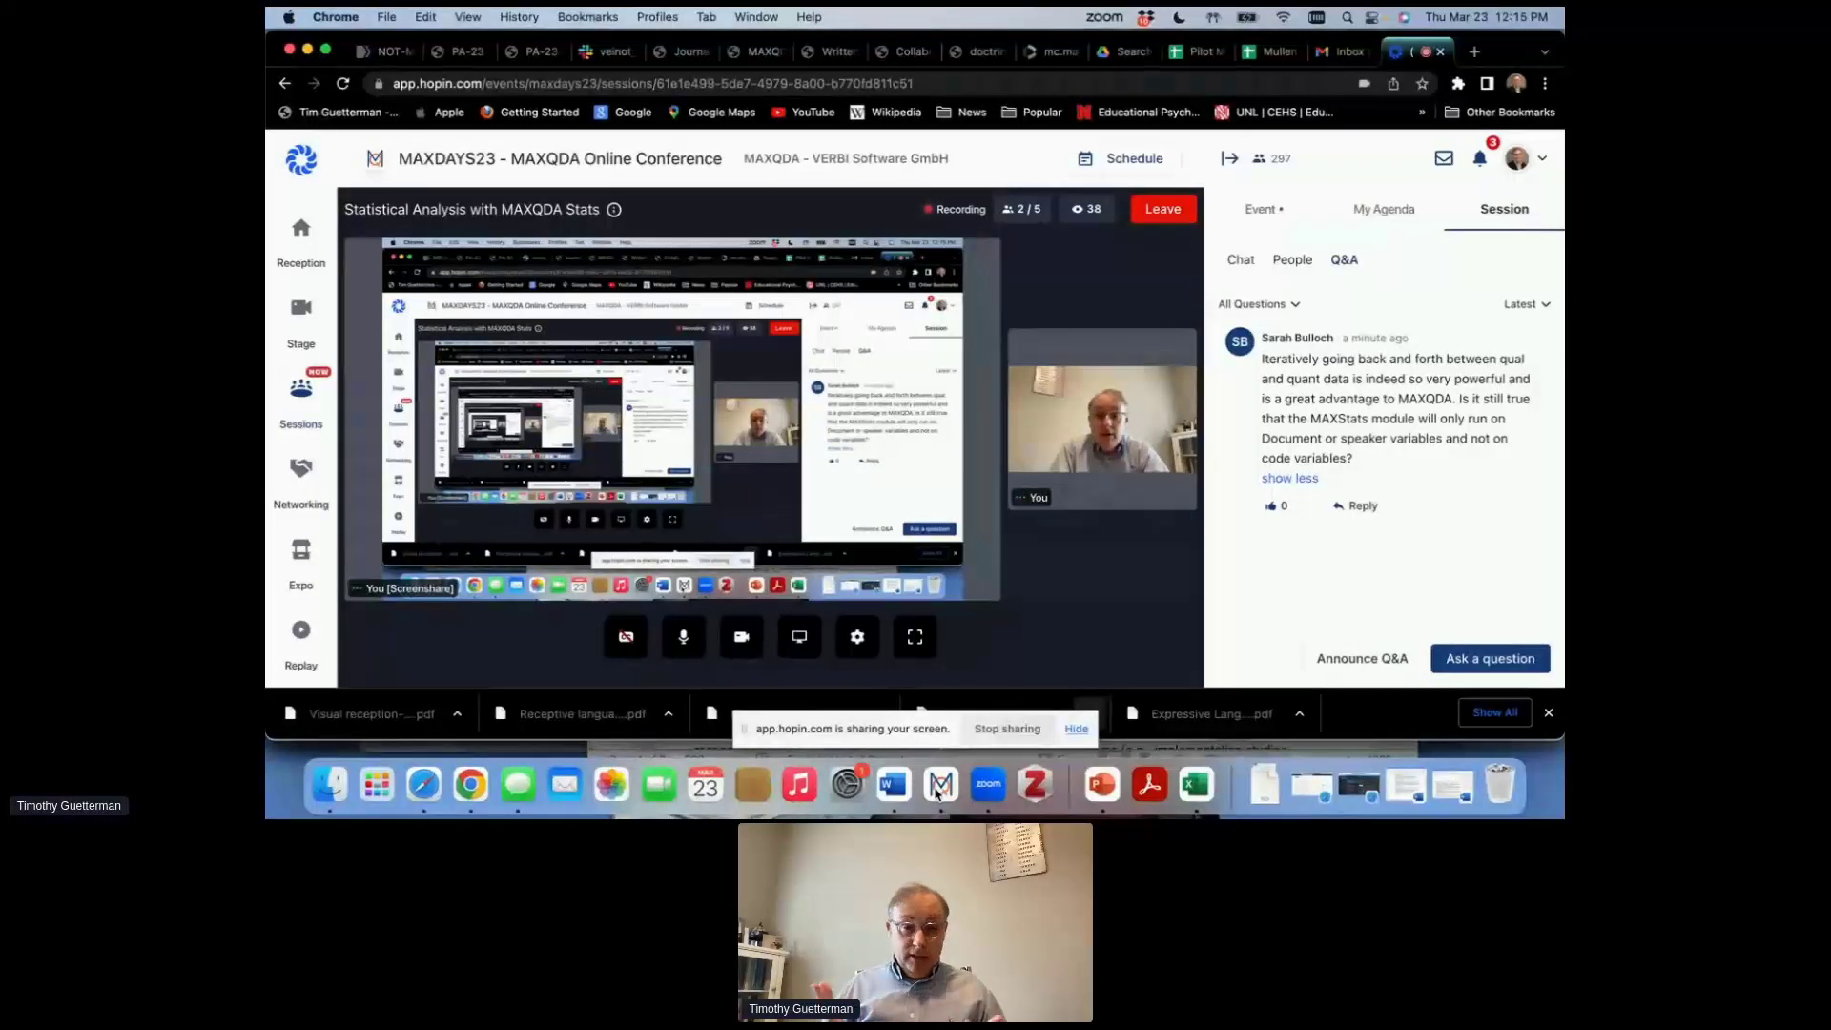
Switch back to MAXQDA, start Stats with all documents, and look through the survey cases and their variables in the data editor.
left_click(937, 791)
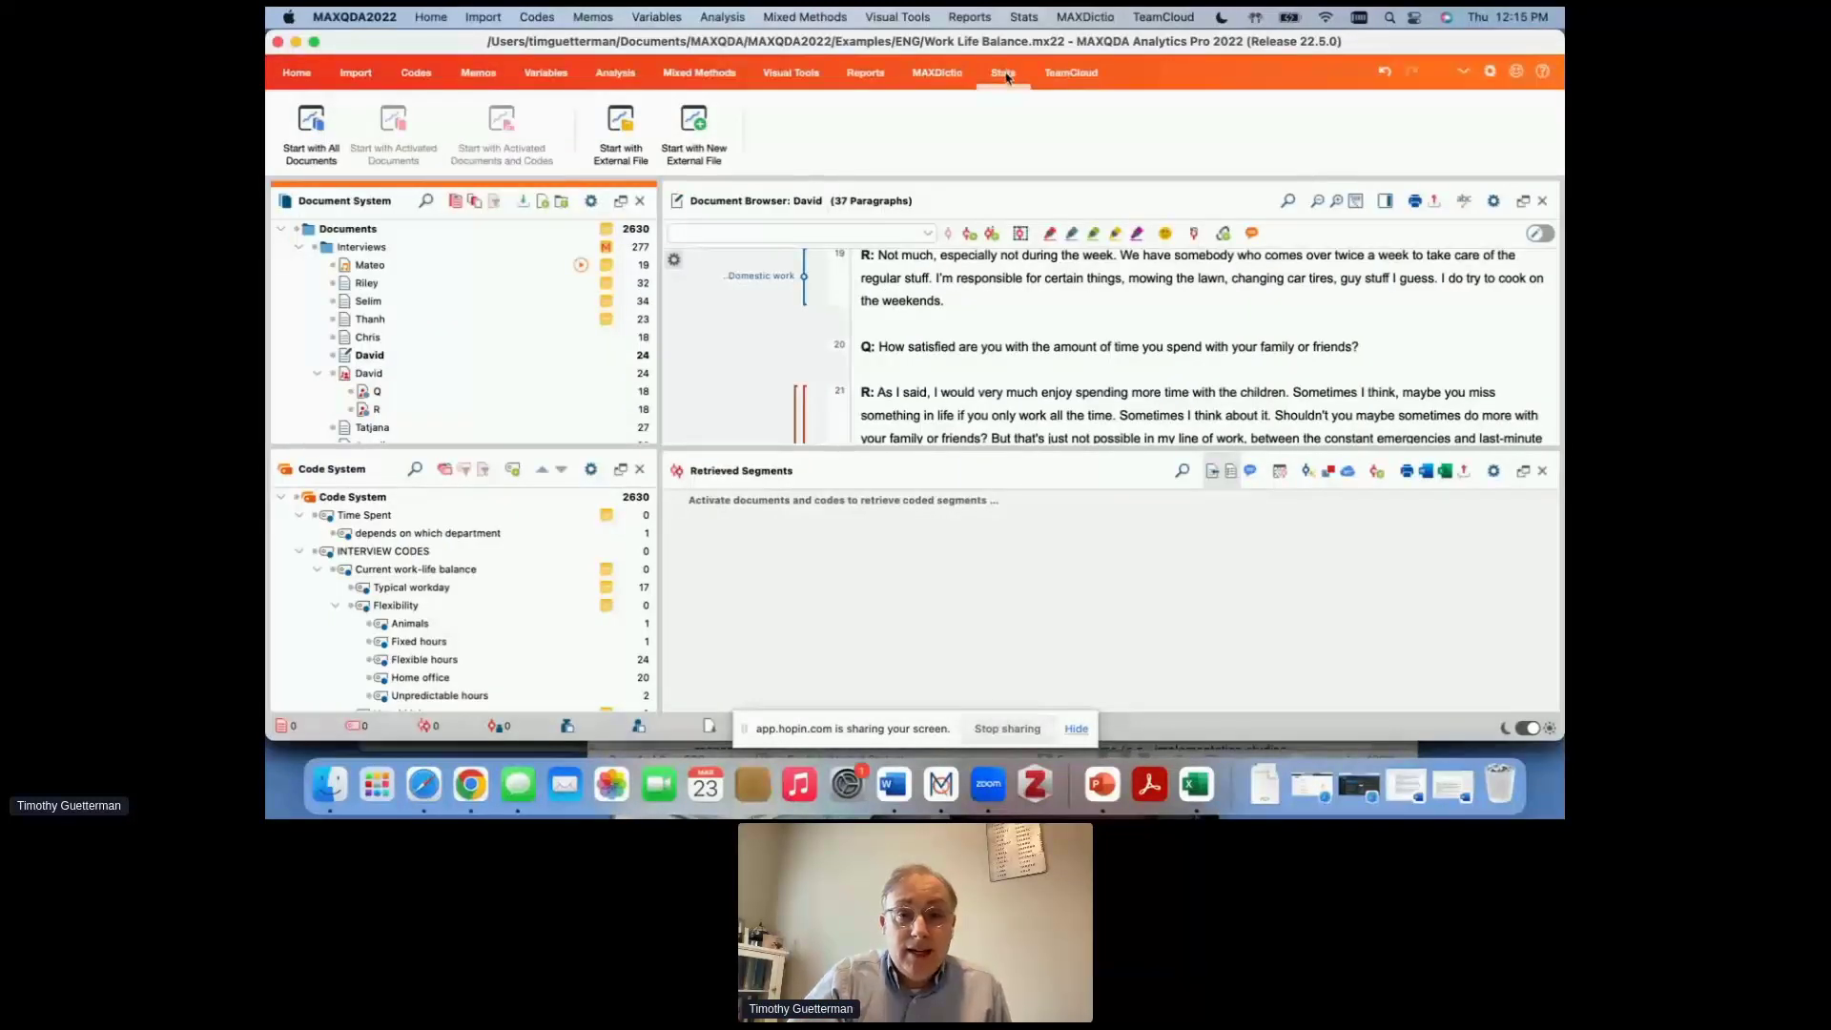
left_click(327, 164)
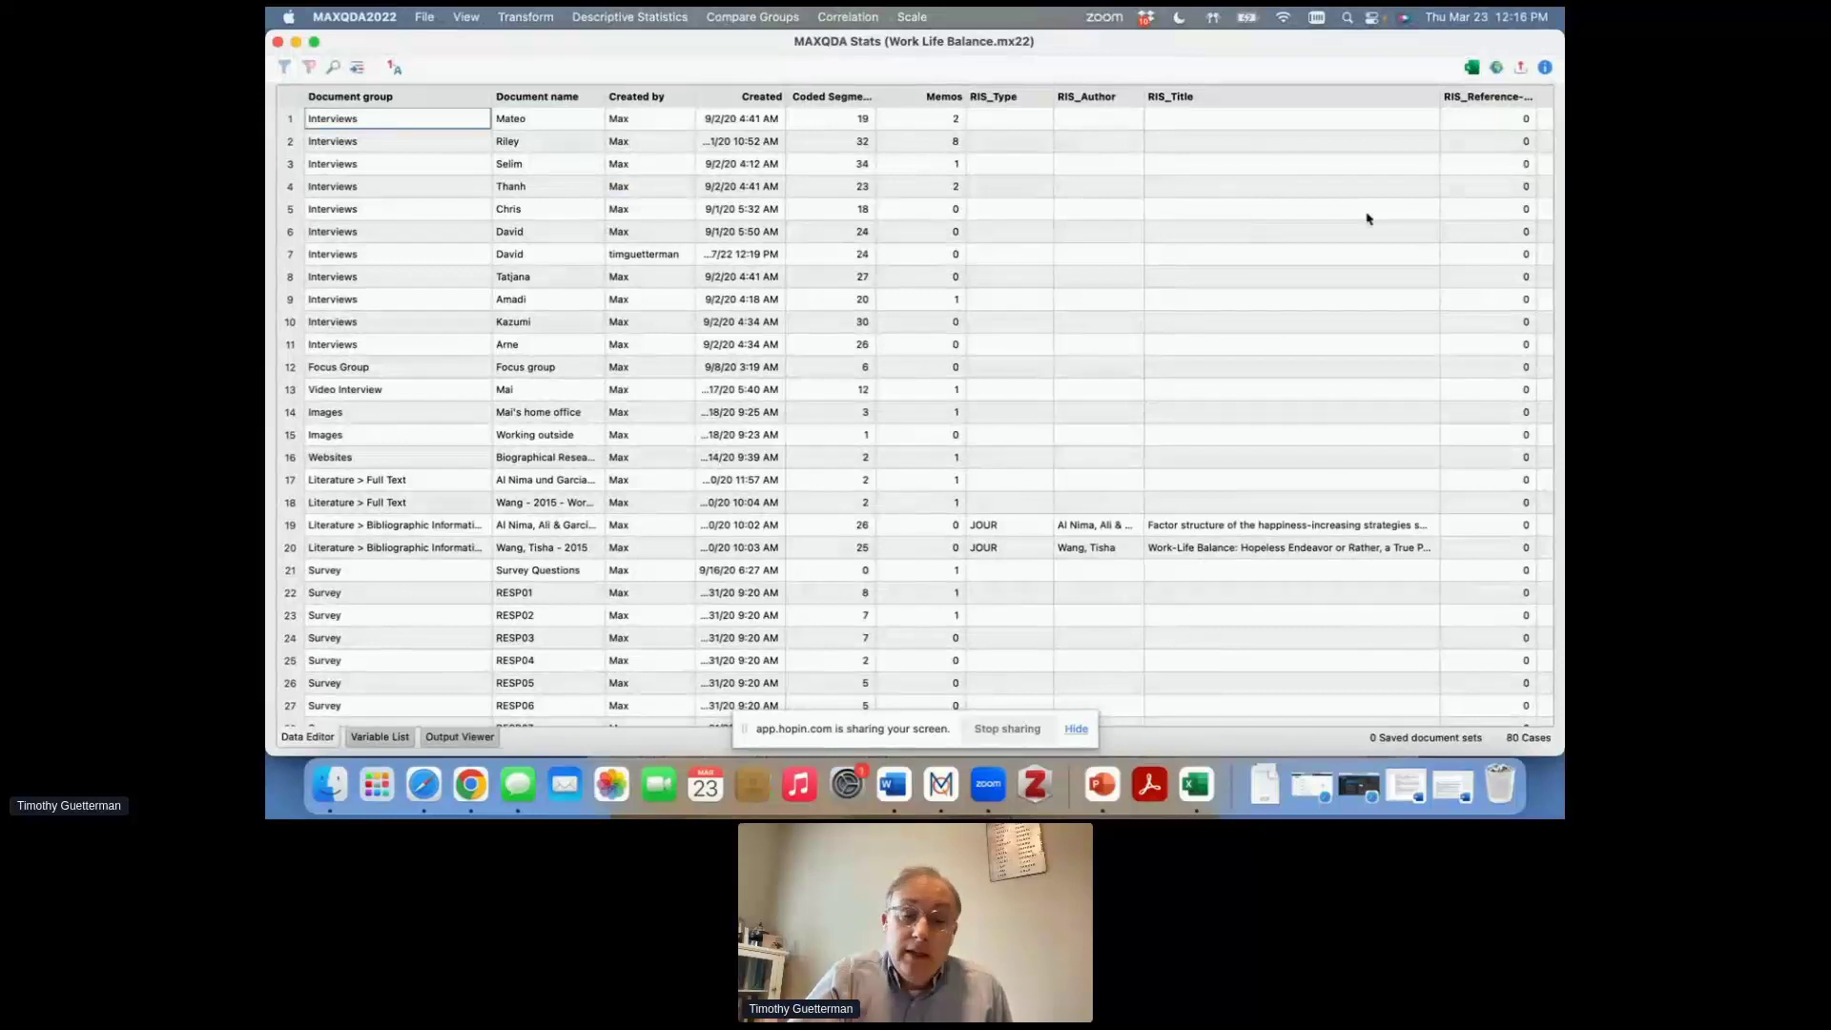
scroll(1173, 277, "down", 1)
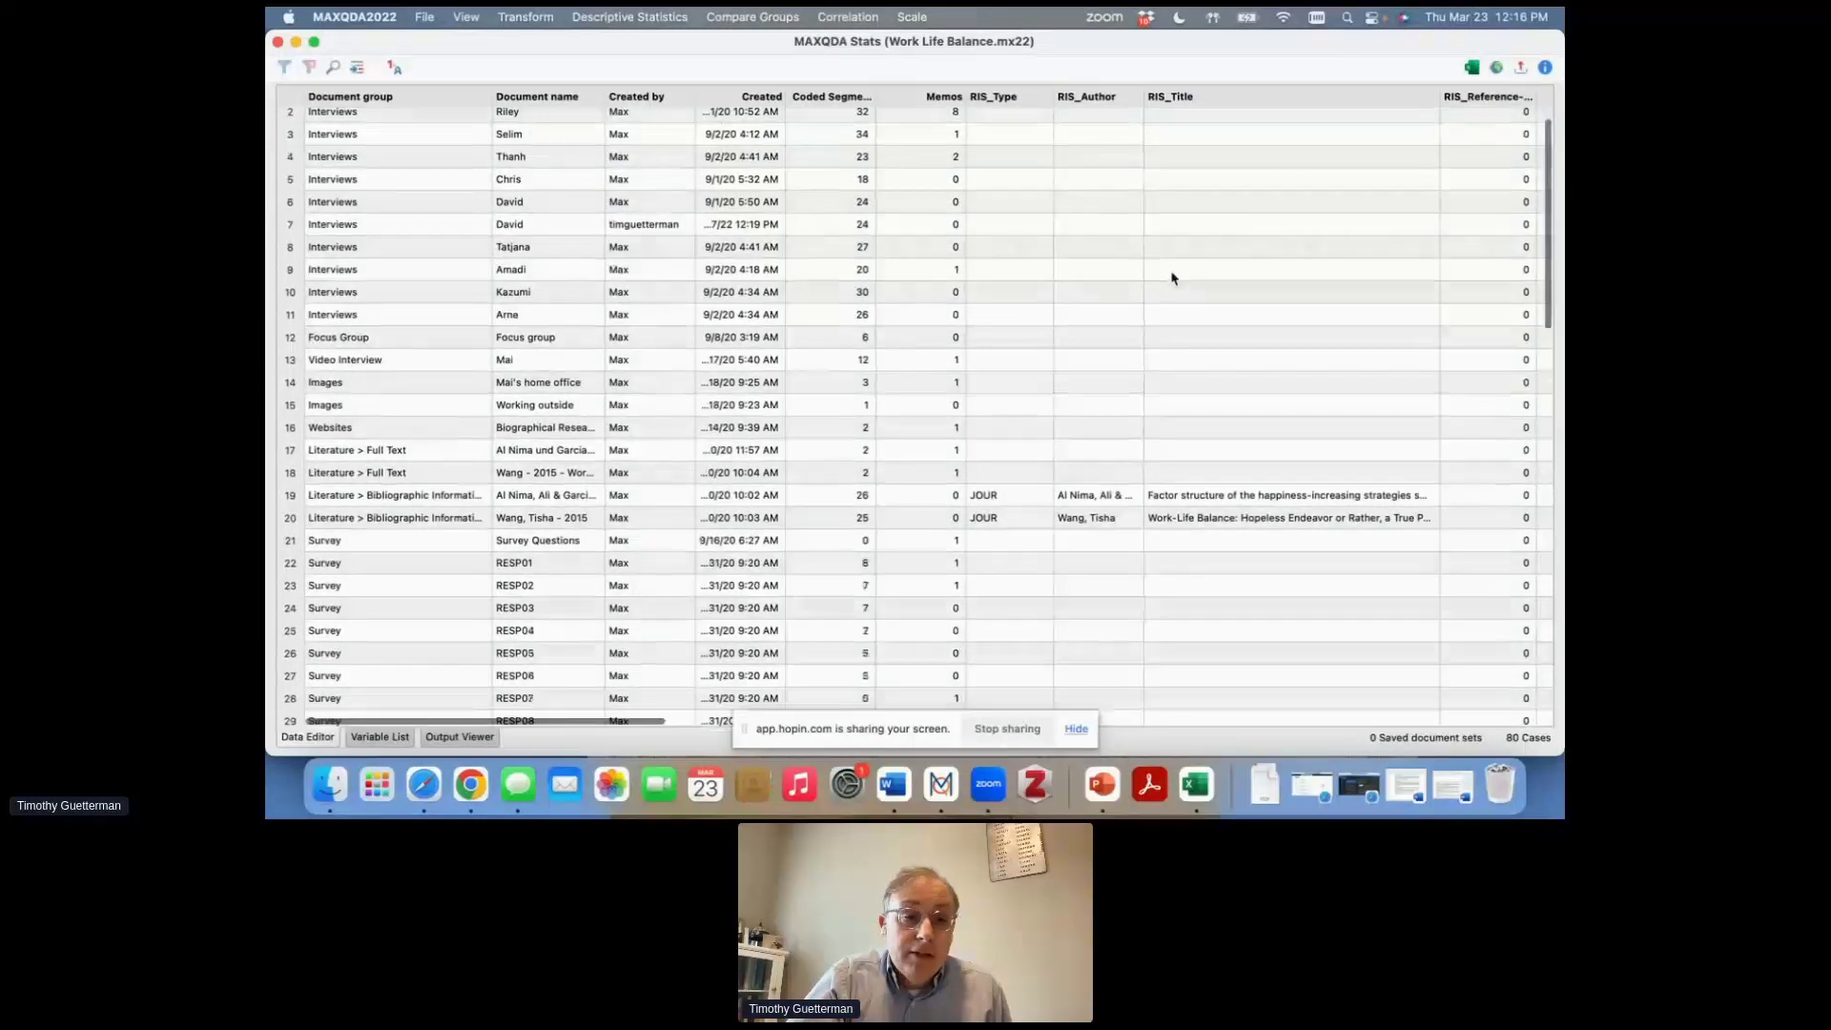
scroll(1172, 278, "down", 5)
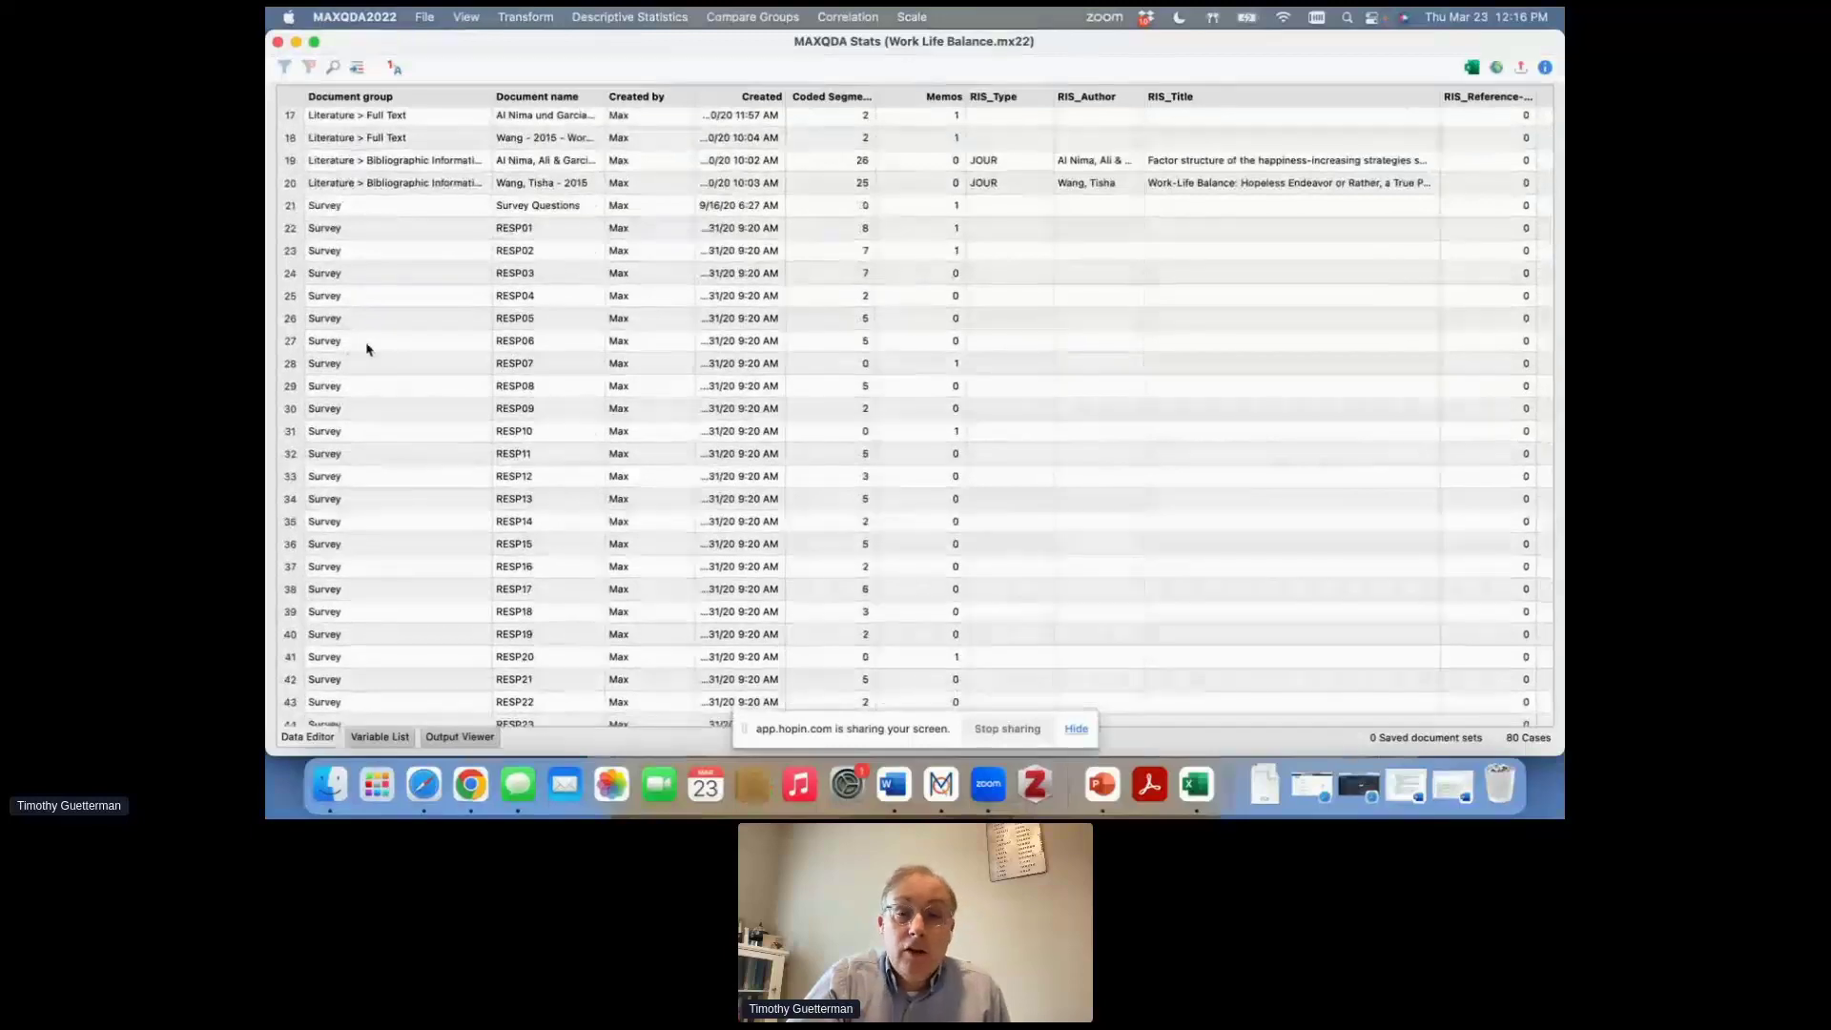
scroll(718, 376, "right", 1)
scroll(717, 377, "right", 10)
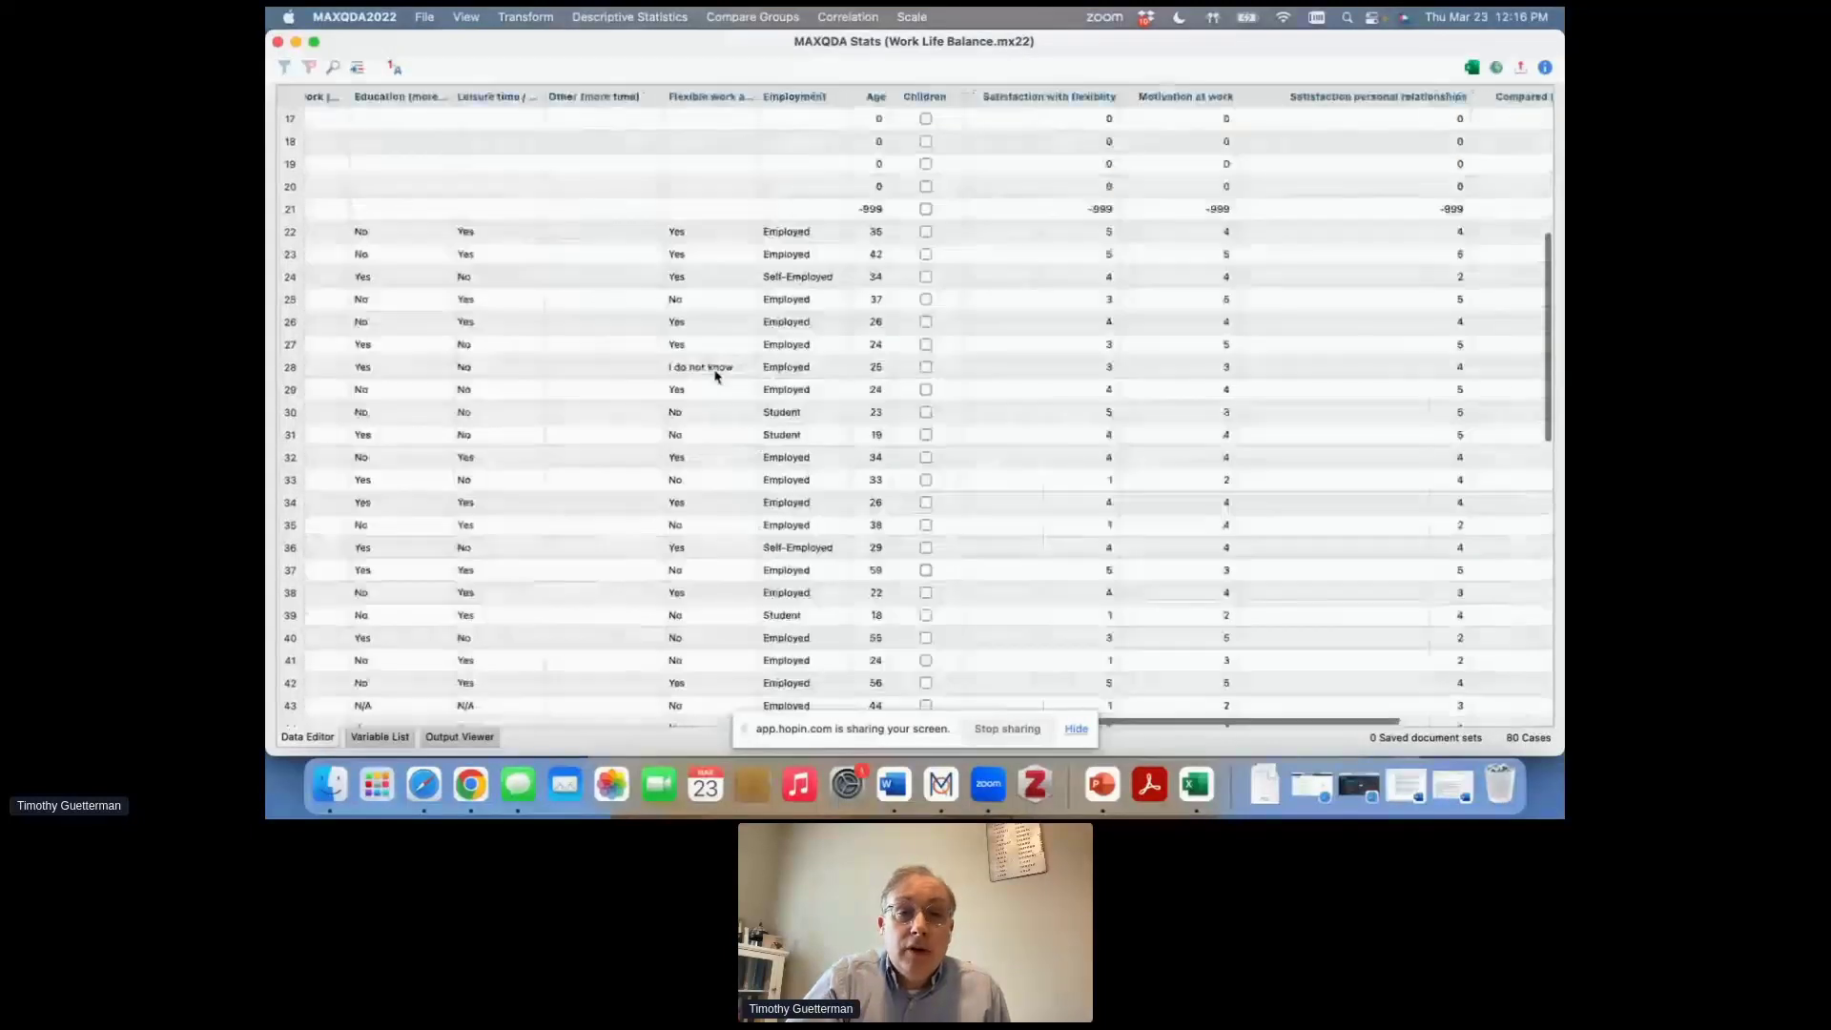
scroll(716, 376, "left", 3)
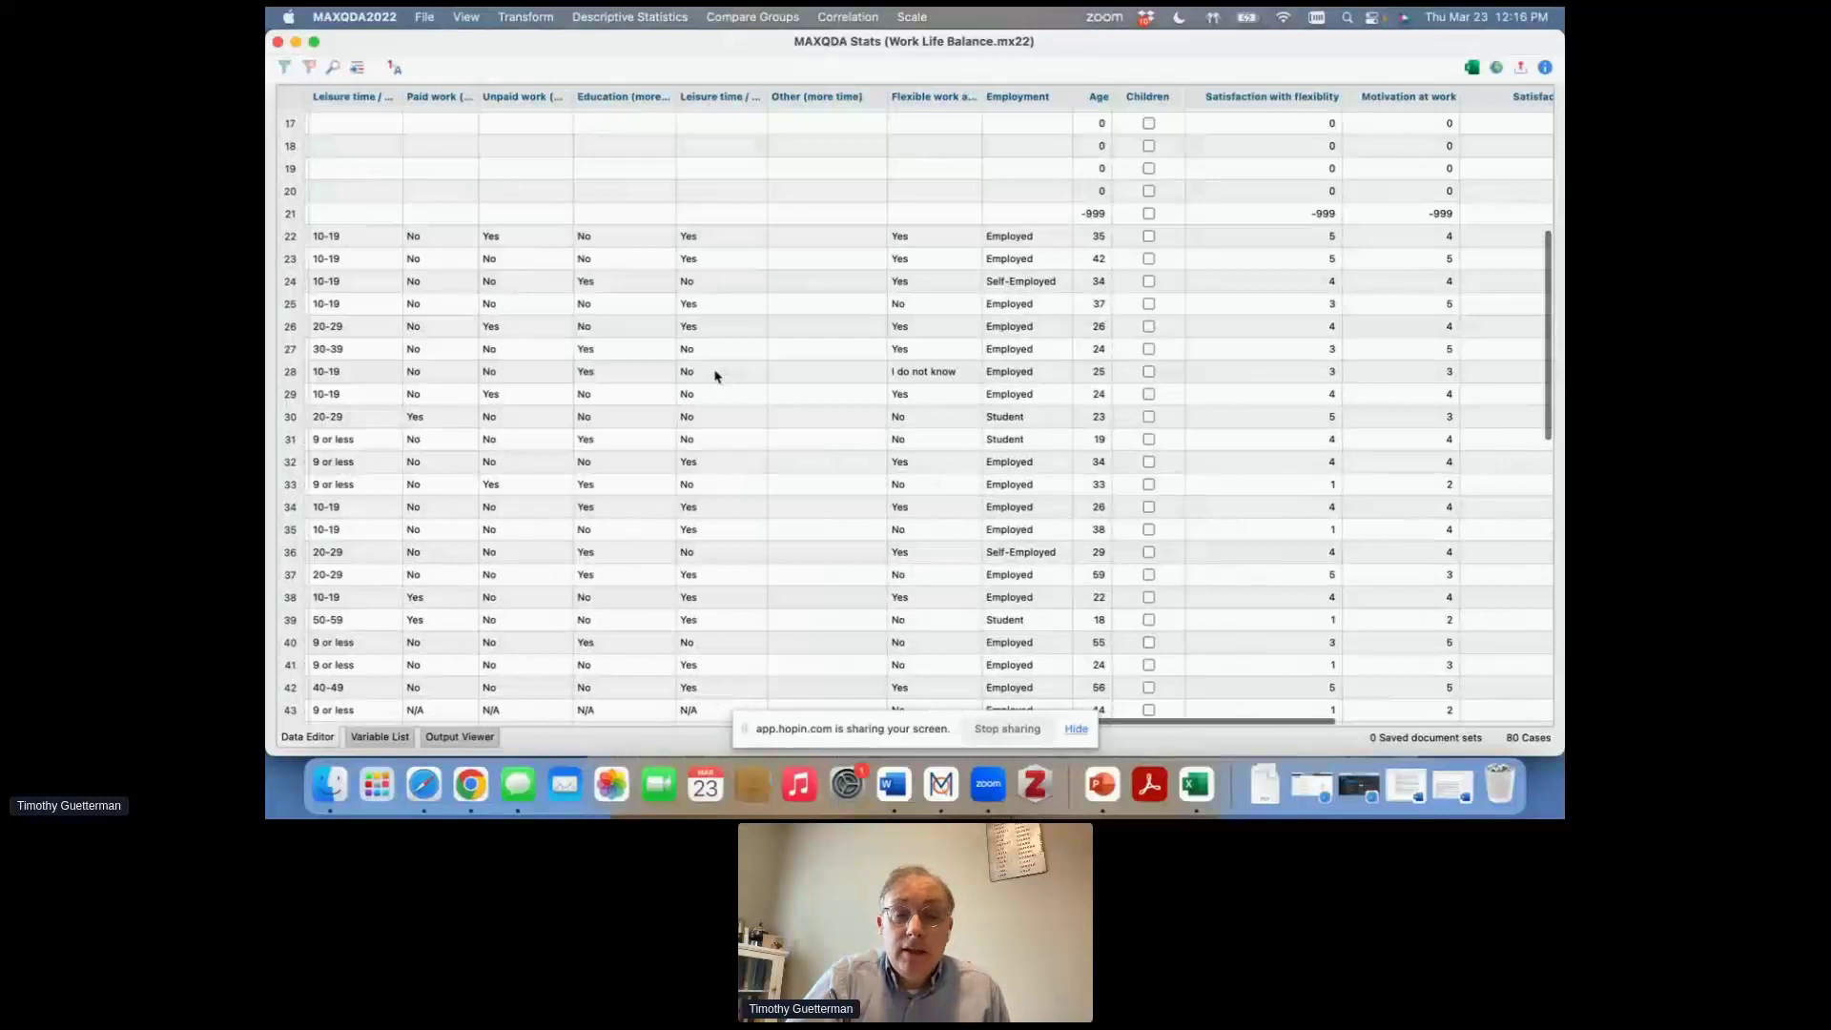
Look through the remaining variables of the survey cases in the data editor, from Satisfaction with flexibility to PerformanceScore.
scroll(717, 377, "right", 8)
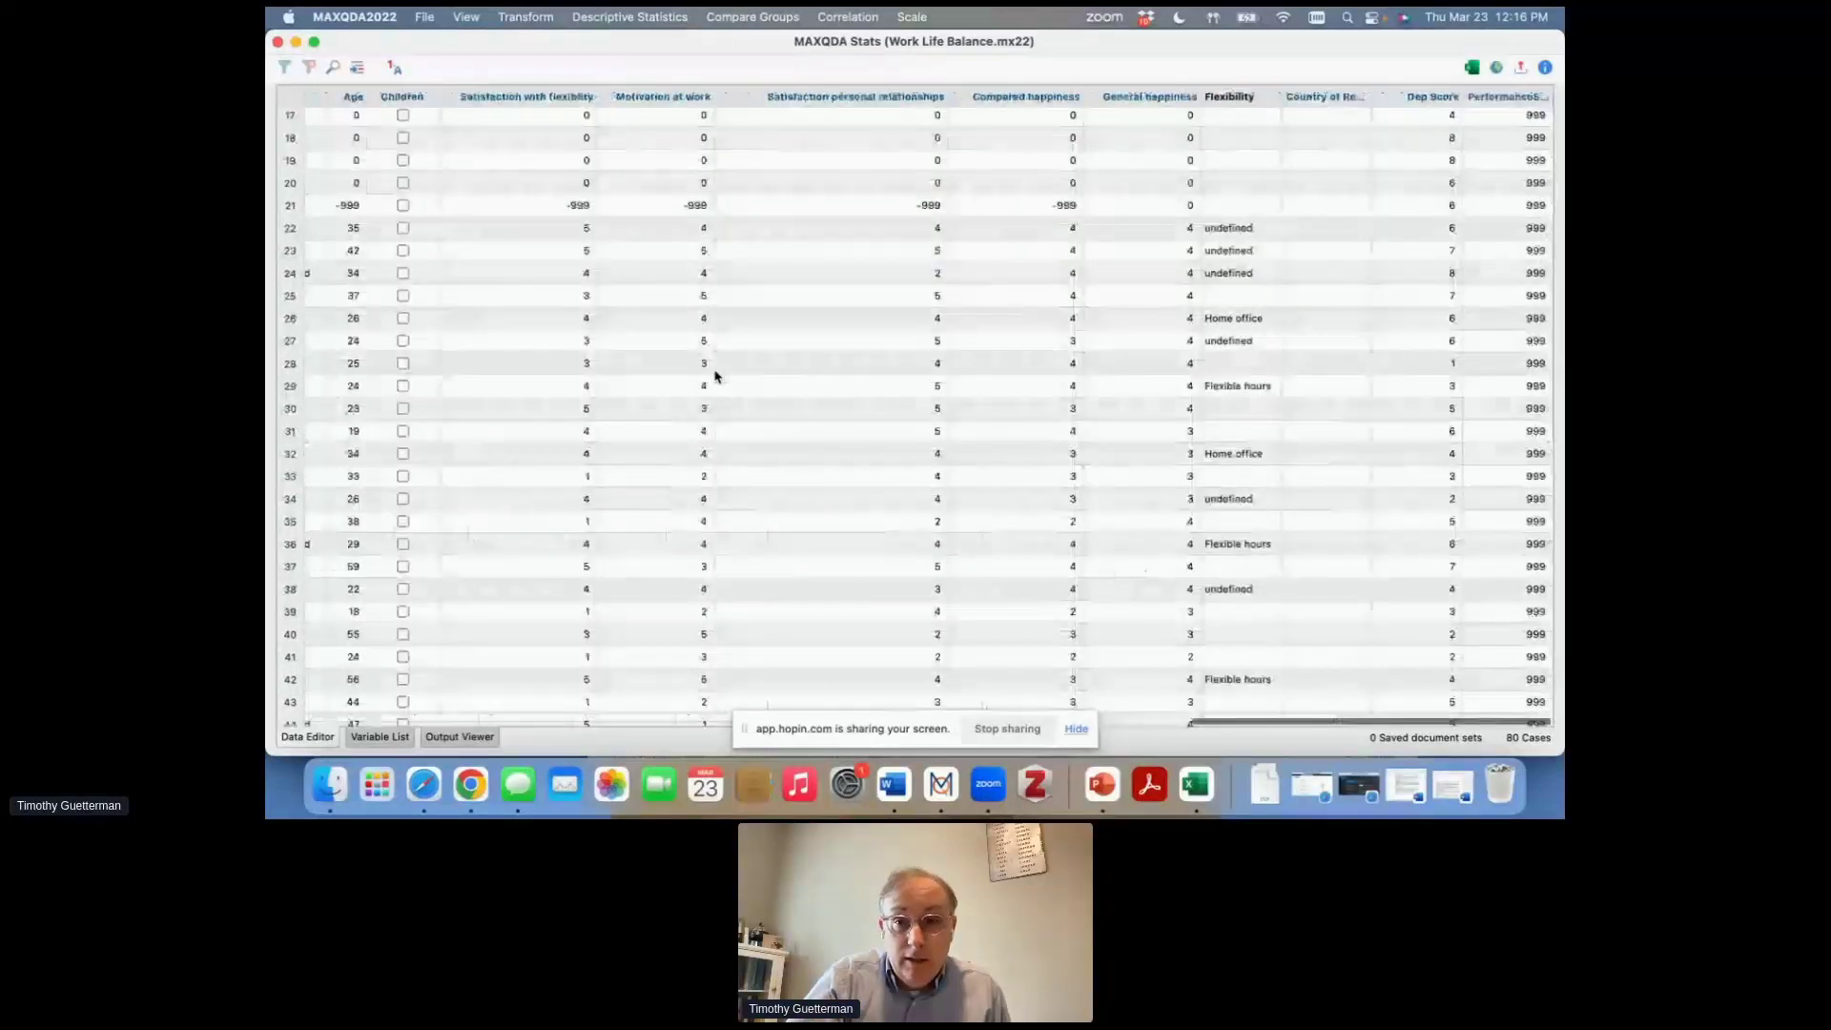
scroll(717, 377, "down", 1)
scroll(717, 377, "up", 1)
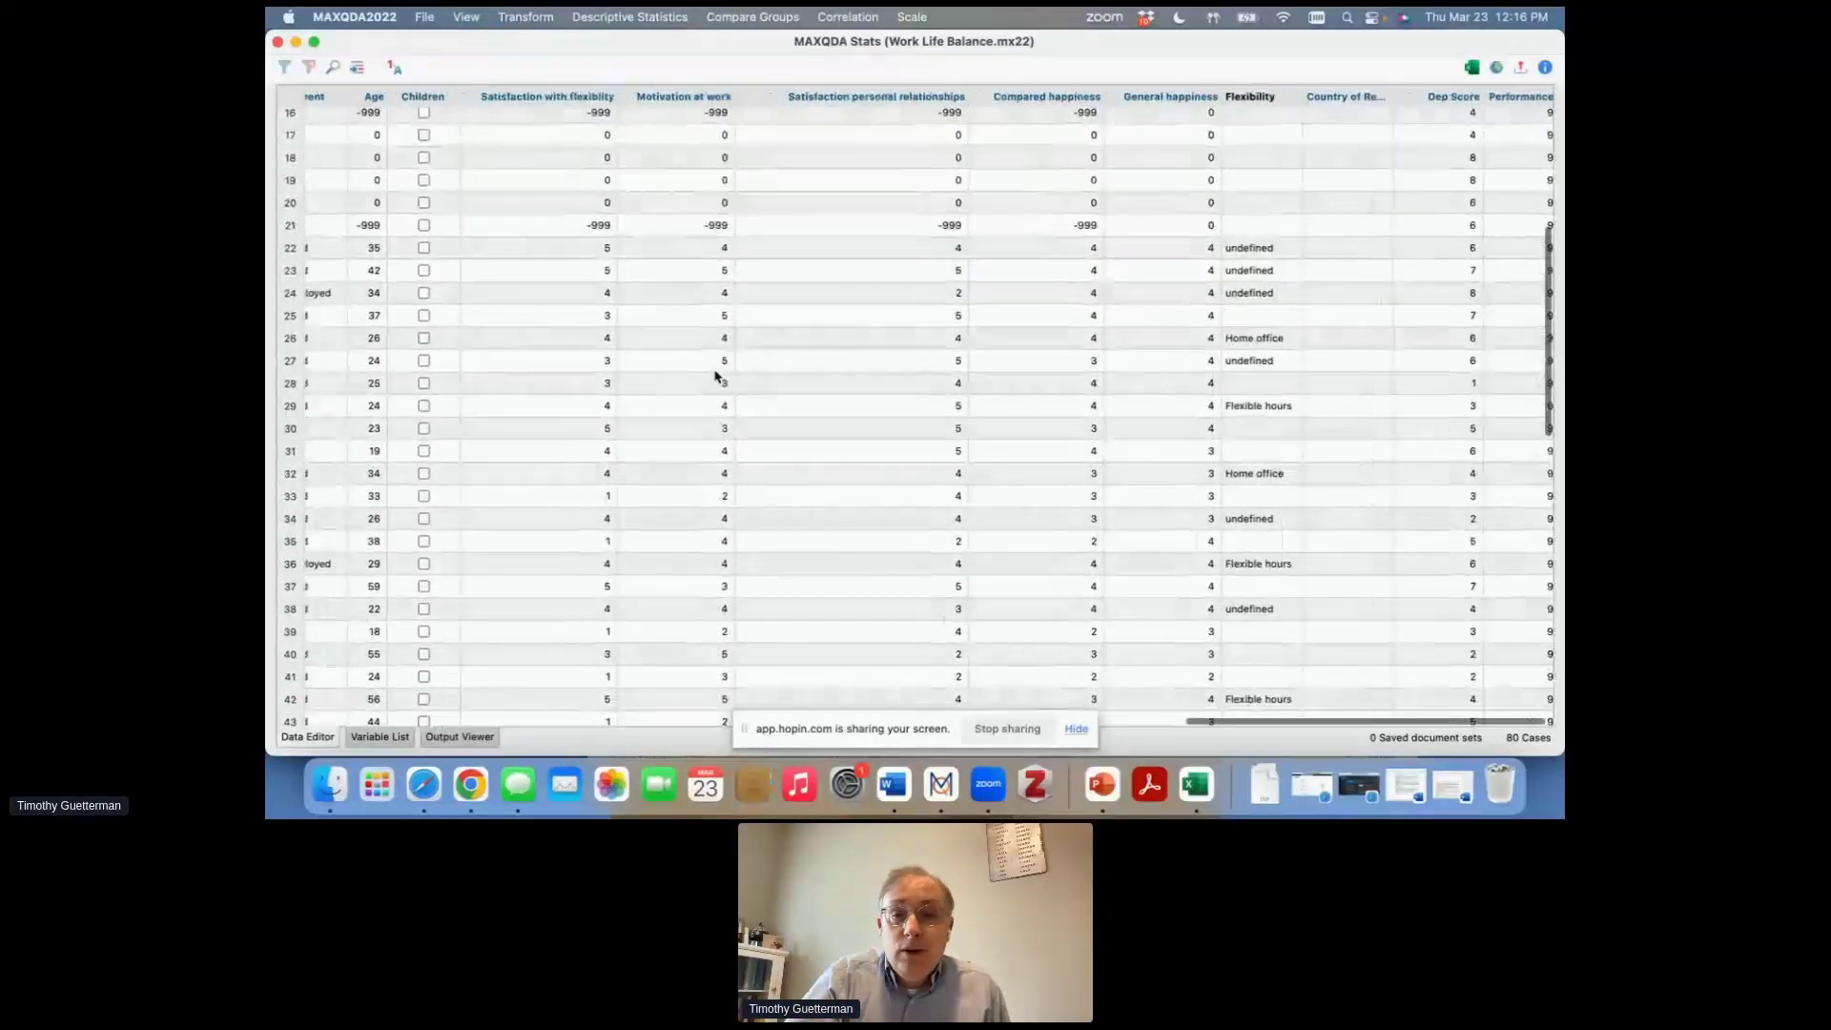
scroll(718, 377, "left", 1)
scroll(716, 376, "right", 1)
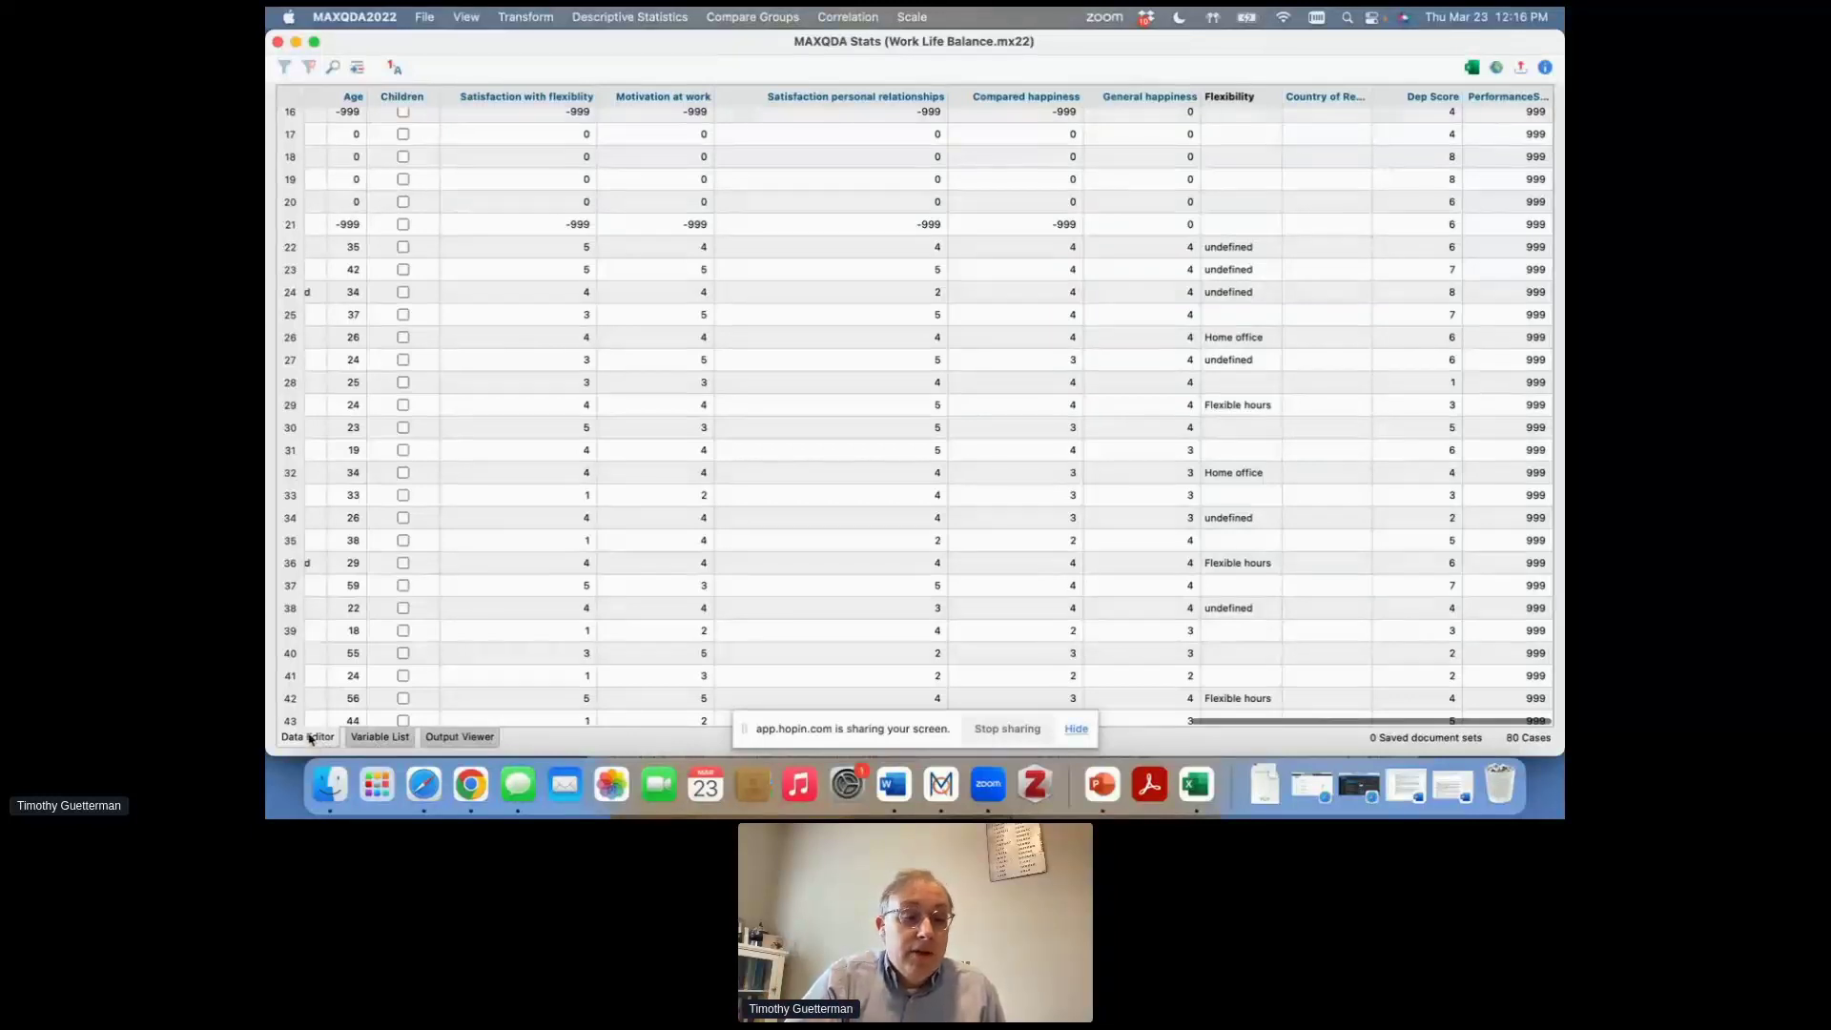
Review the variable list from the system variables to the user variables, including their types, missing values and measures.
left_click(380, 738)
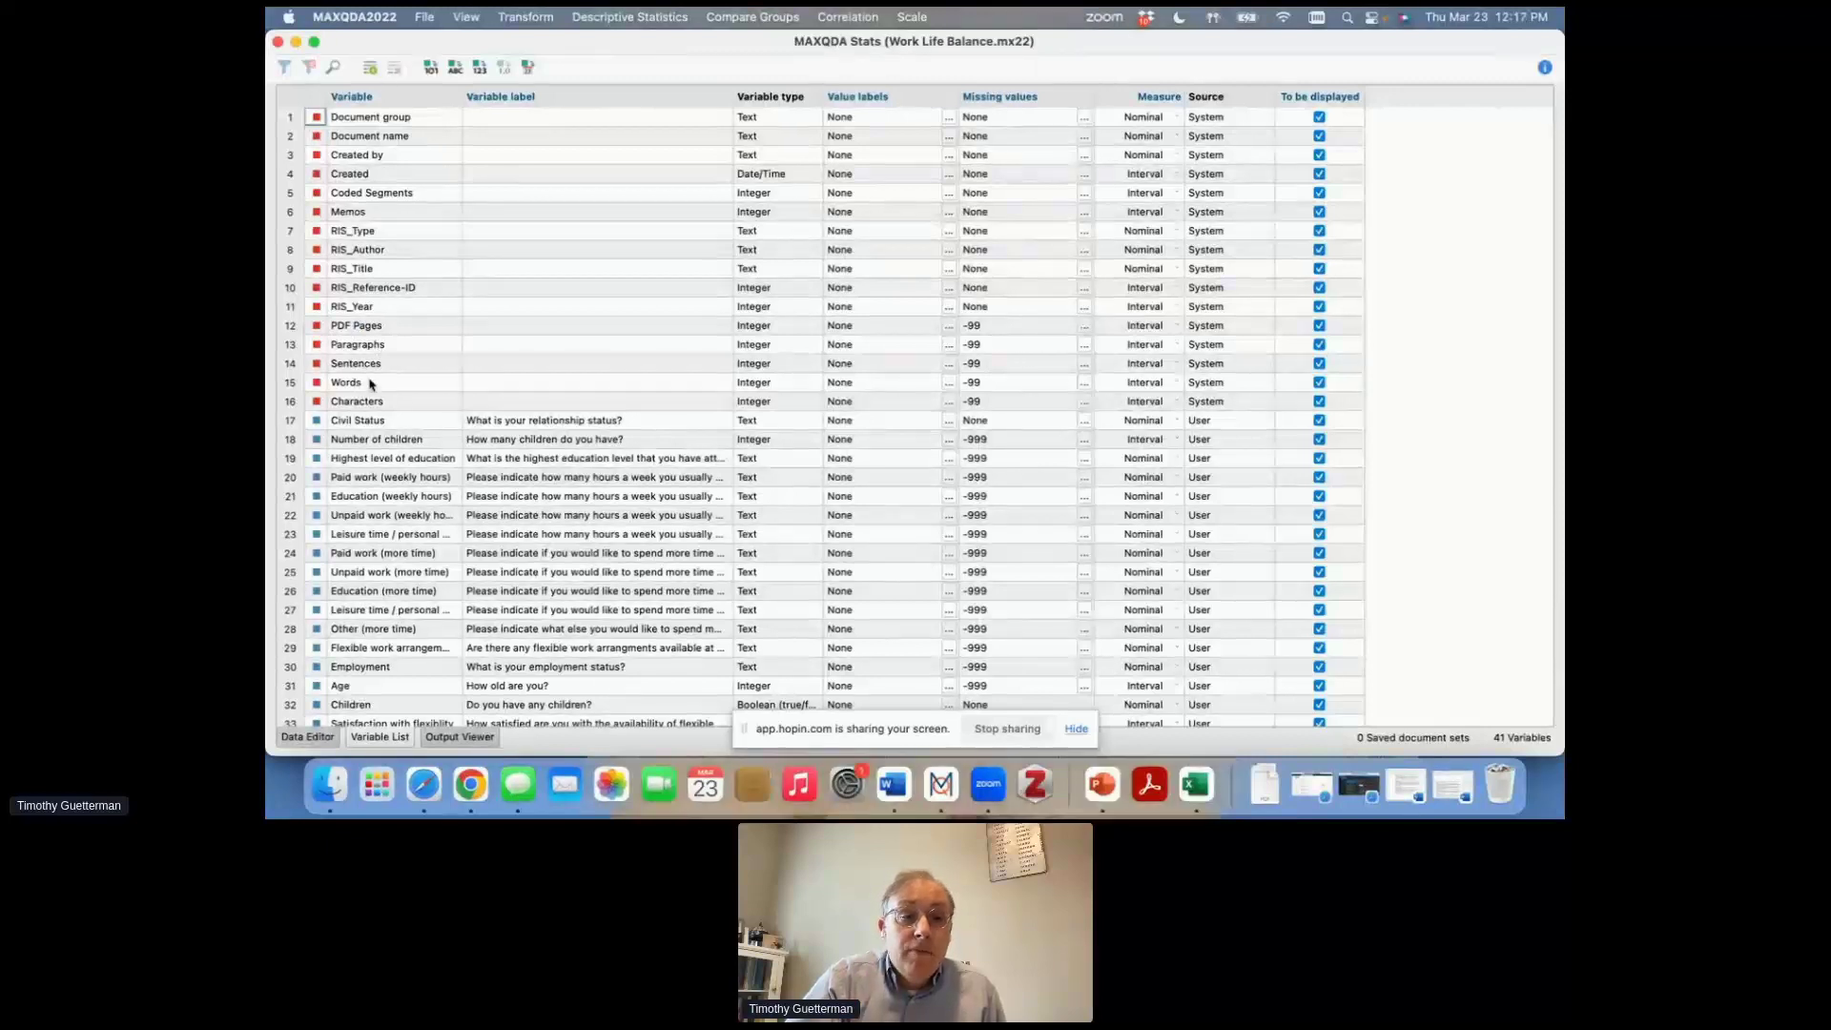
scroll(370, 385, "down", 4)
scroll(371, 384, "down", 2)
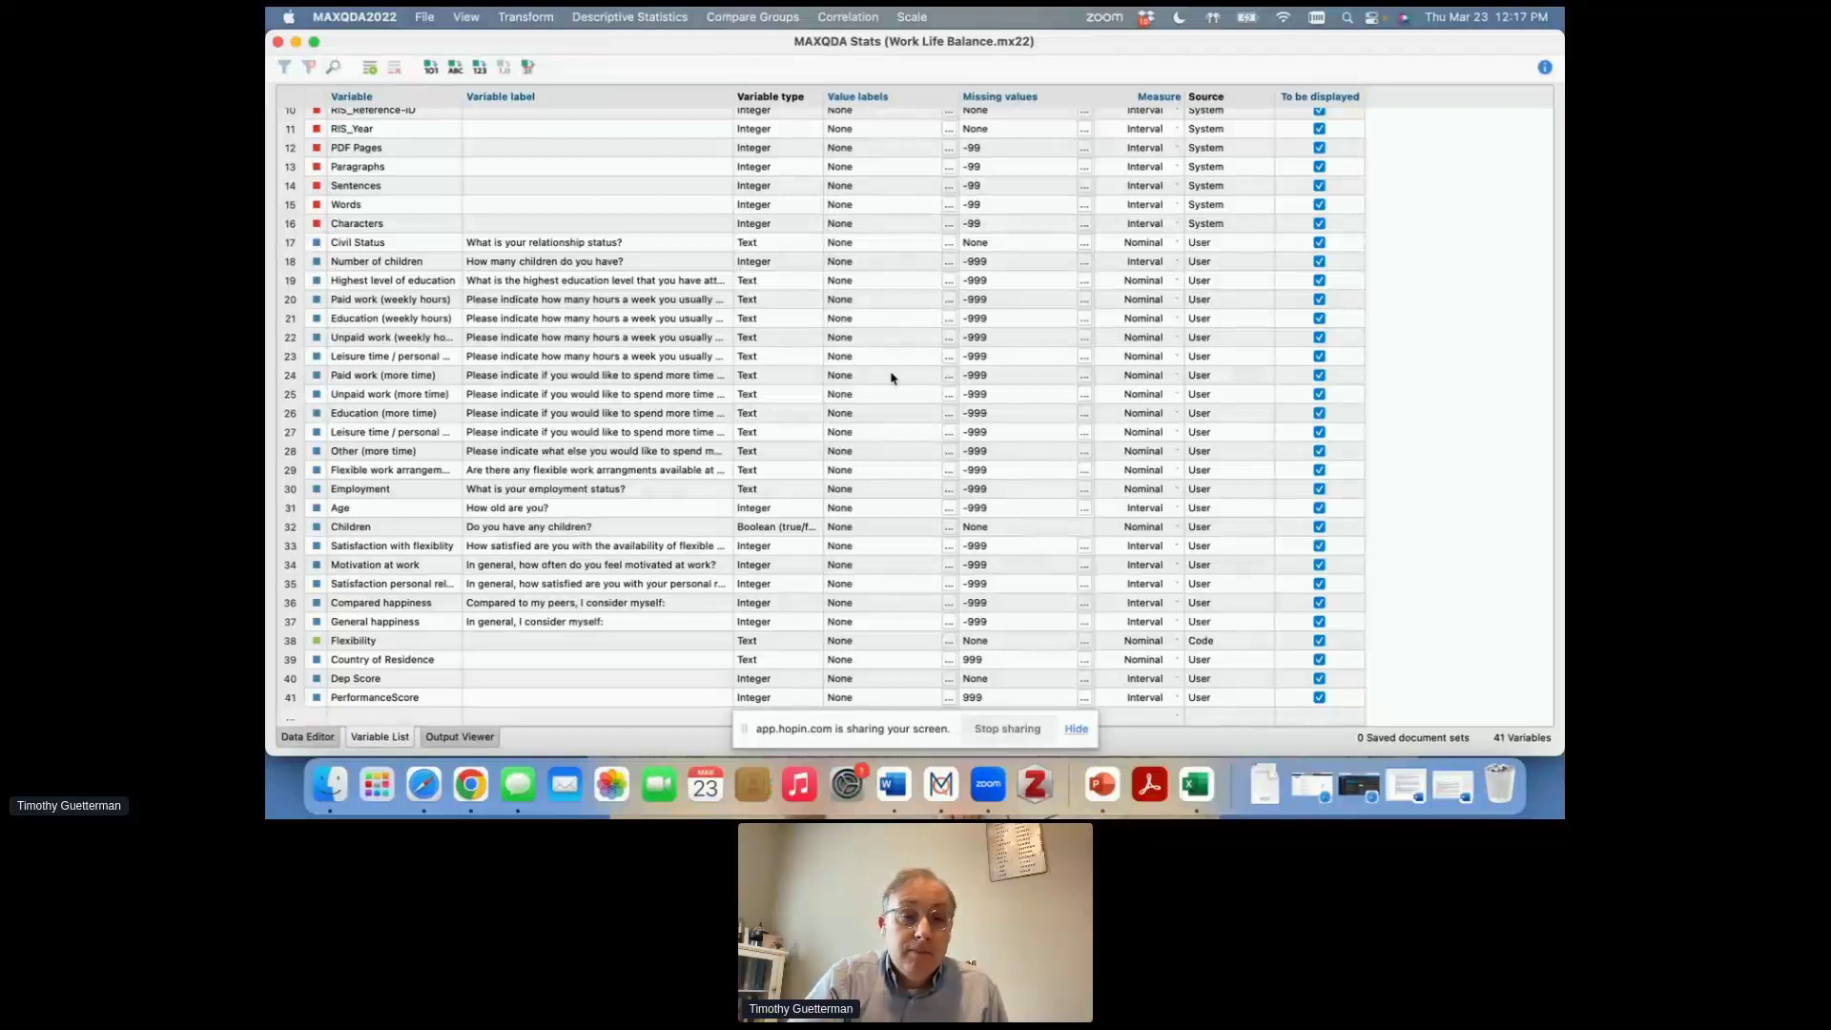
Inspect the value labels, missing values and measure options of the Highest level of education variable without changing them.
left_click(948, 281)
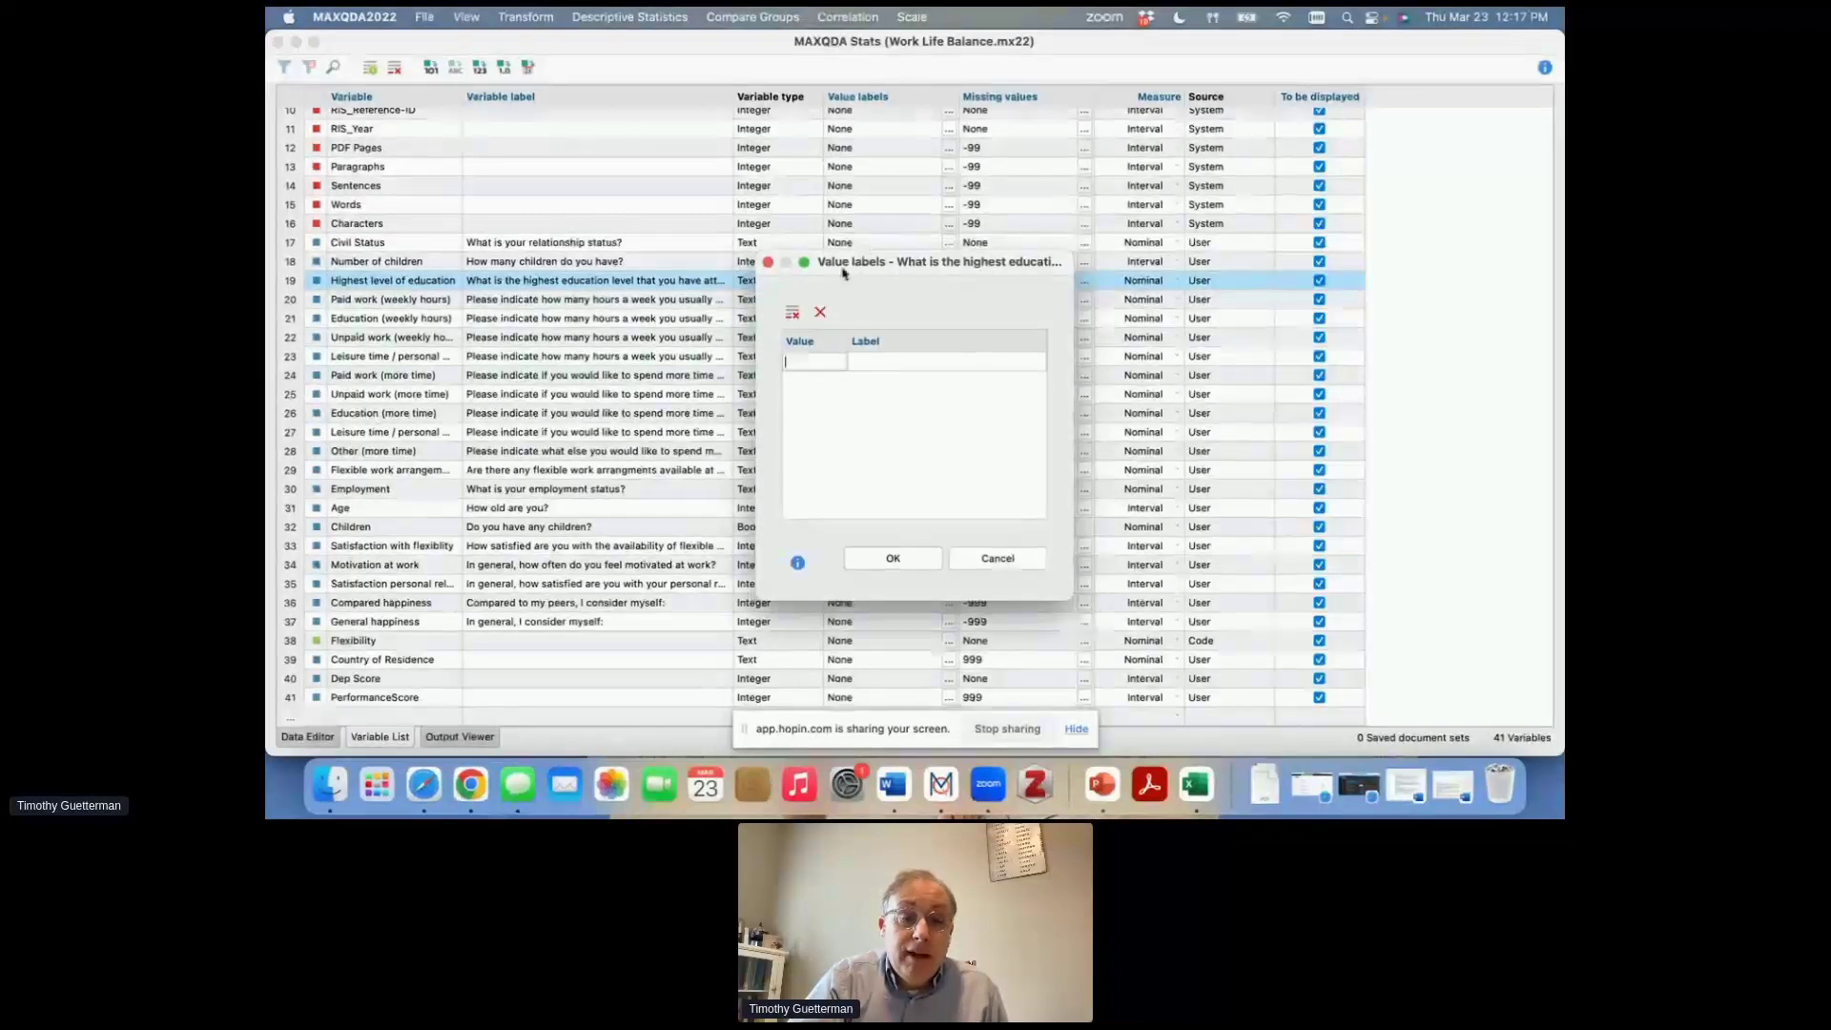
left_click_drag(843, 274, 965, 214)
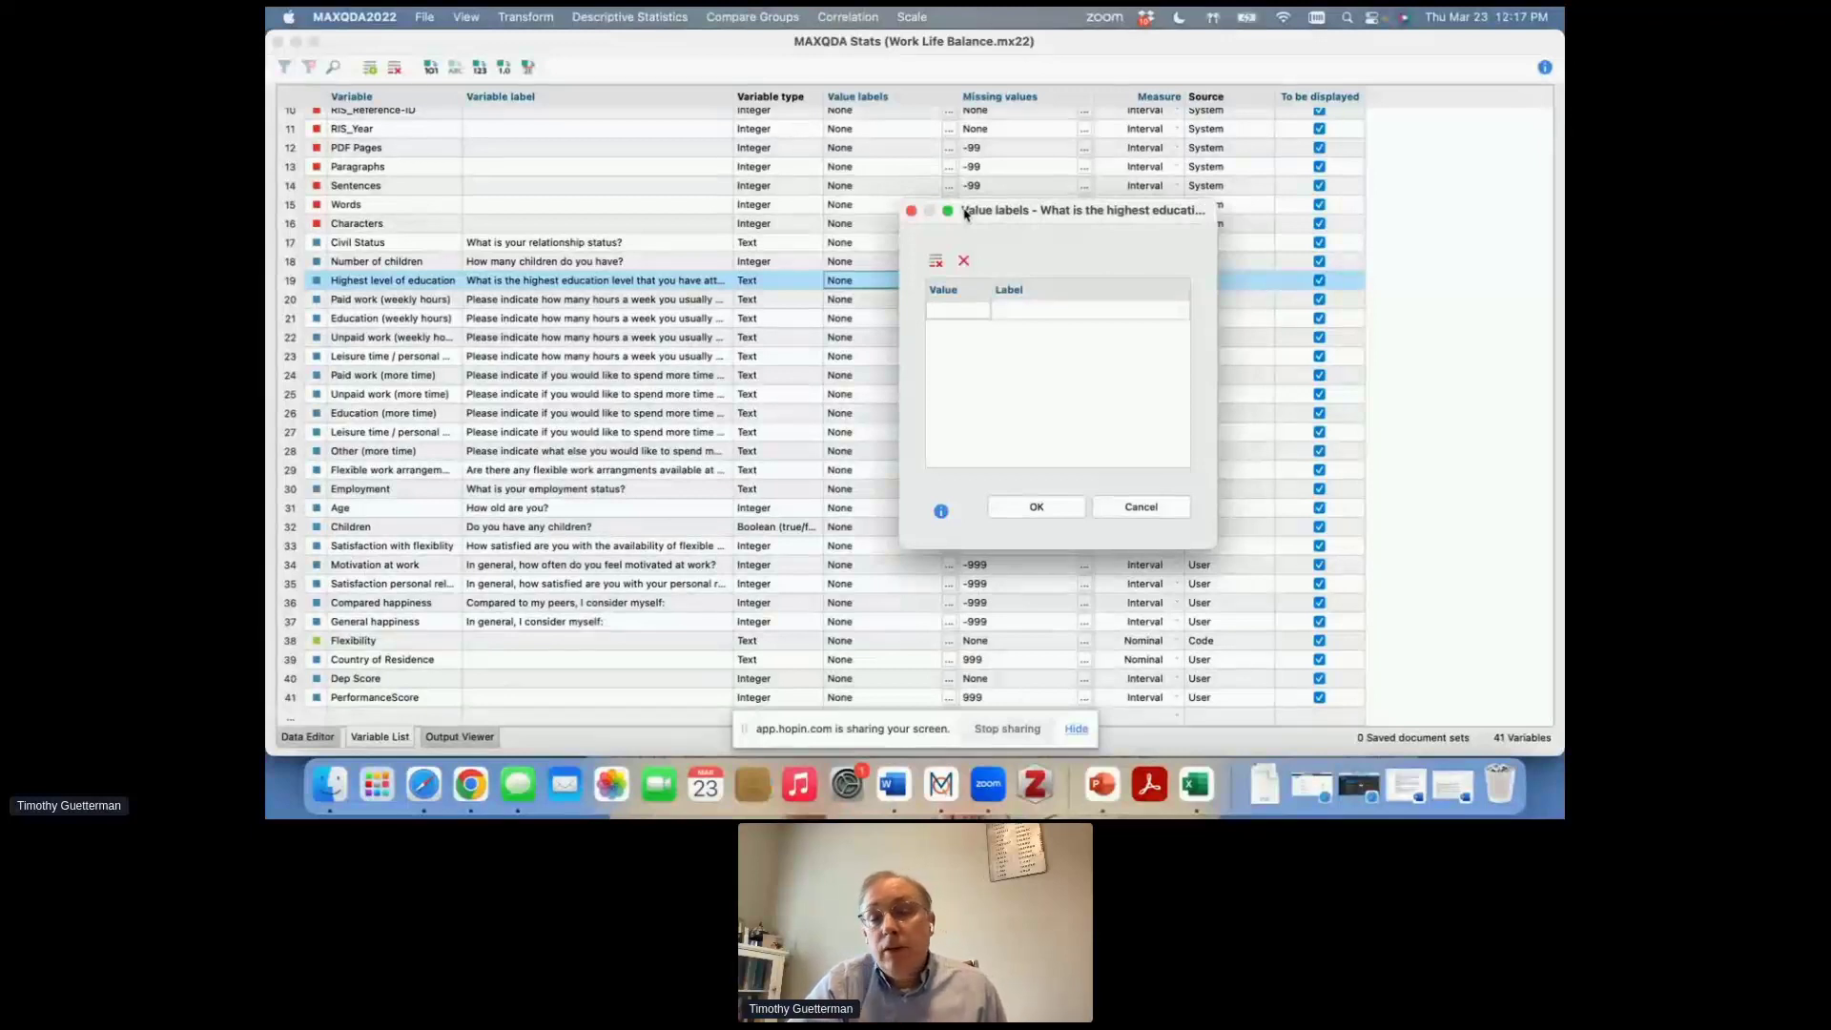
left_click(911, 212)
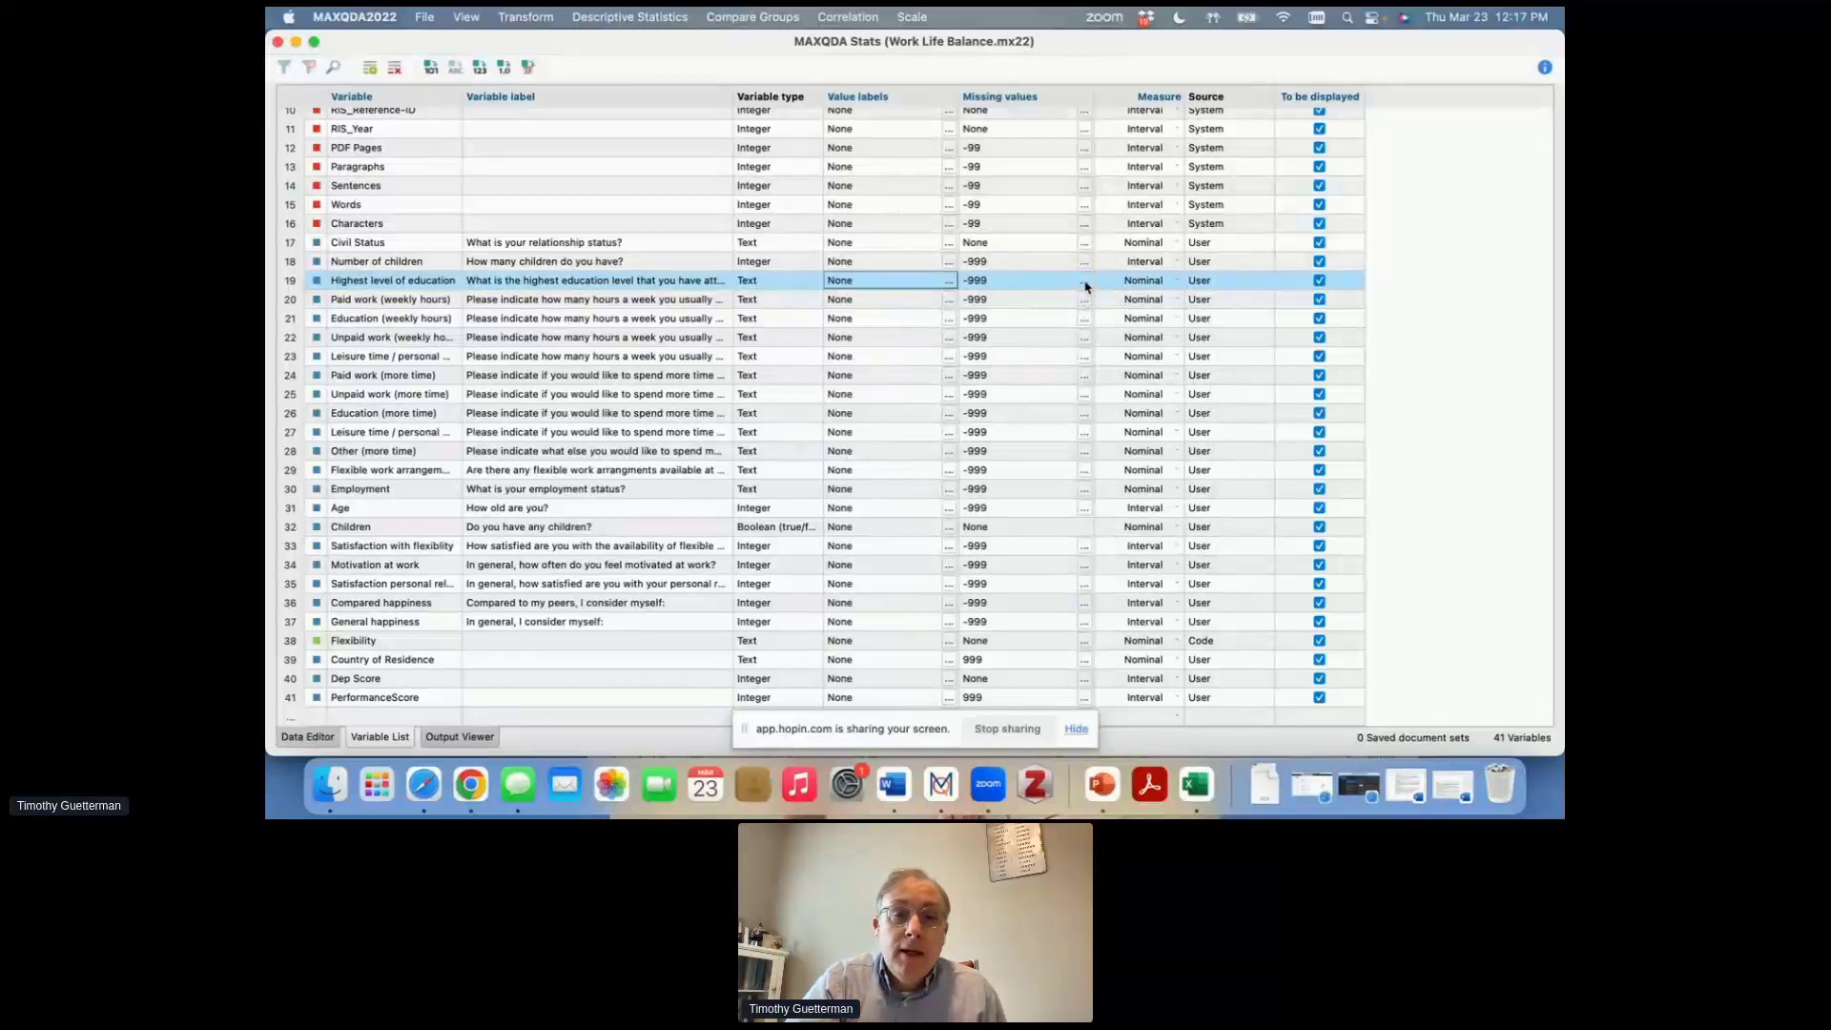
left_click(1084, 283)
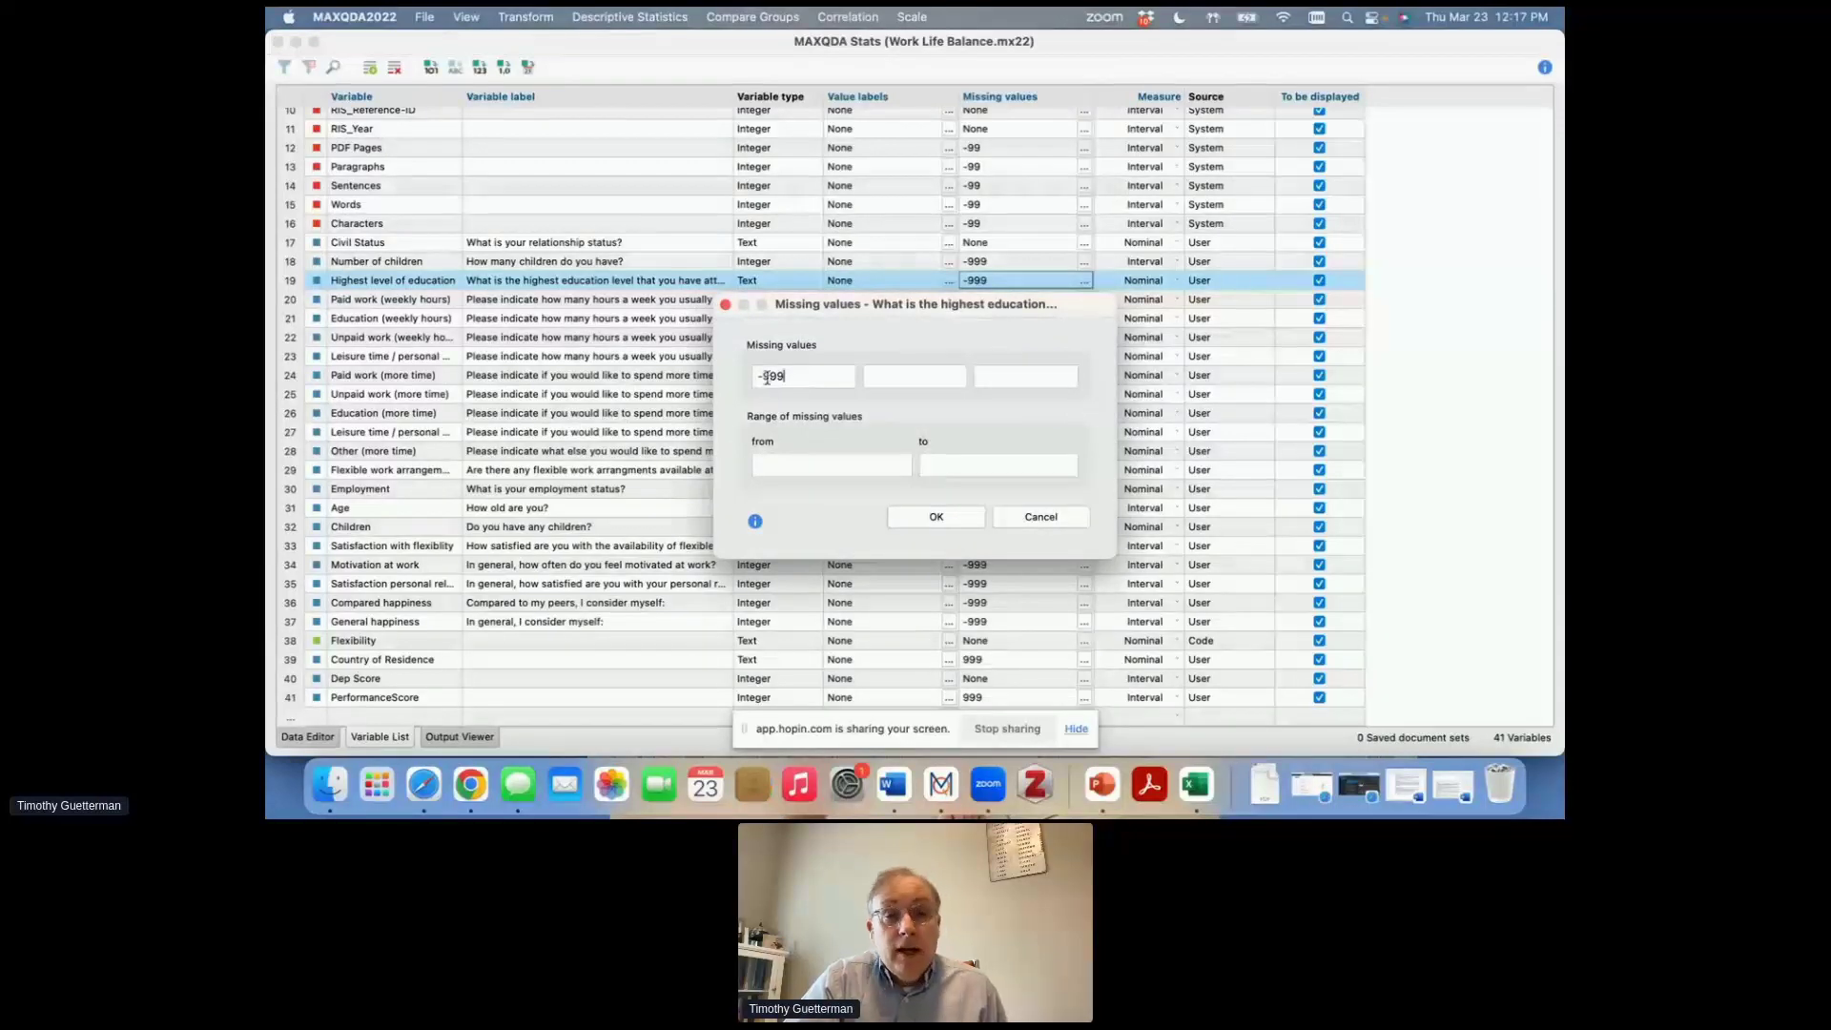
left_click(724, 306)
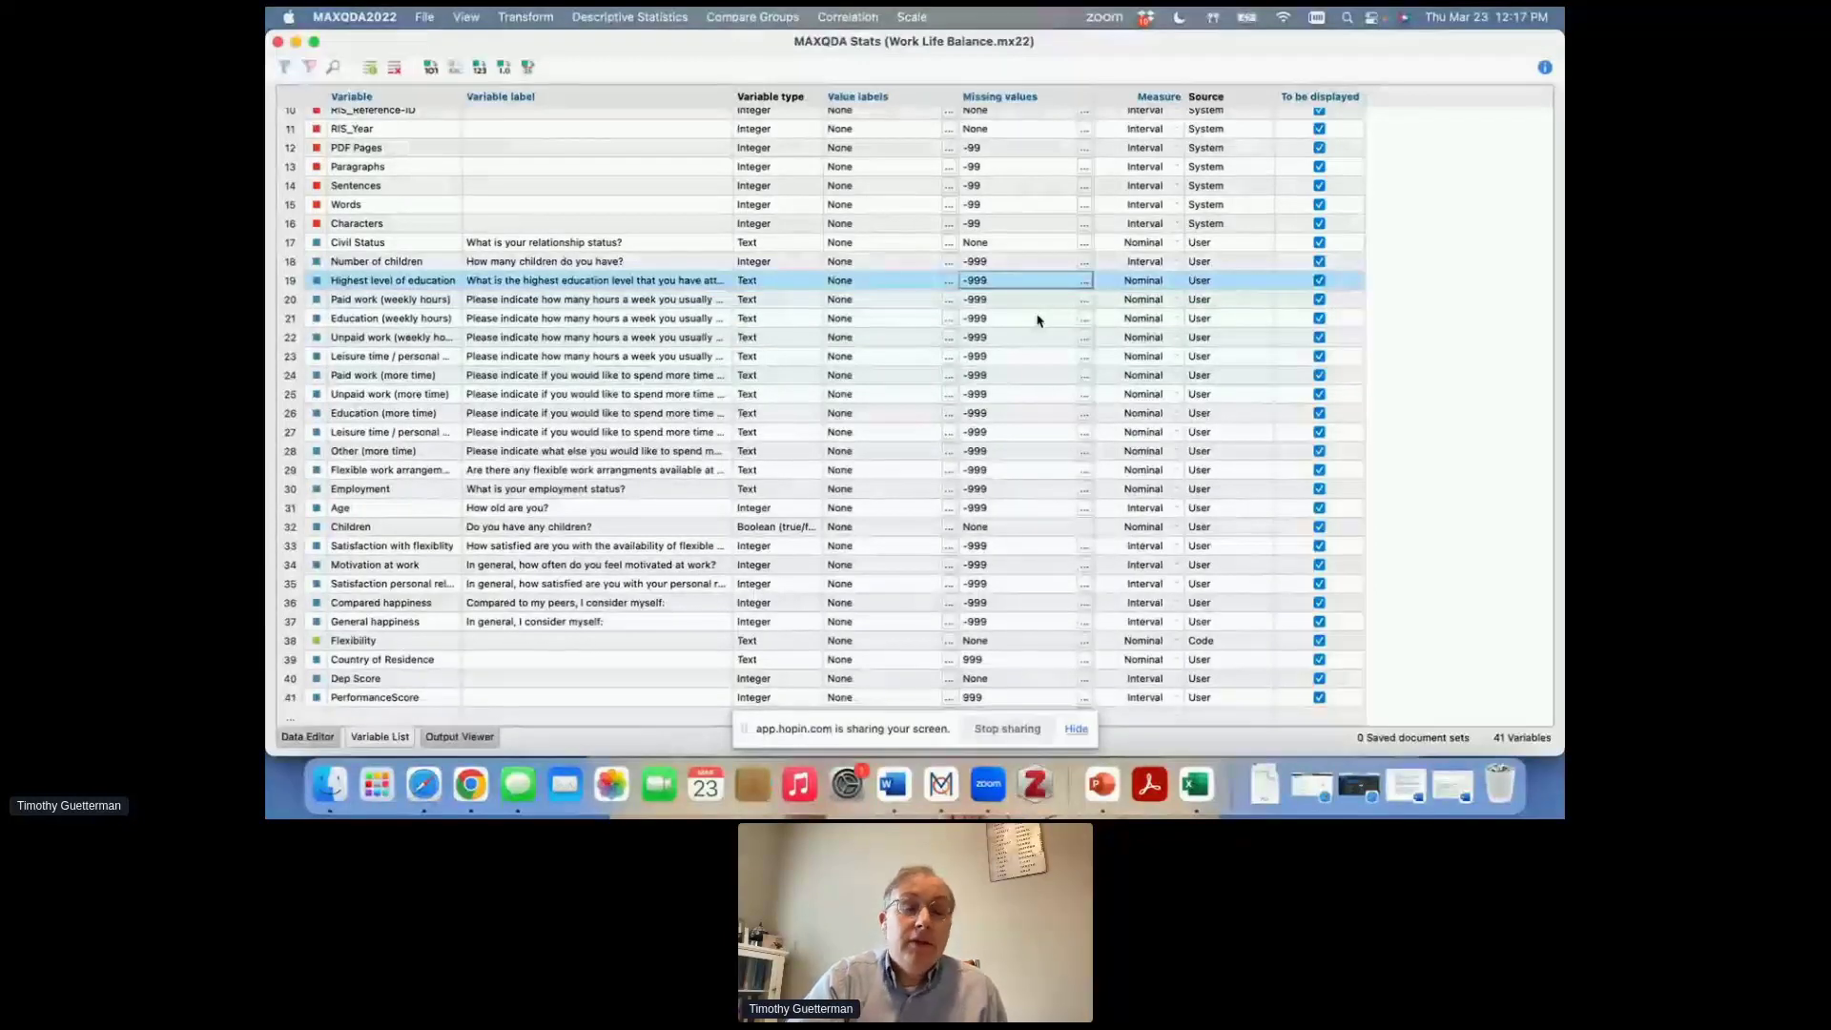
left_click(1173, 280)
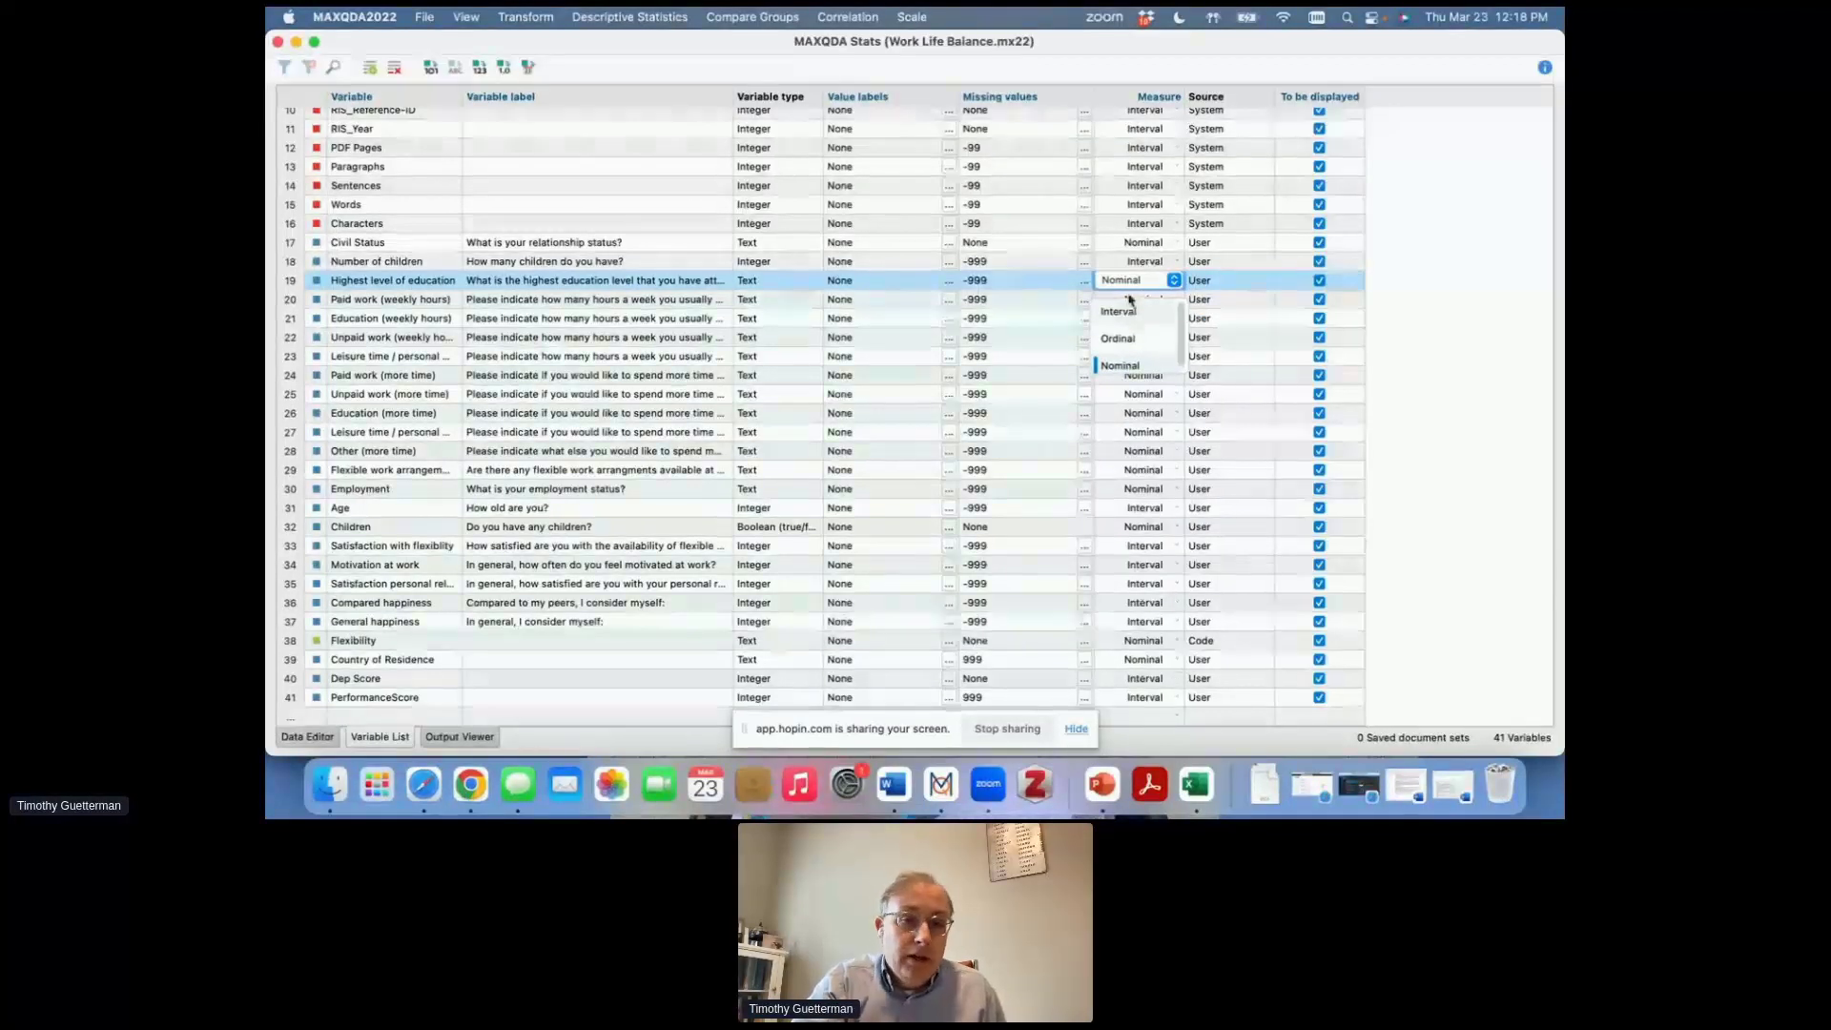
left_click(1186, 45)
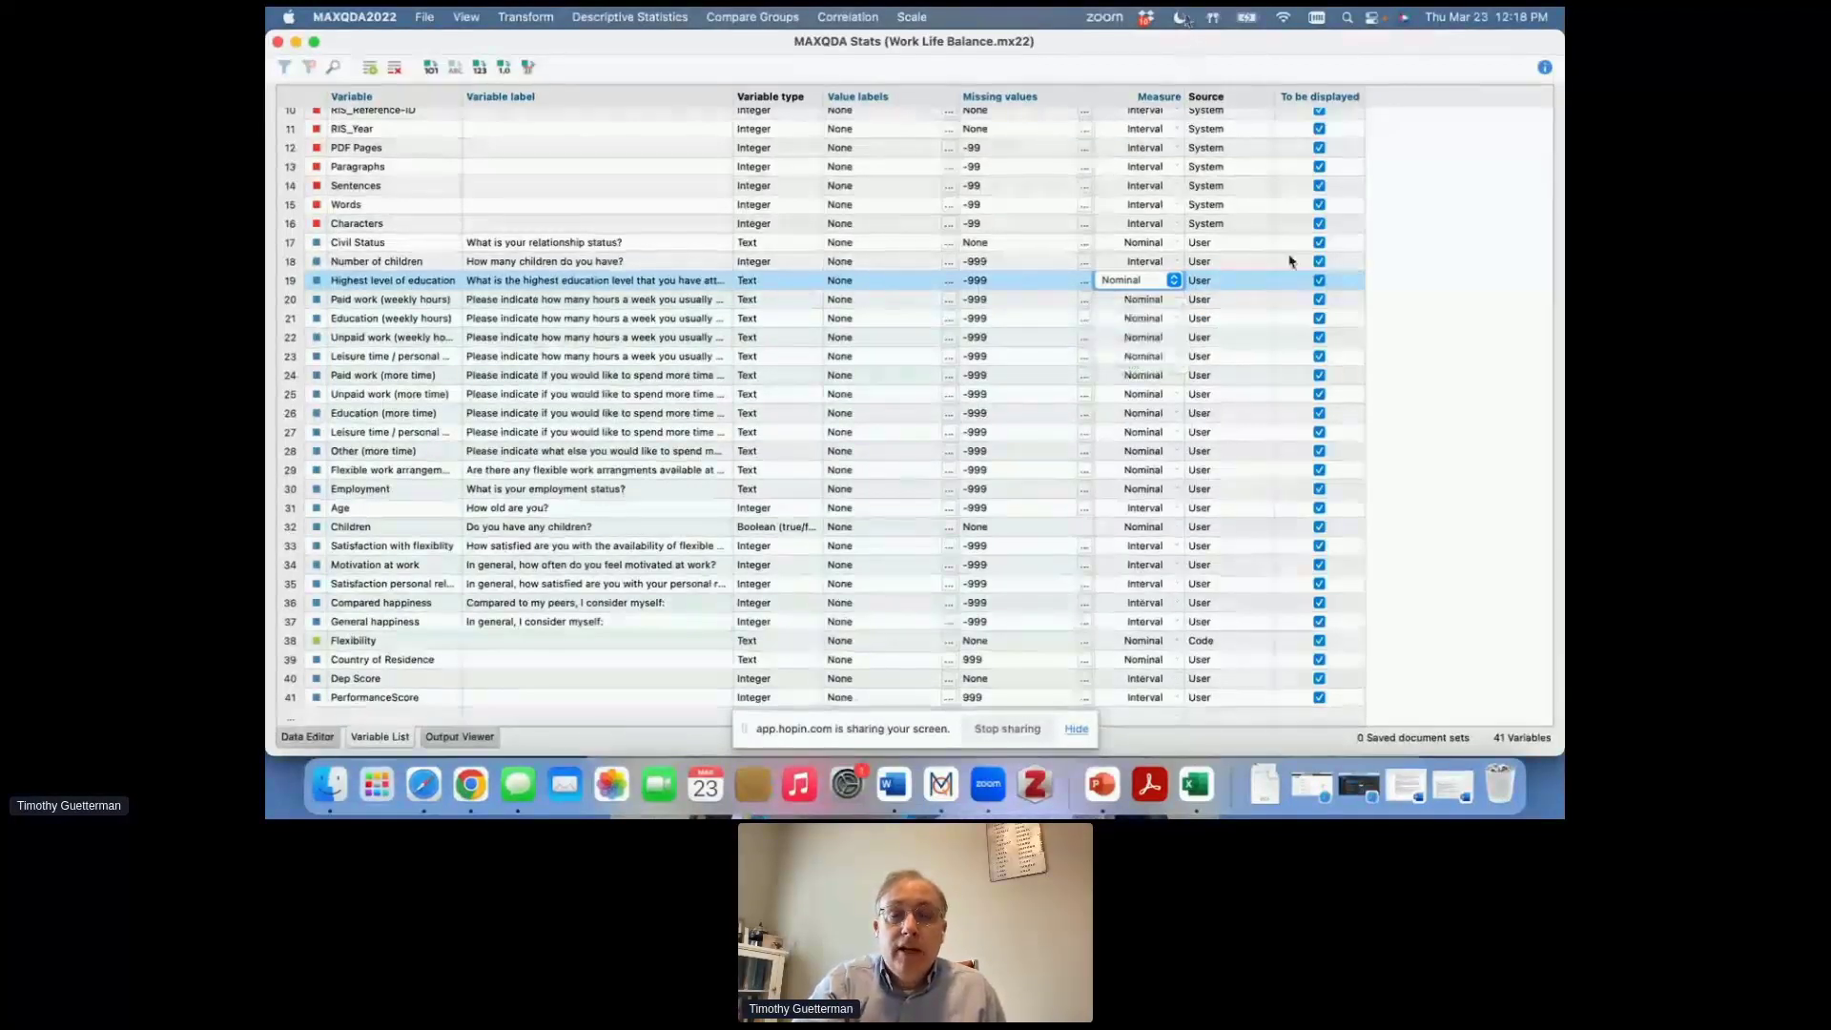
left_click(1250, 285)
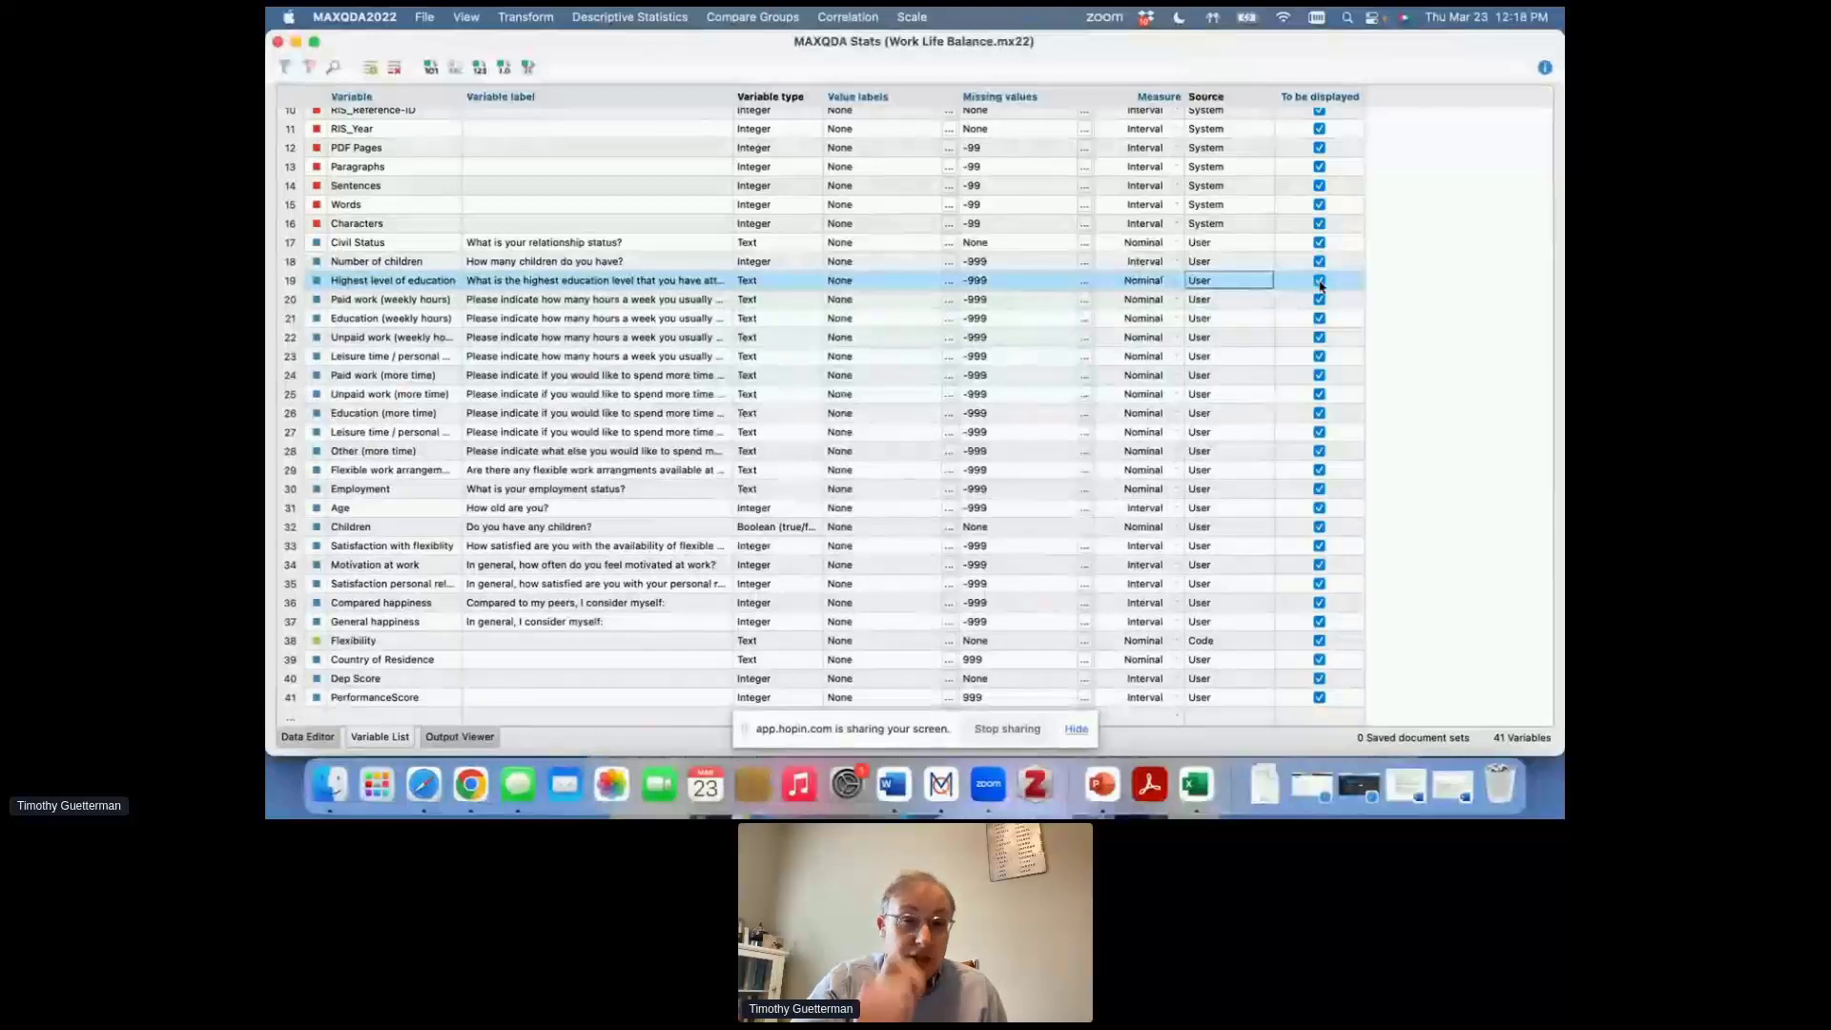
Check the end of the variable list, view the earlier results in the output viewer, and return to the data editor.
scroll(1287, 420, "up", 1)
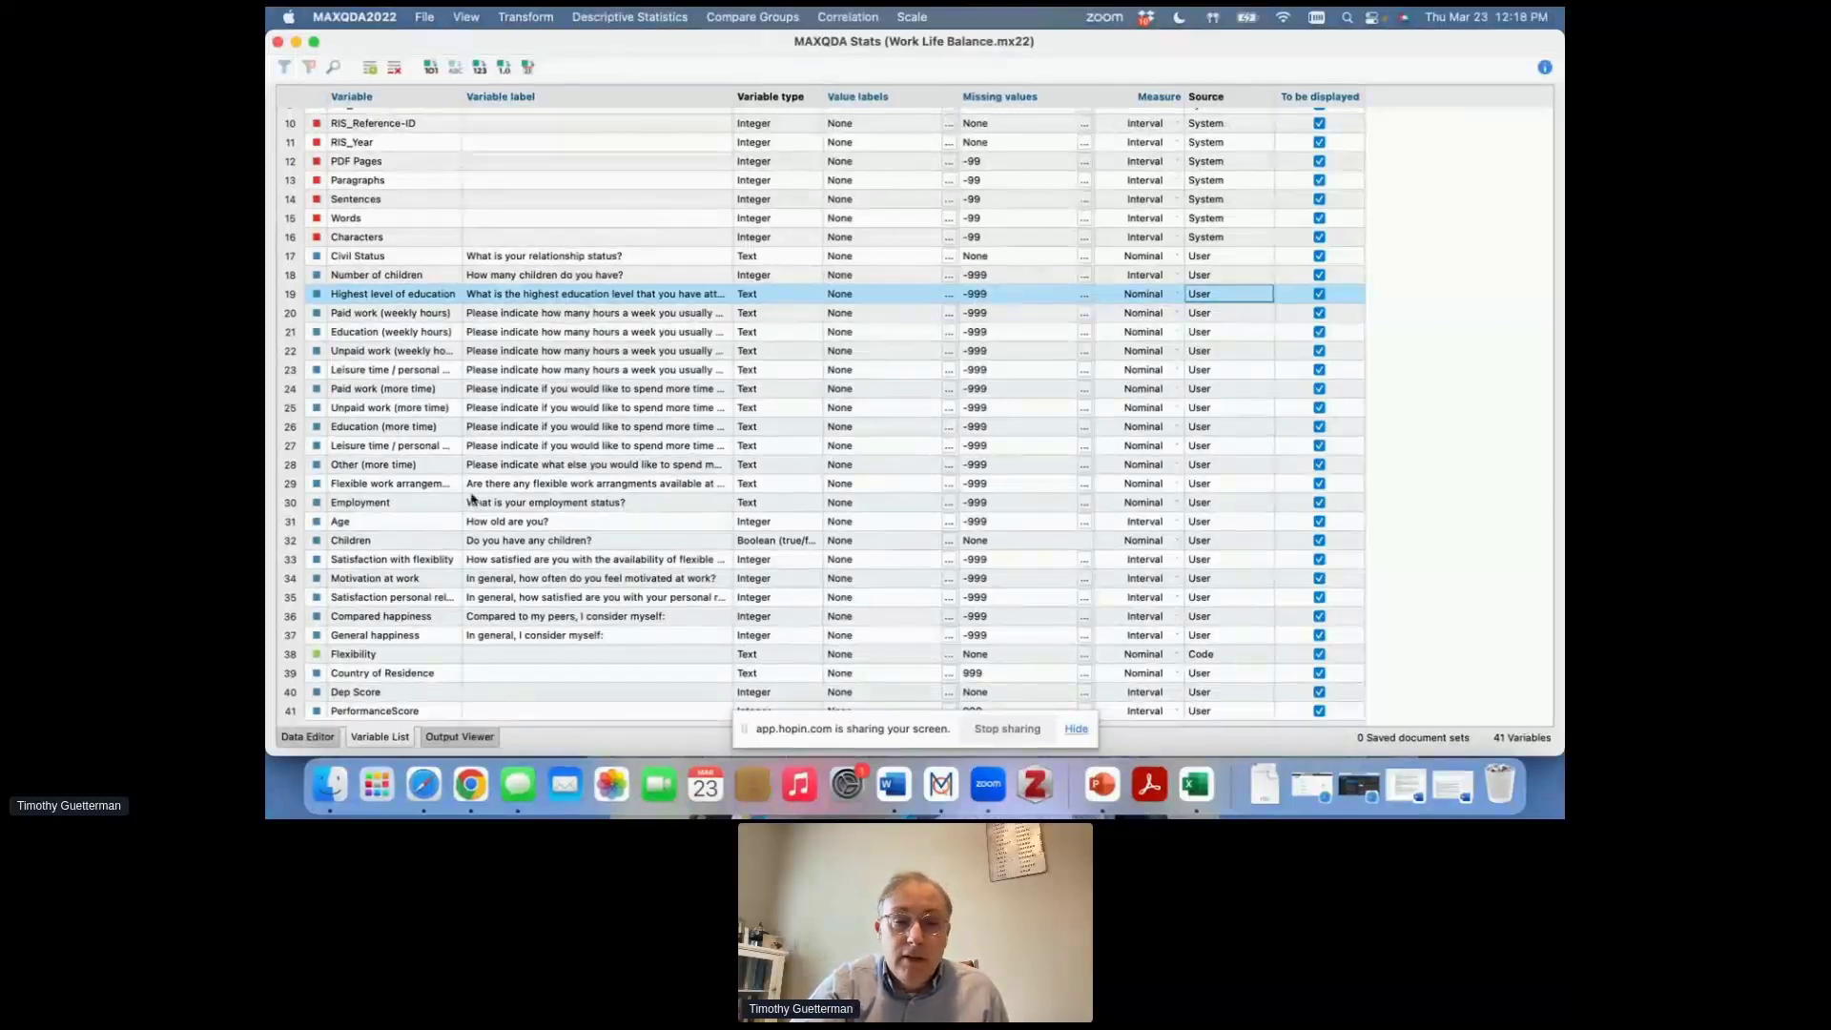
scroll(456, 668, "down", 1)
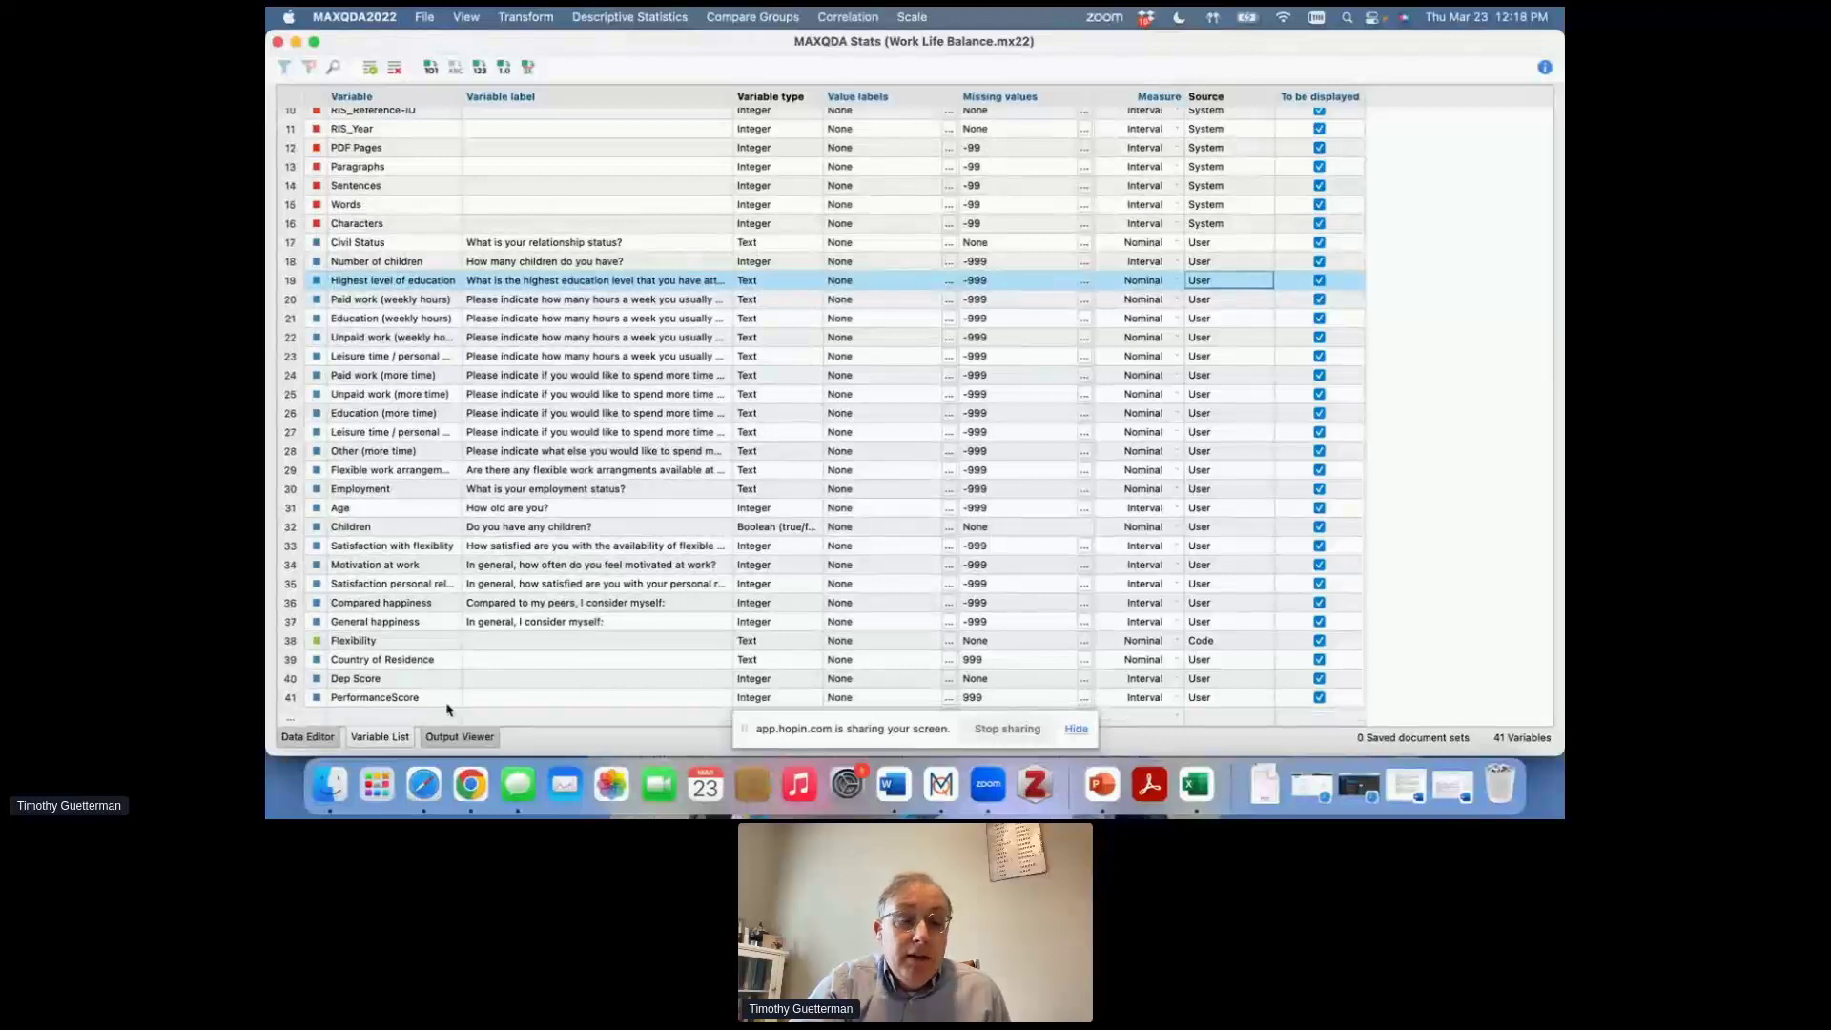
left_click(455, 738)
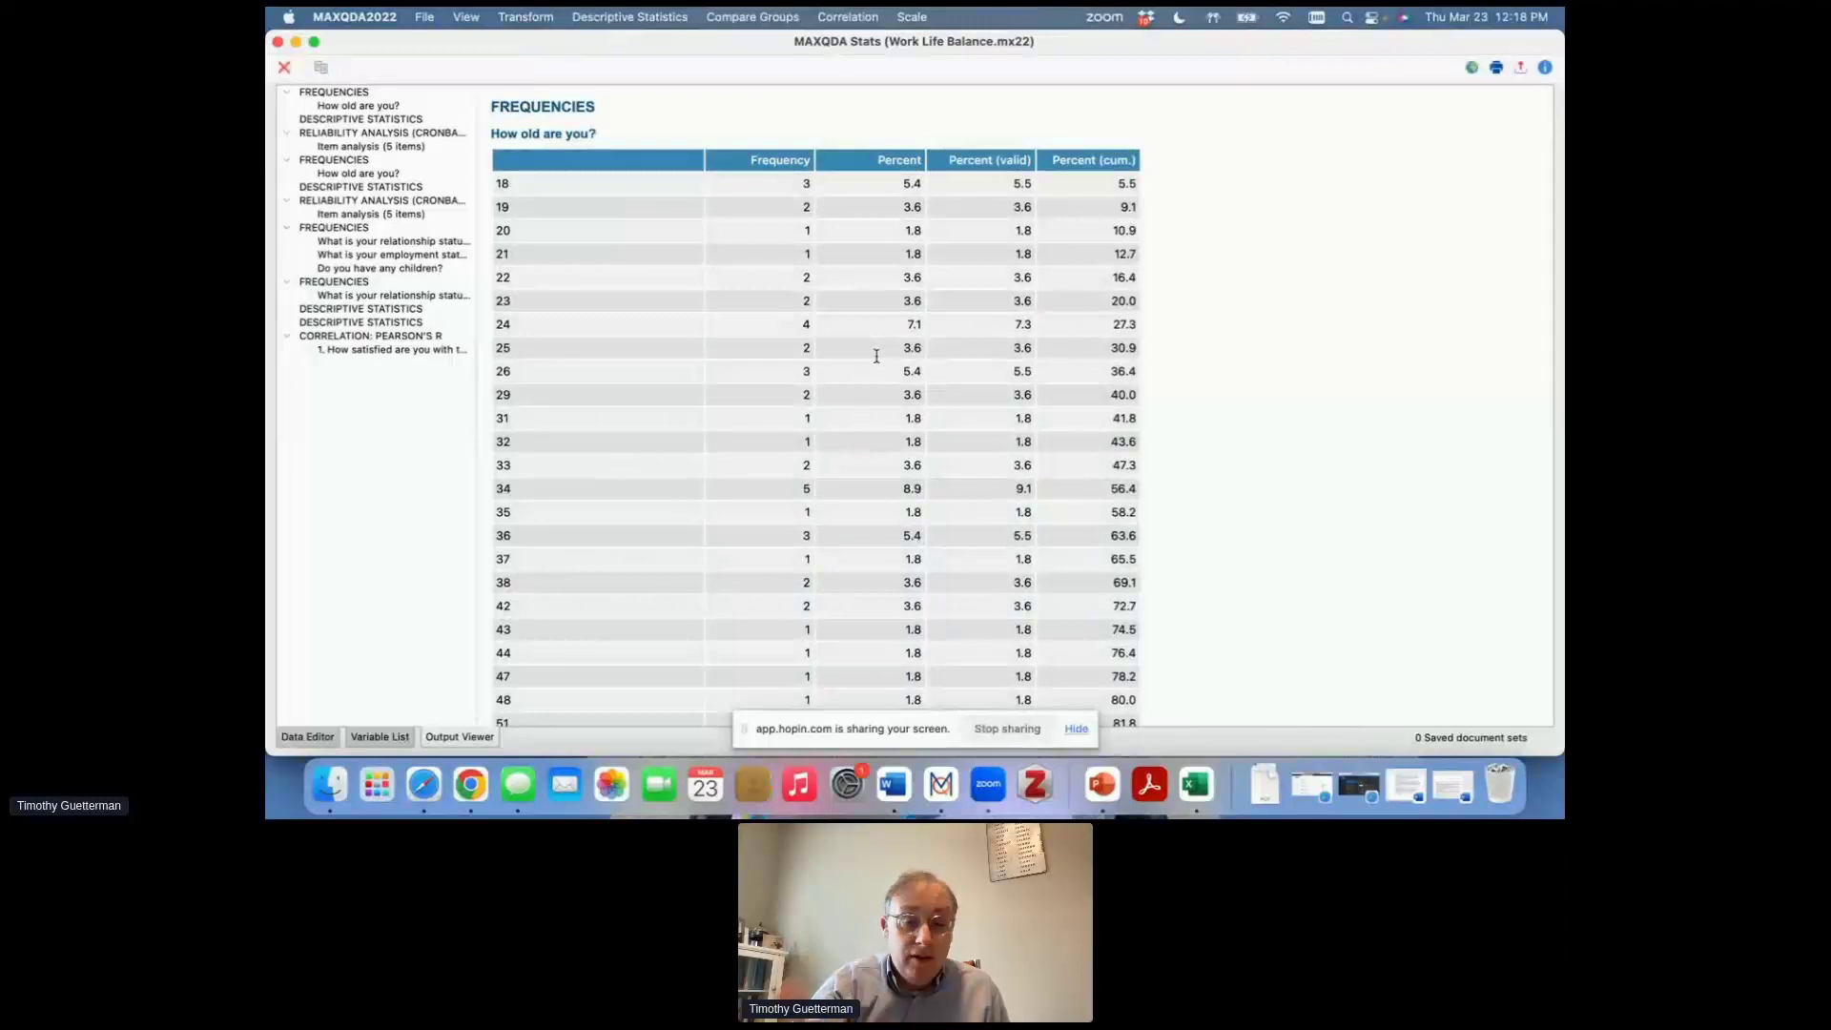
left_click(305, 737)
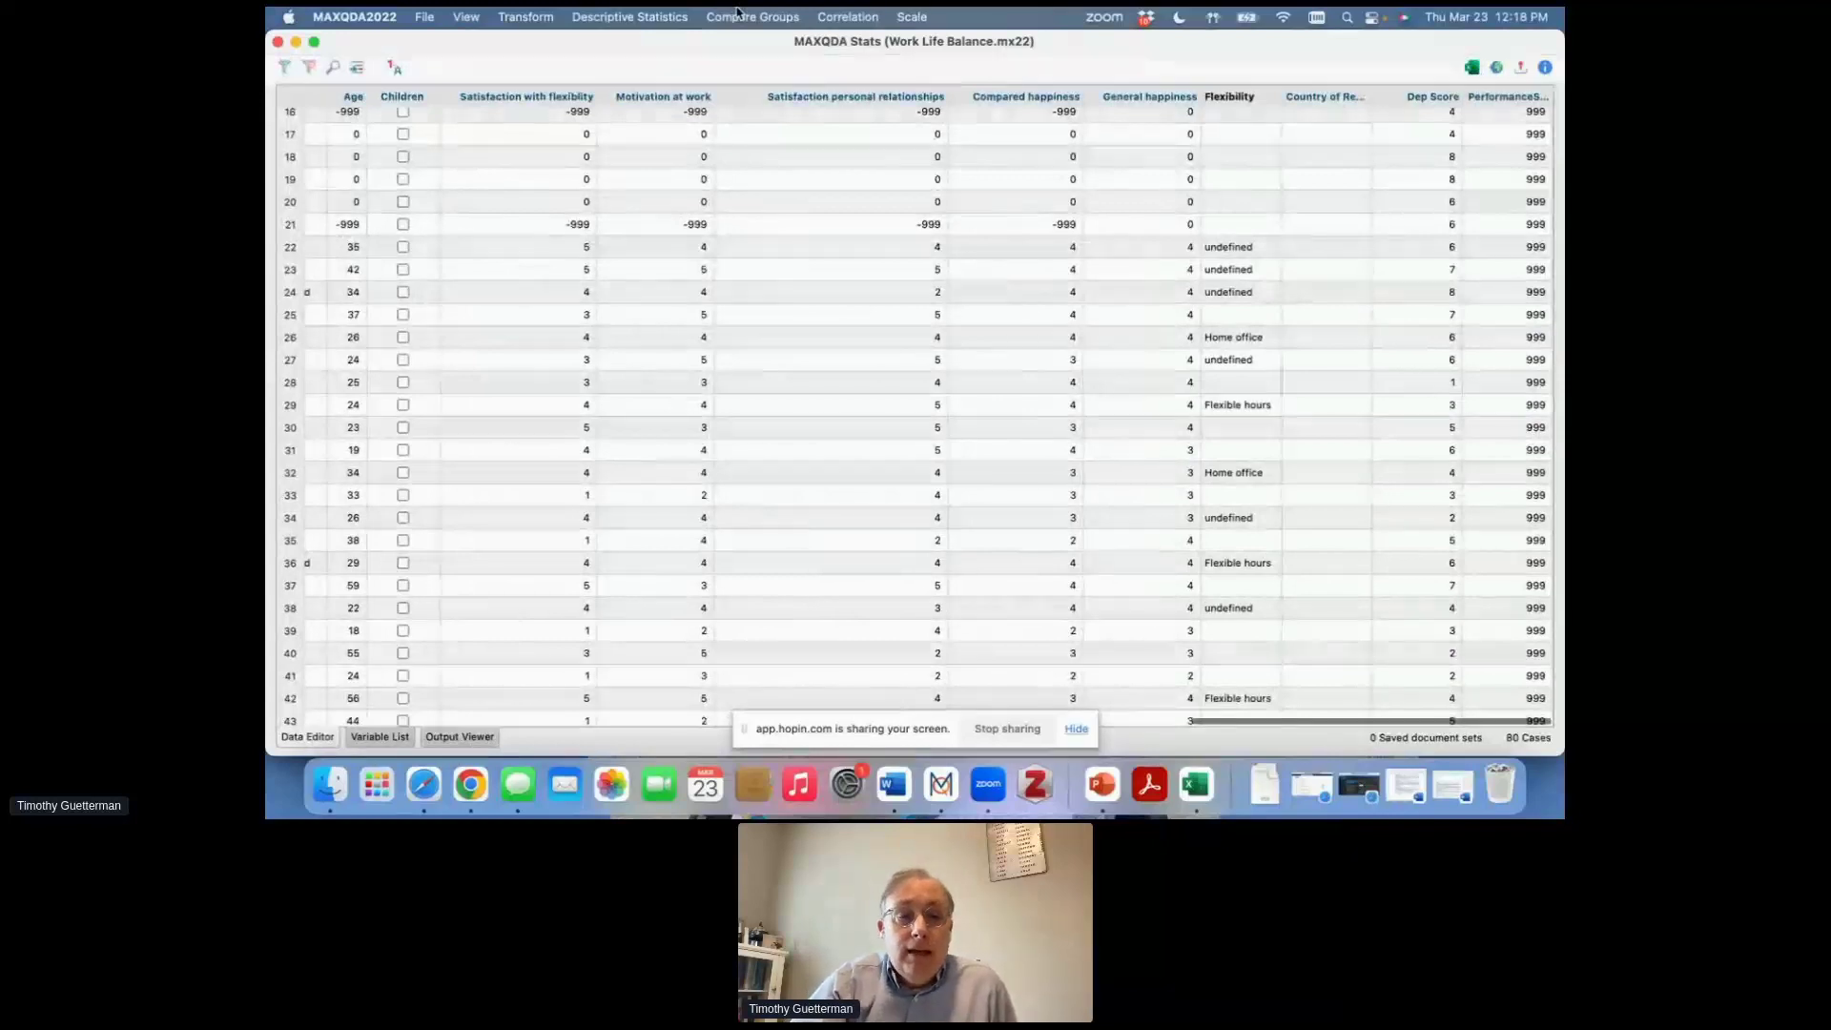
Start Descriptive Statistics and add the five variables from "How satisfied are you with the availability..." through "In general, I consider myself:" to the analysis.
left_click(543, 13)
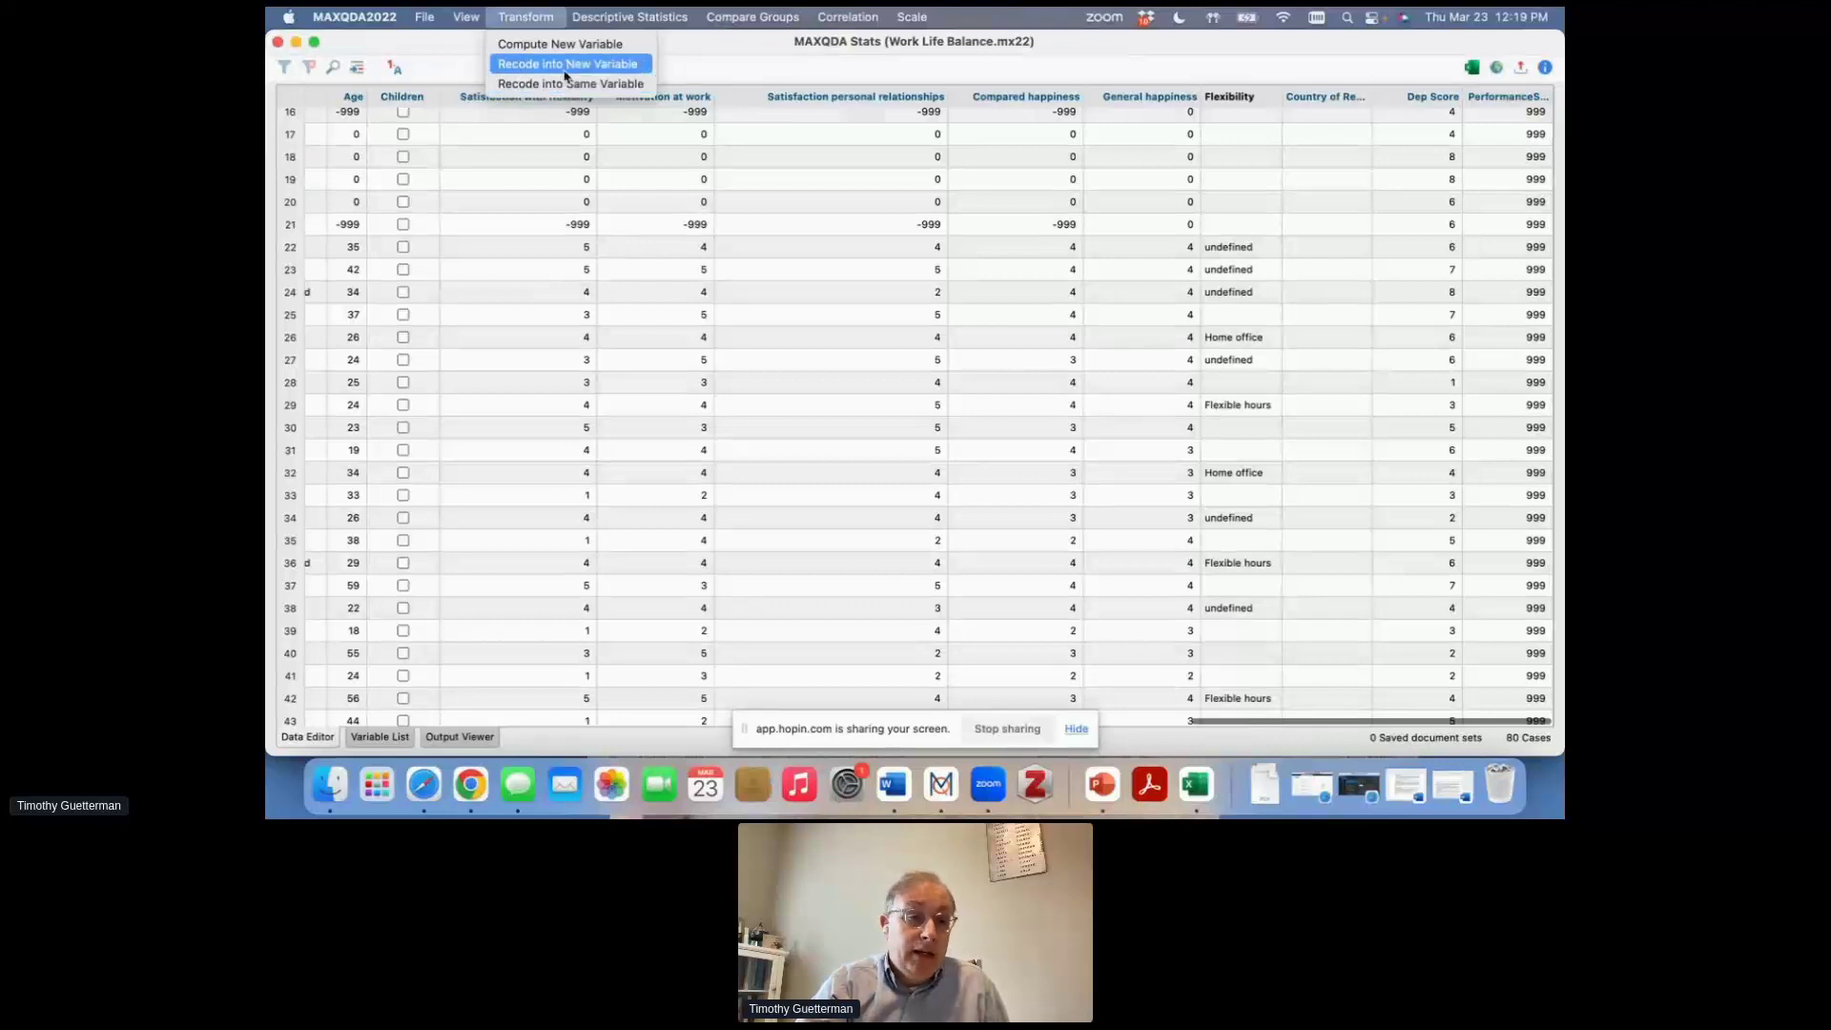
mouse_move(622, 16)
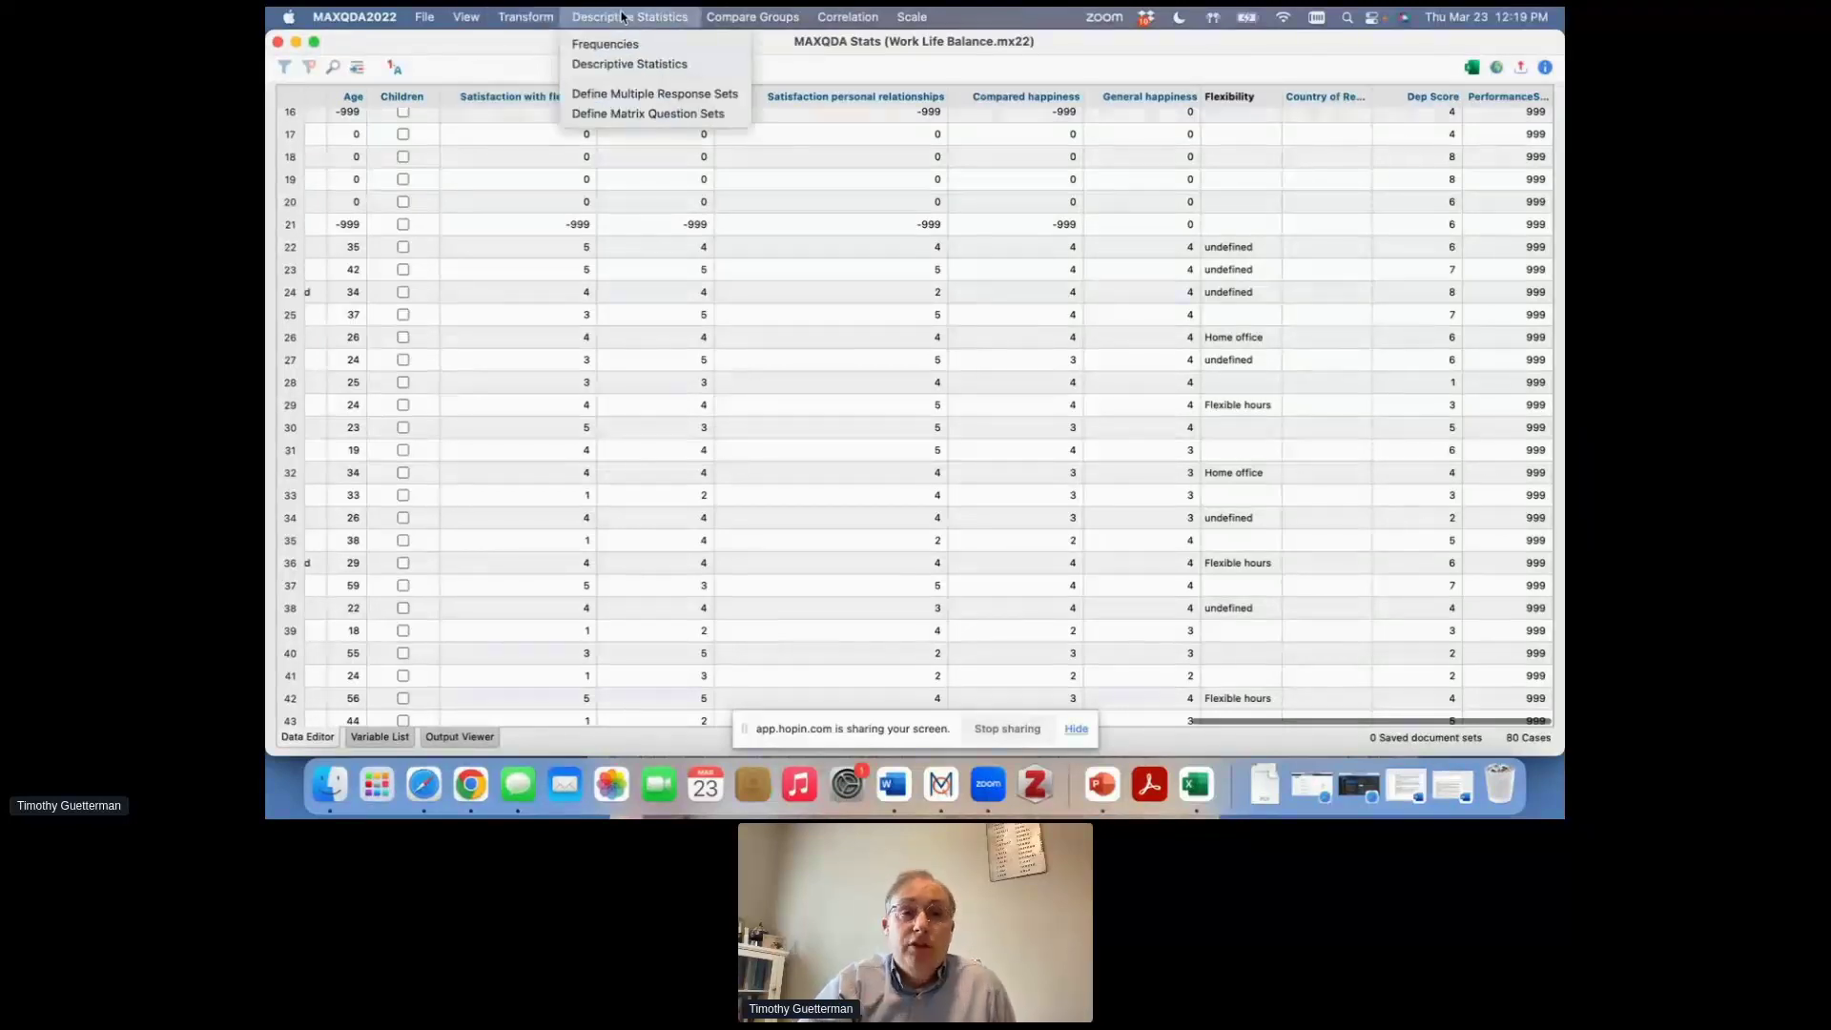
left_click(637, 63)
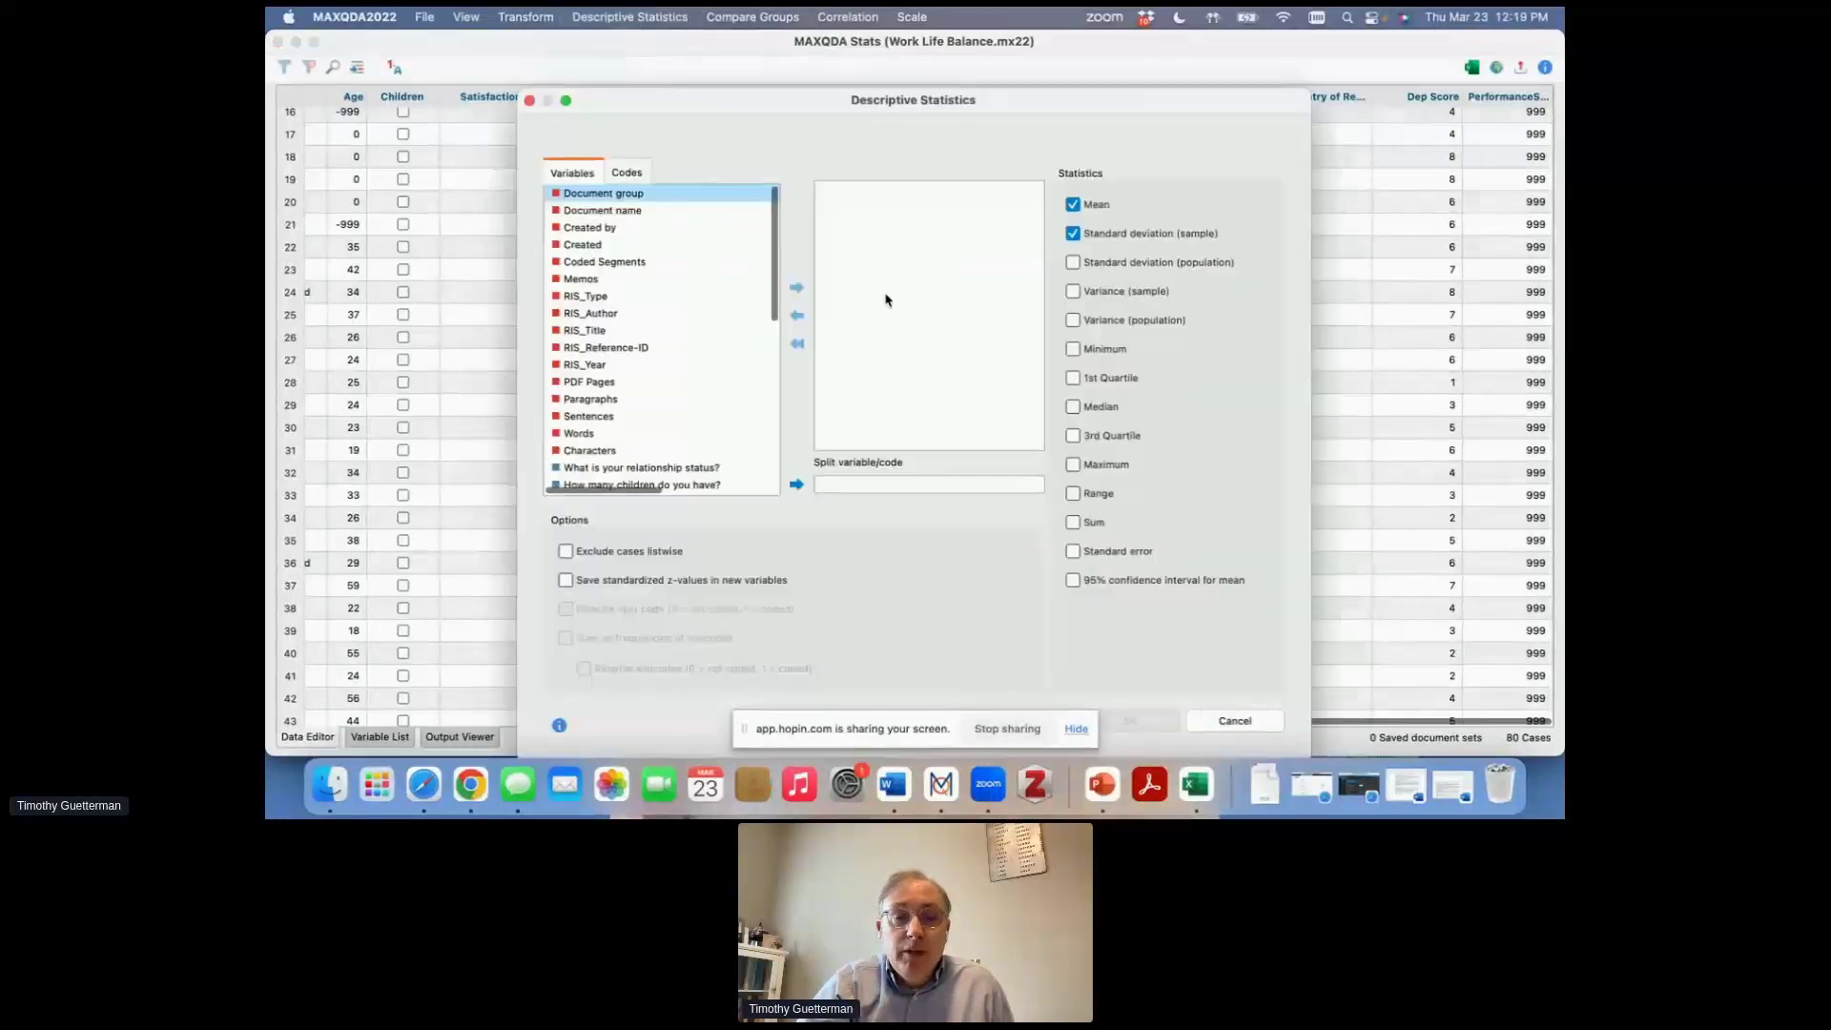
scroll(720, 439, "down", 3)
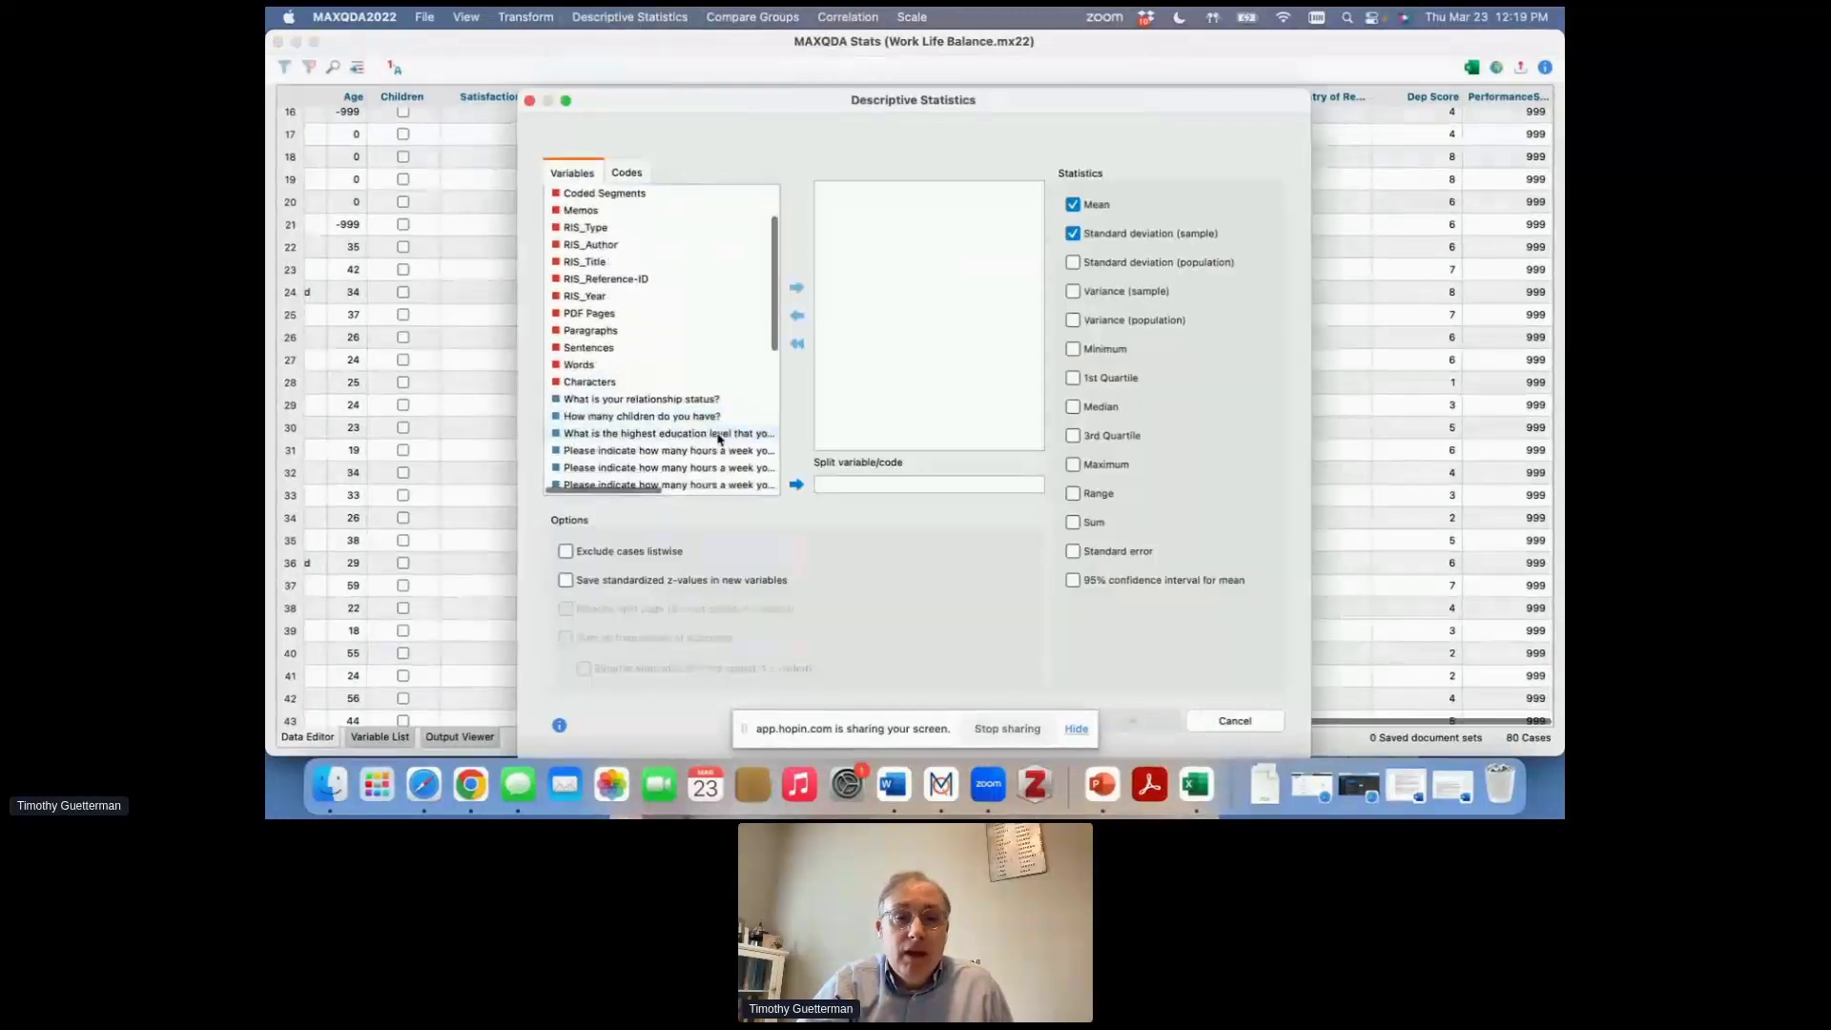
scroll(720, 439, "down", 3)
scroll(720, 439, "down", 3)
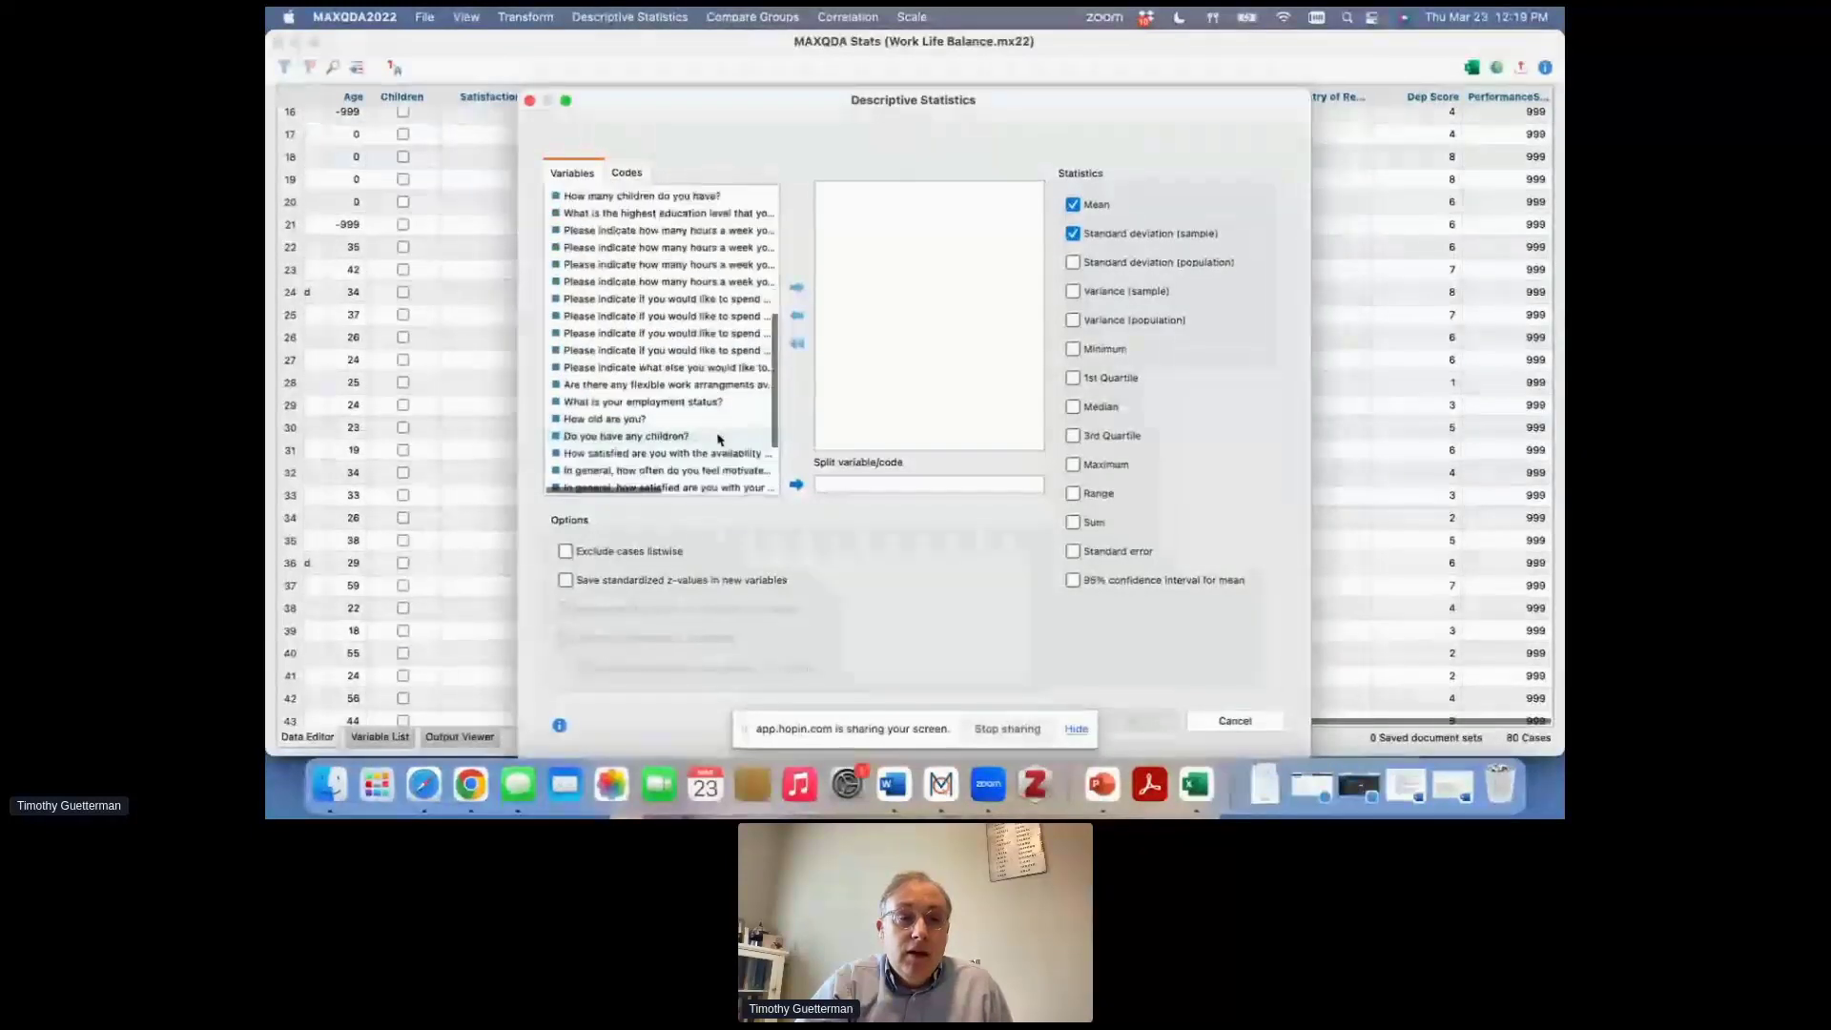
scroll(720, 439, "down", 3)
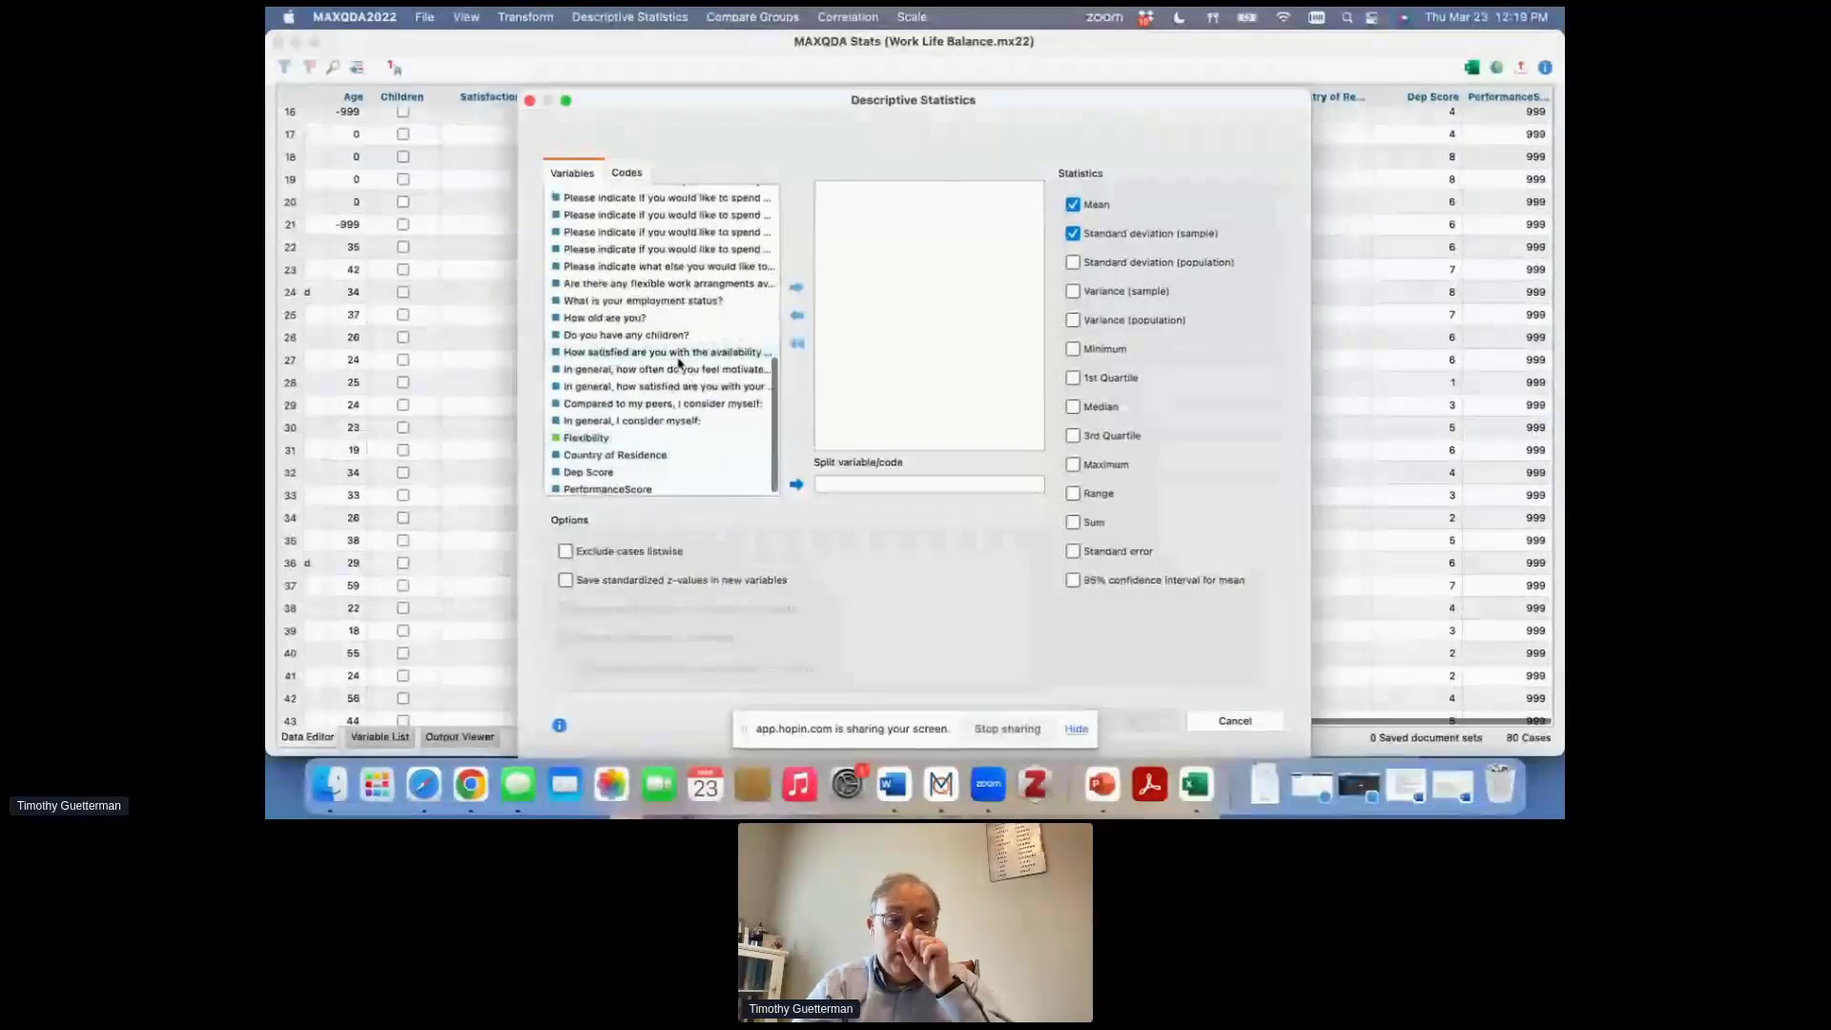
left_click(678, 355)
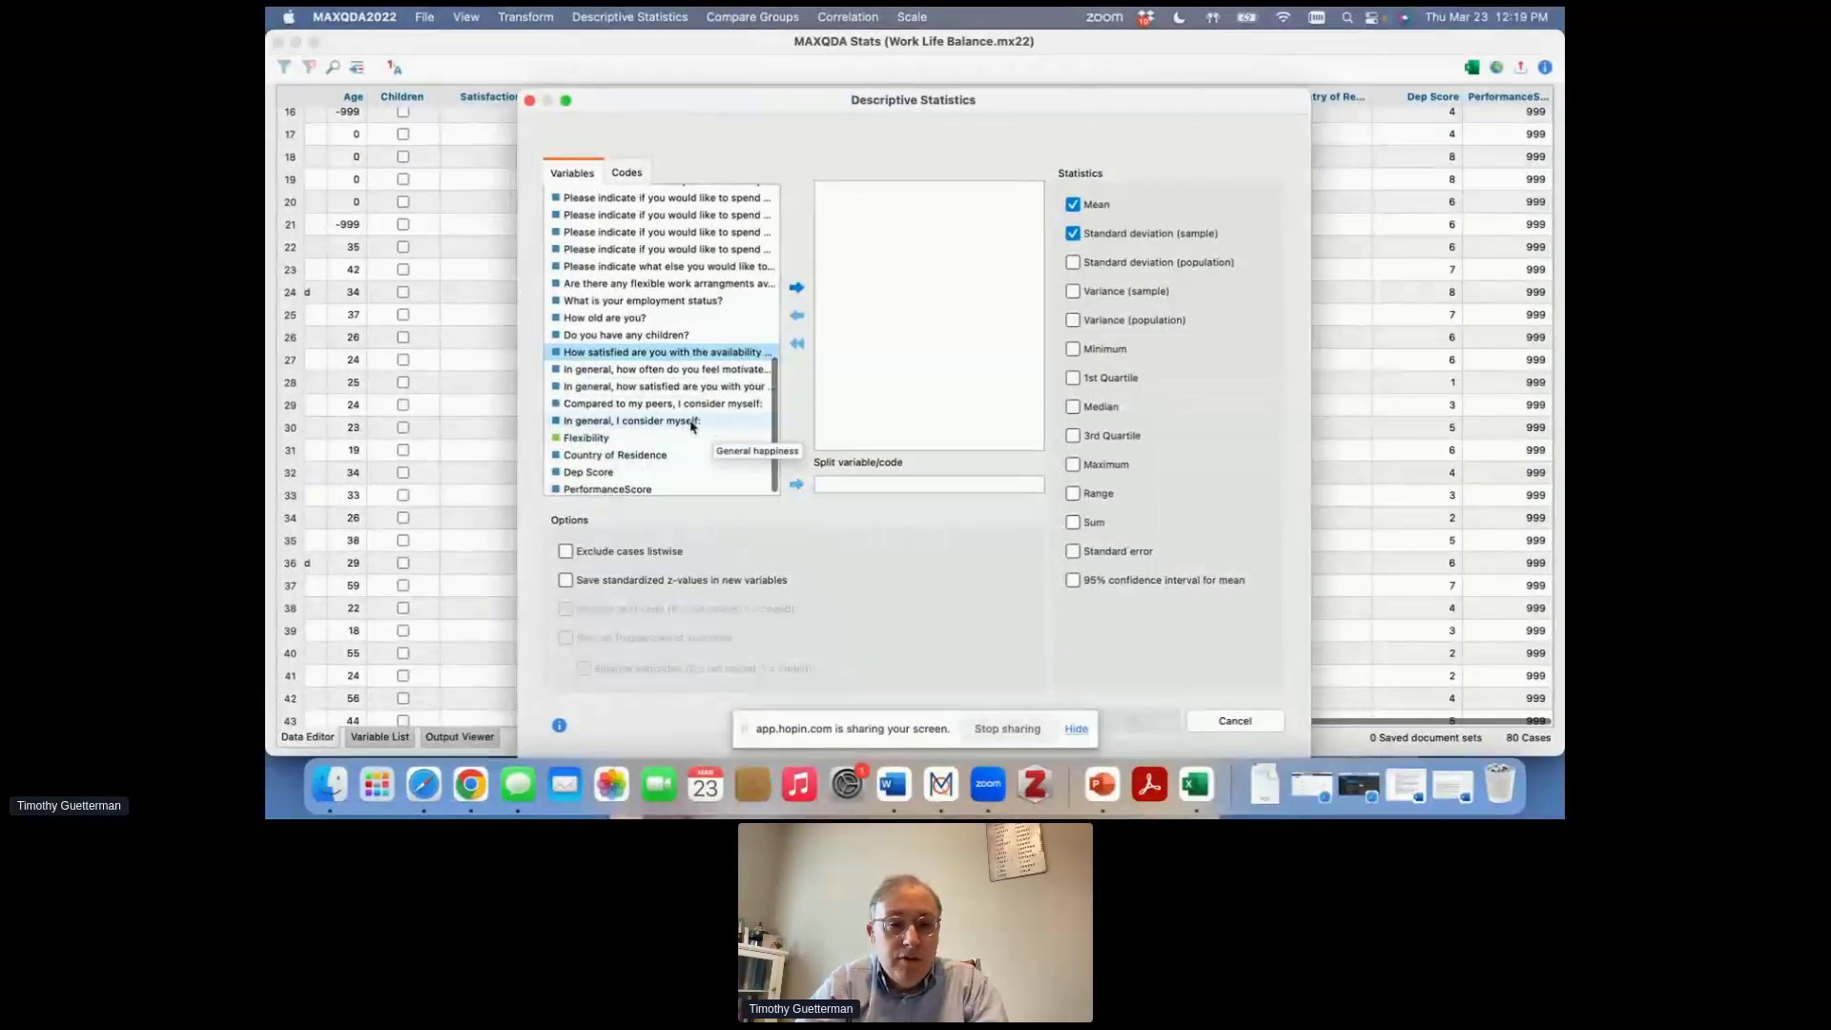
left_click(620, 421, "shift")
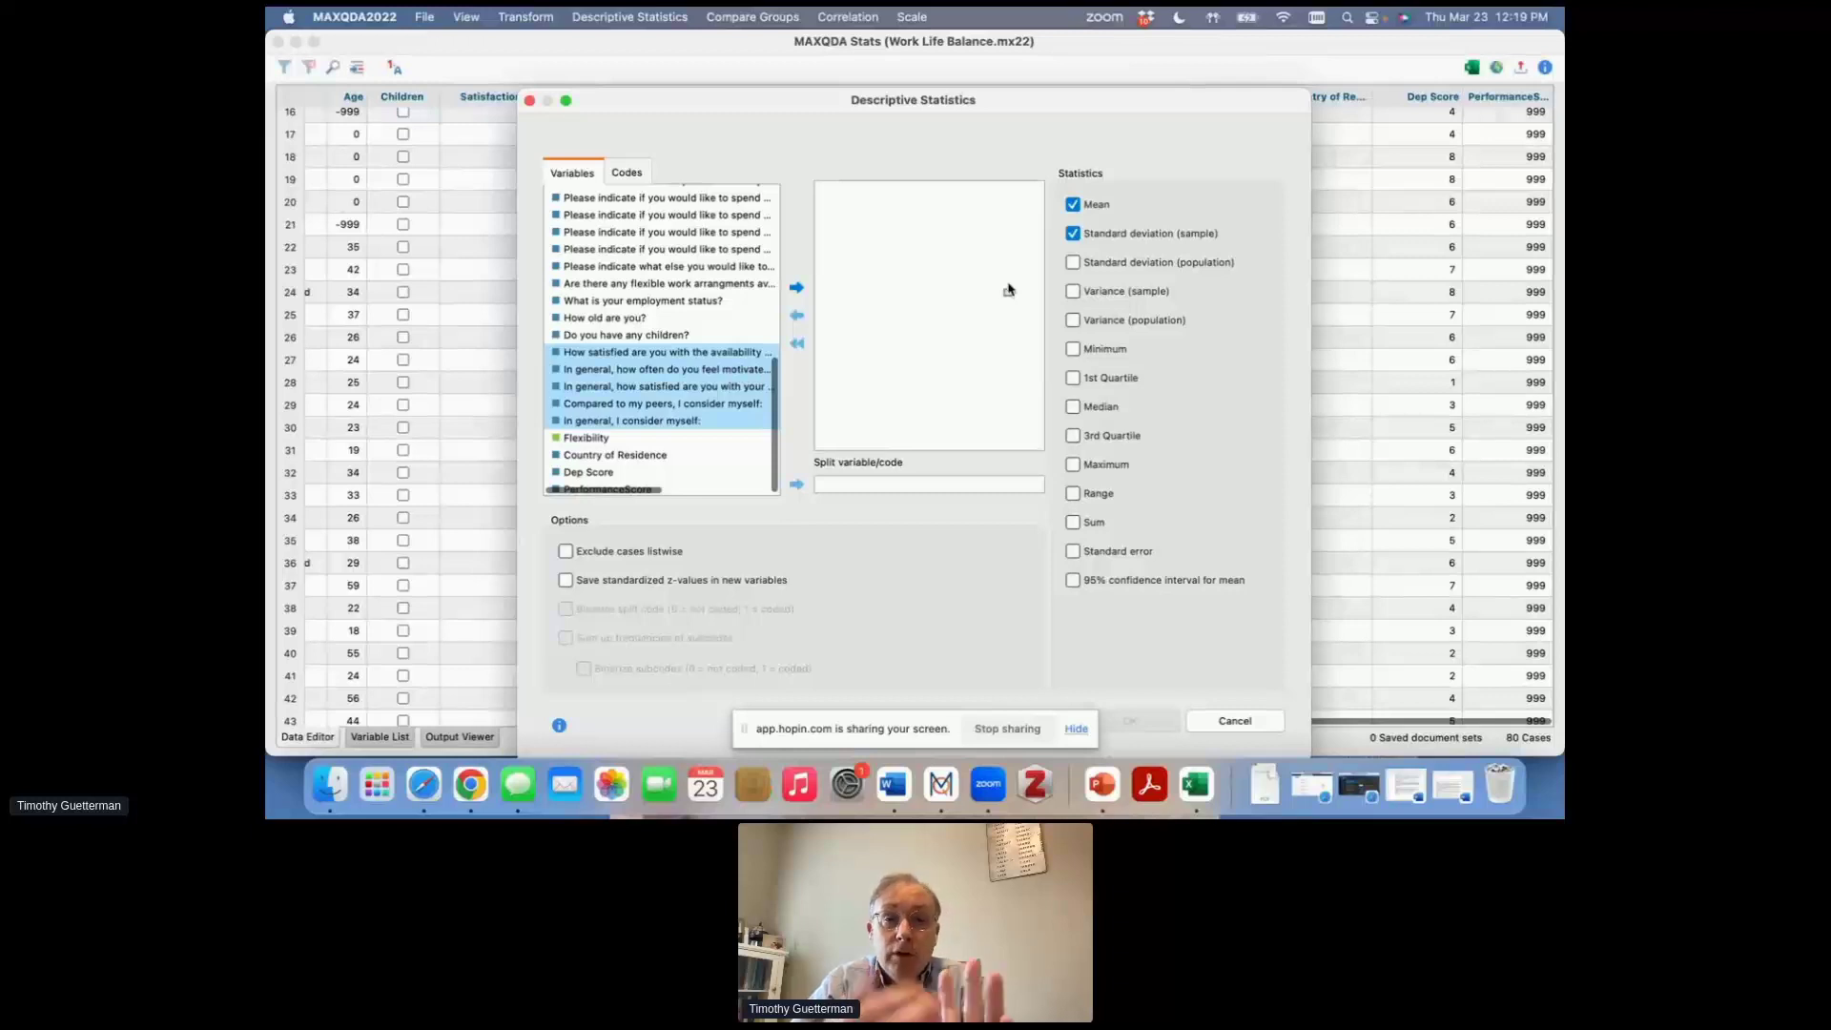
left_click_drag(1008, 286, 846, 330)
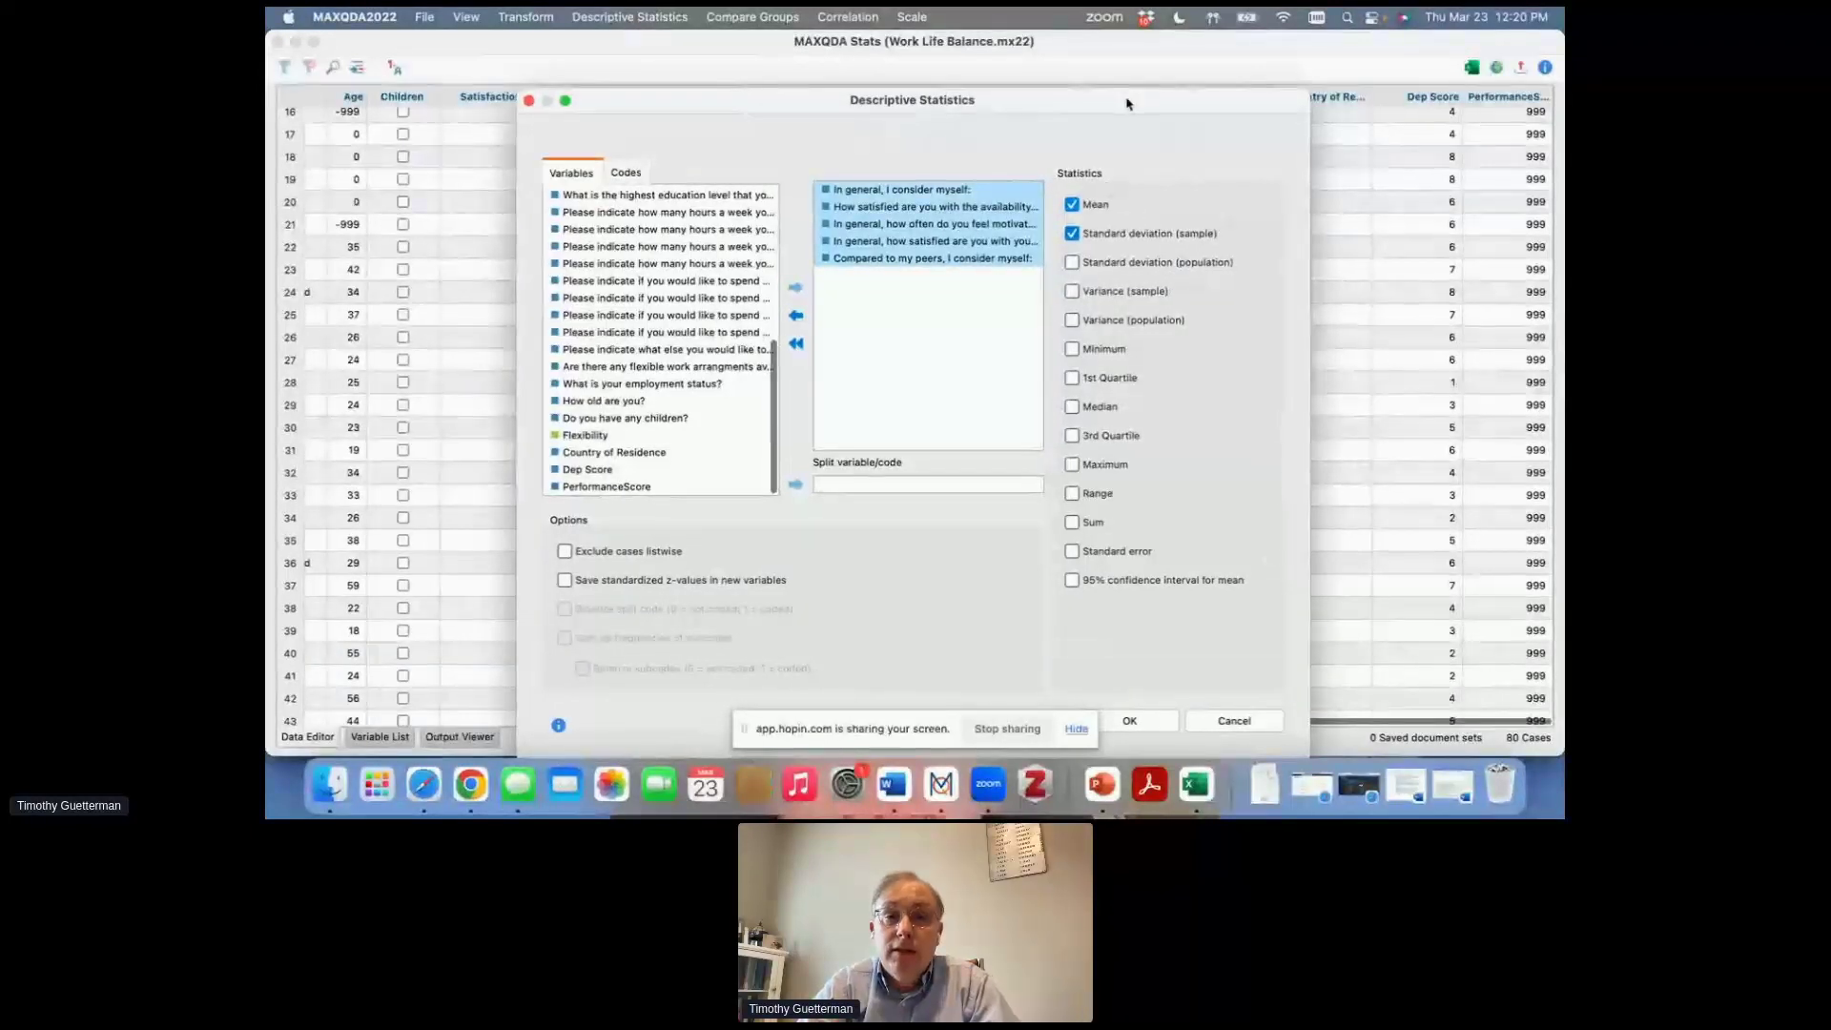
Add Minimum, Maximum and 95% confidence interval for mean to the requested statistics, and run the analysis.
left_click_drag(1127, 103, 1134, 69)
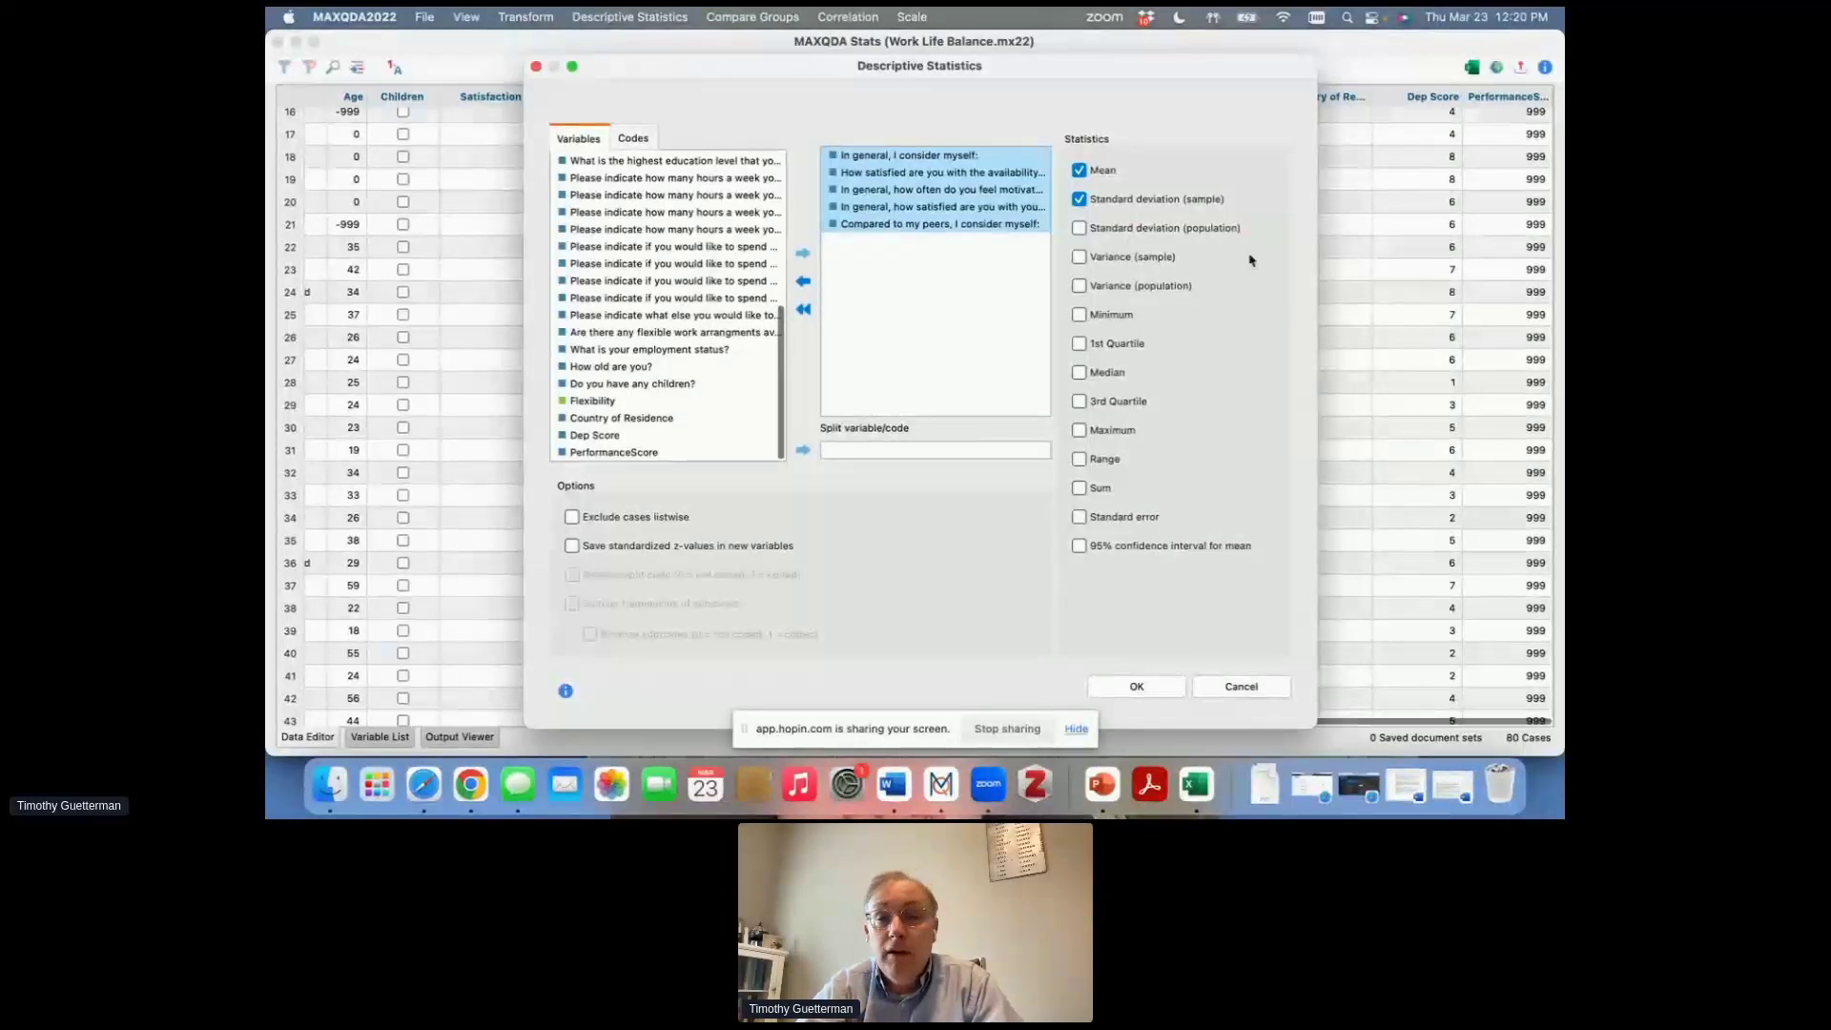
left_click(1079, 315)
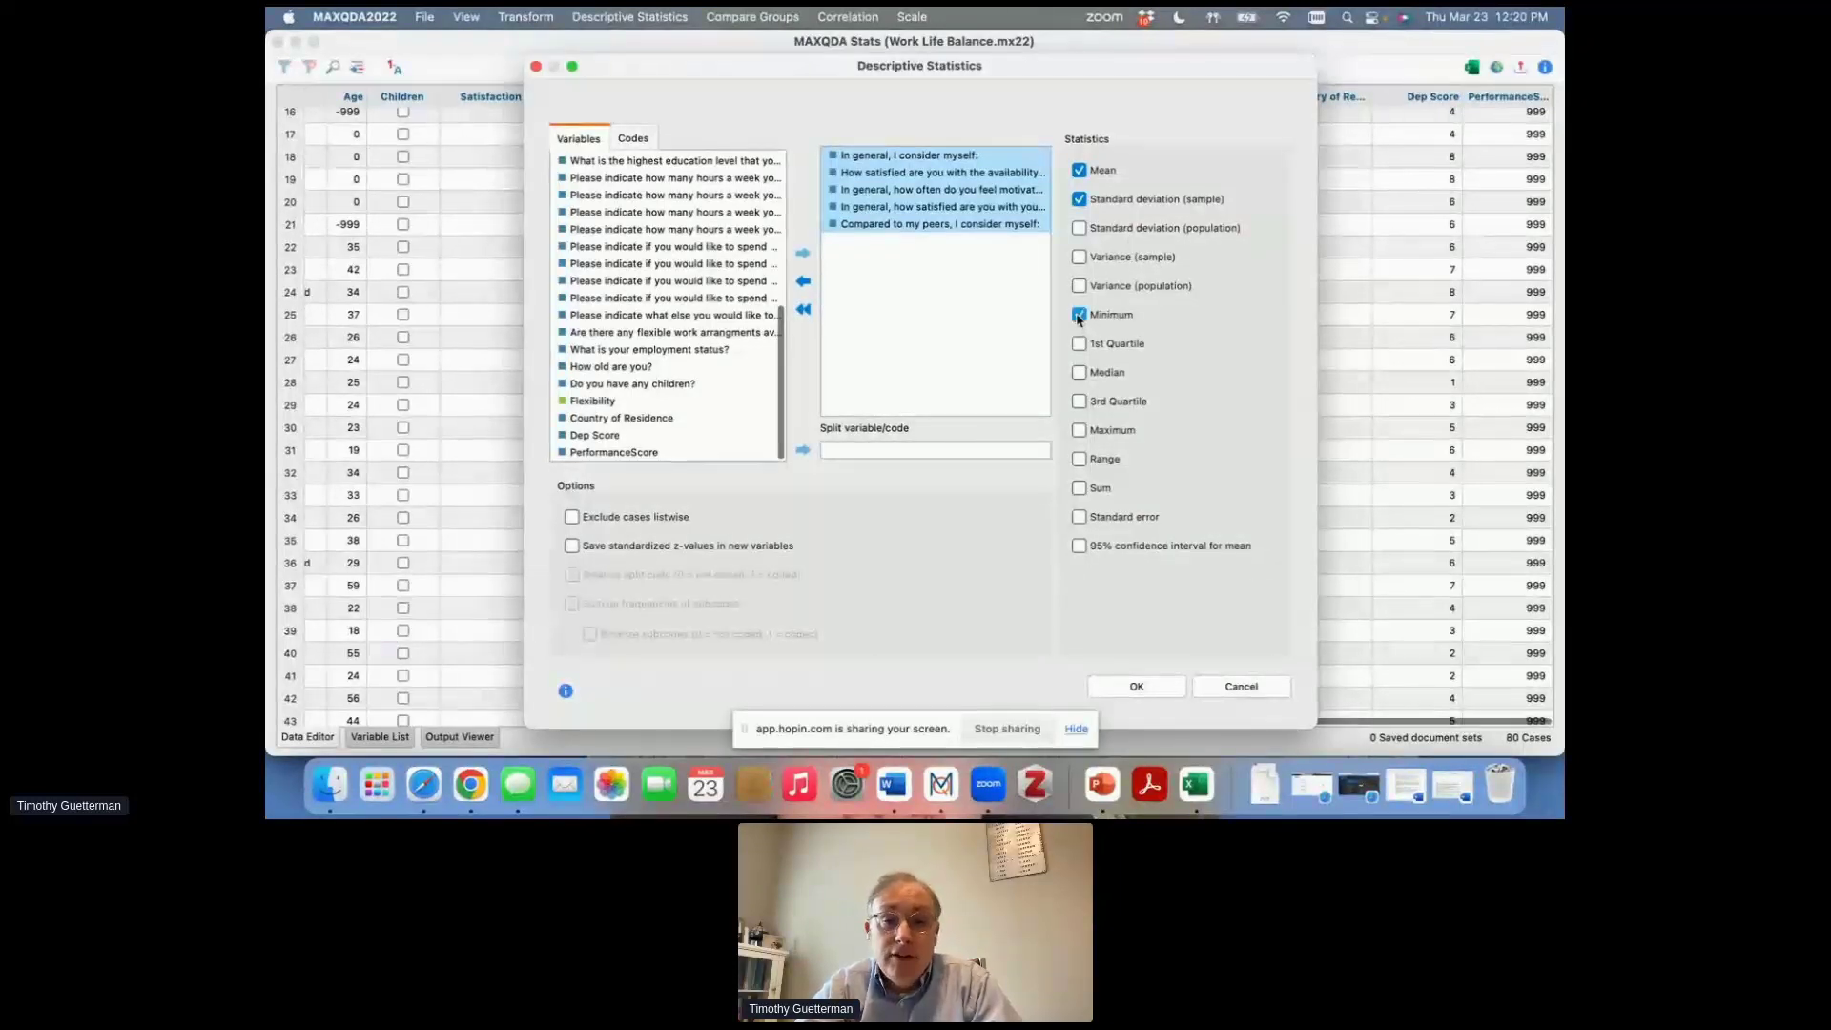
left_click(1079, 431)
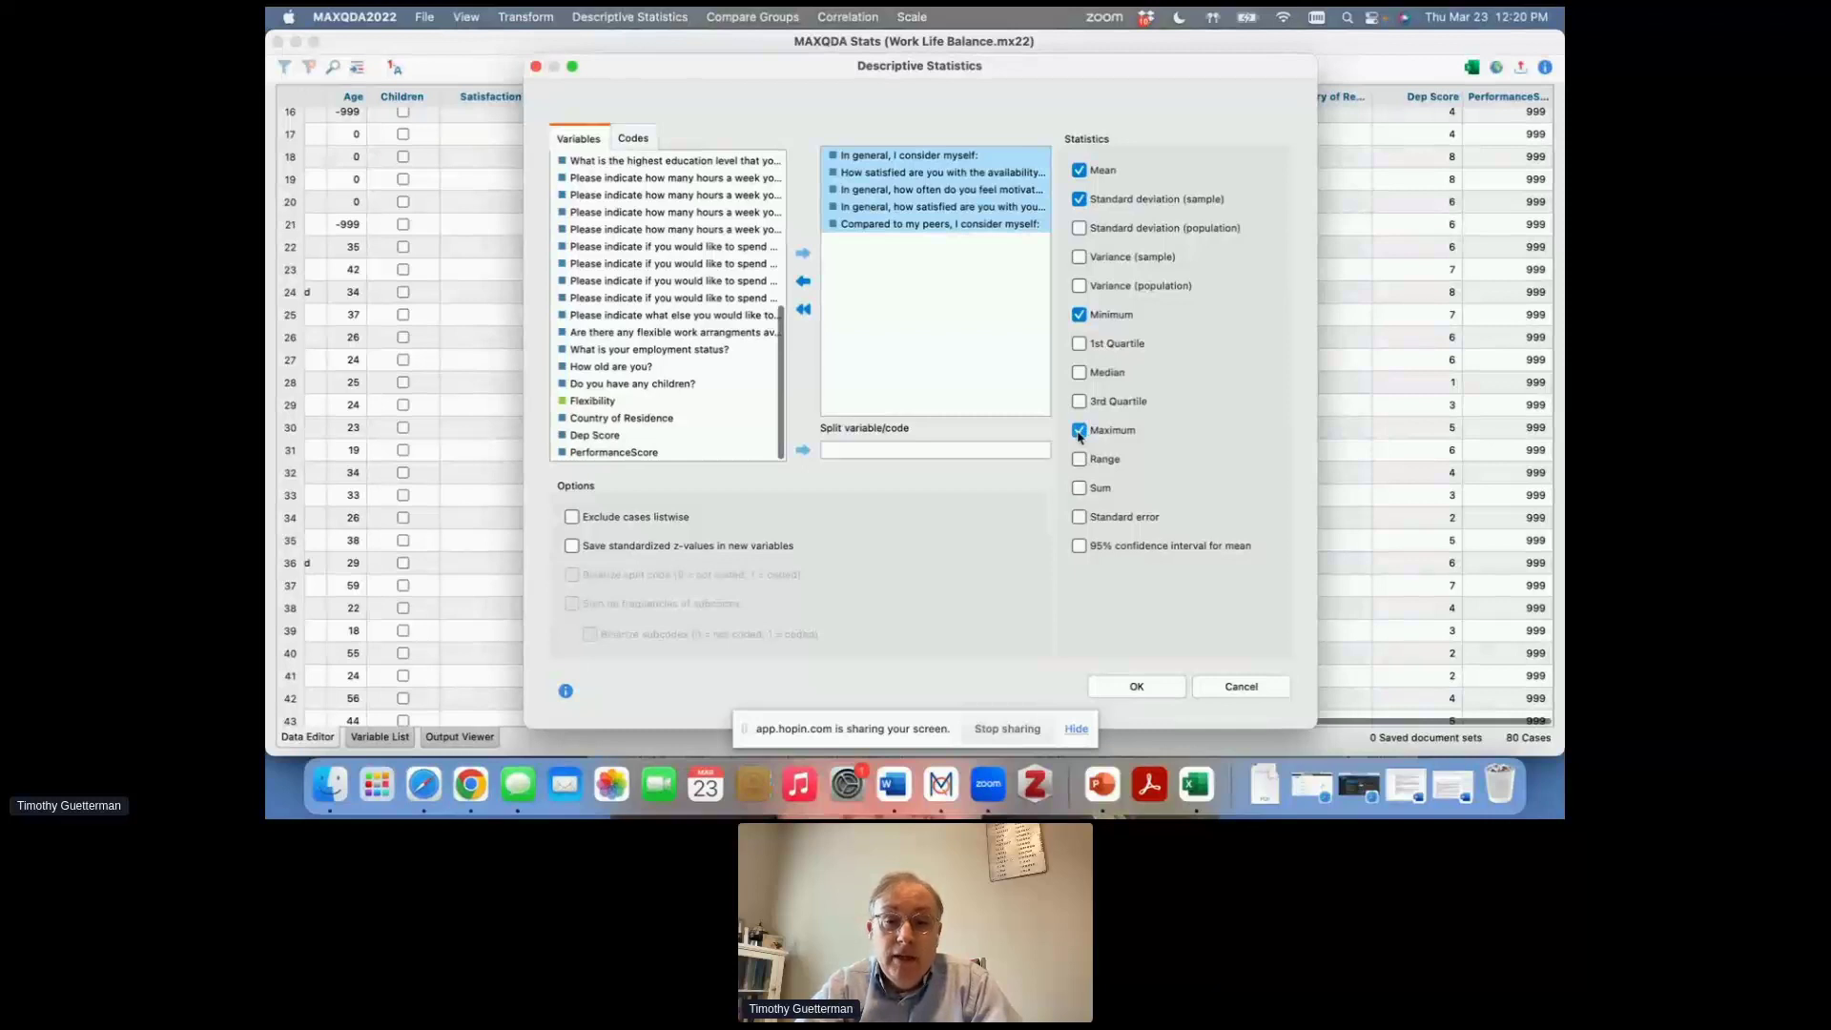
left_click(1079, 546)
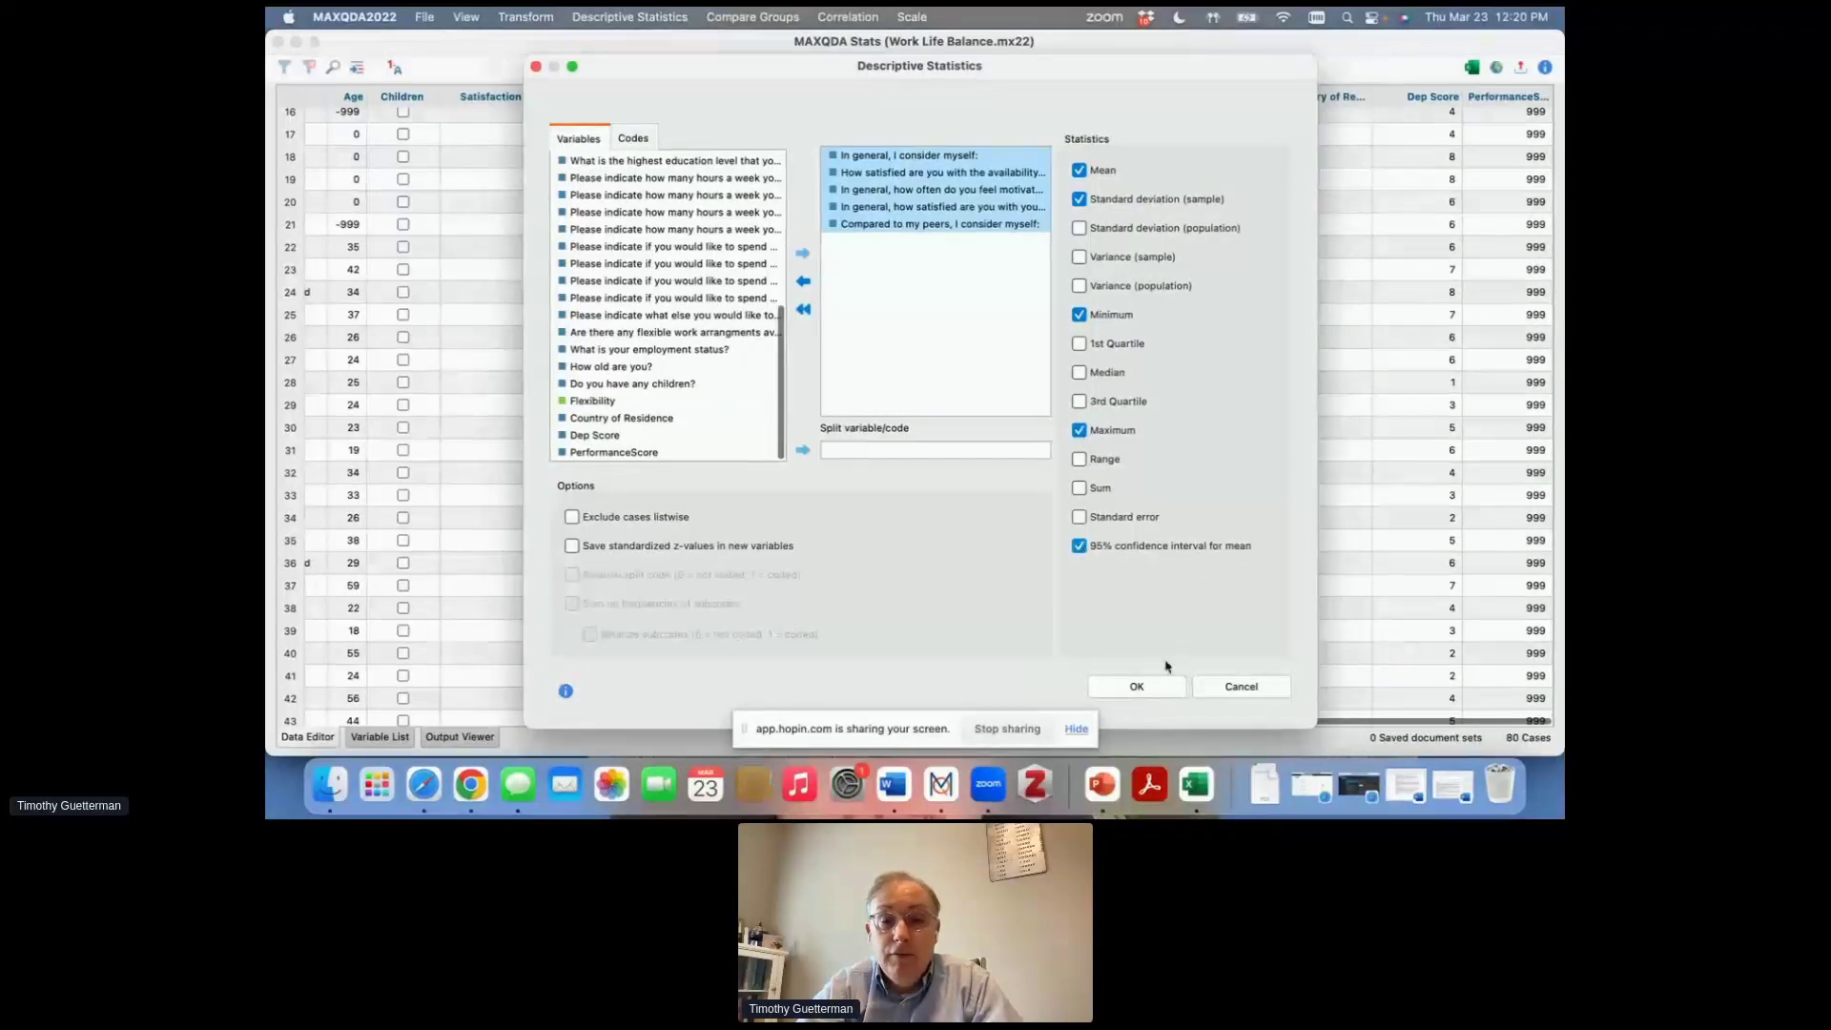
left_click(1152, 686)
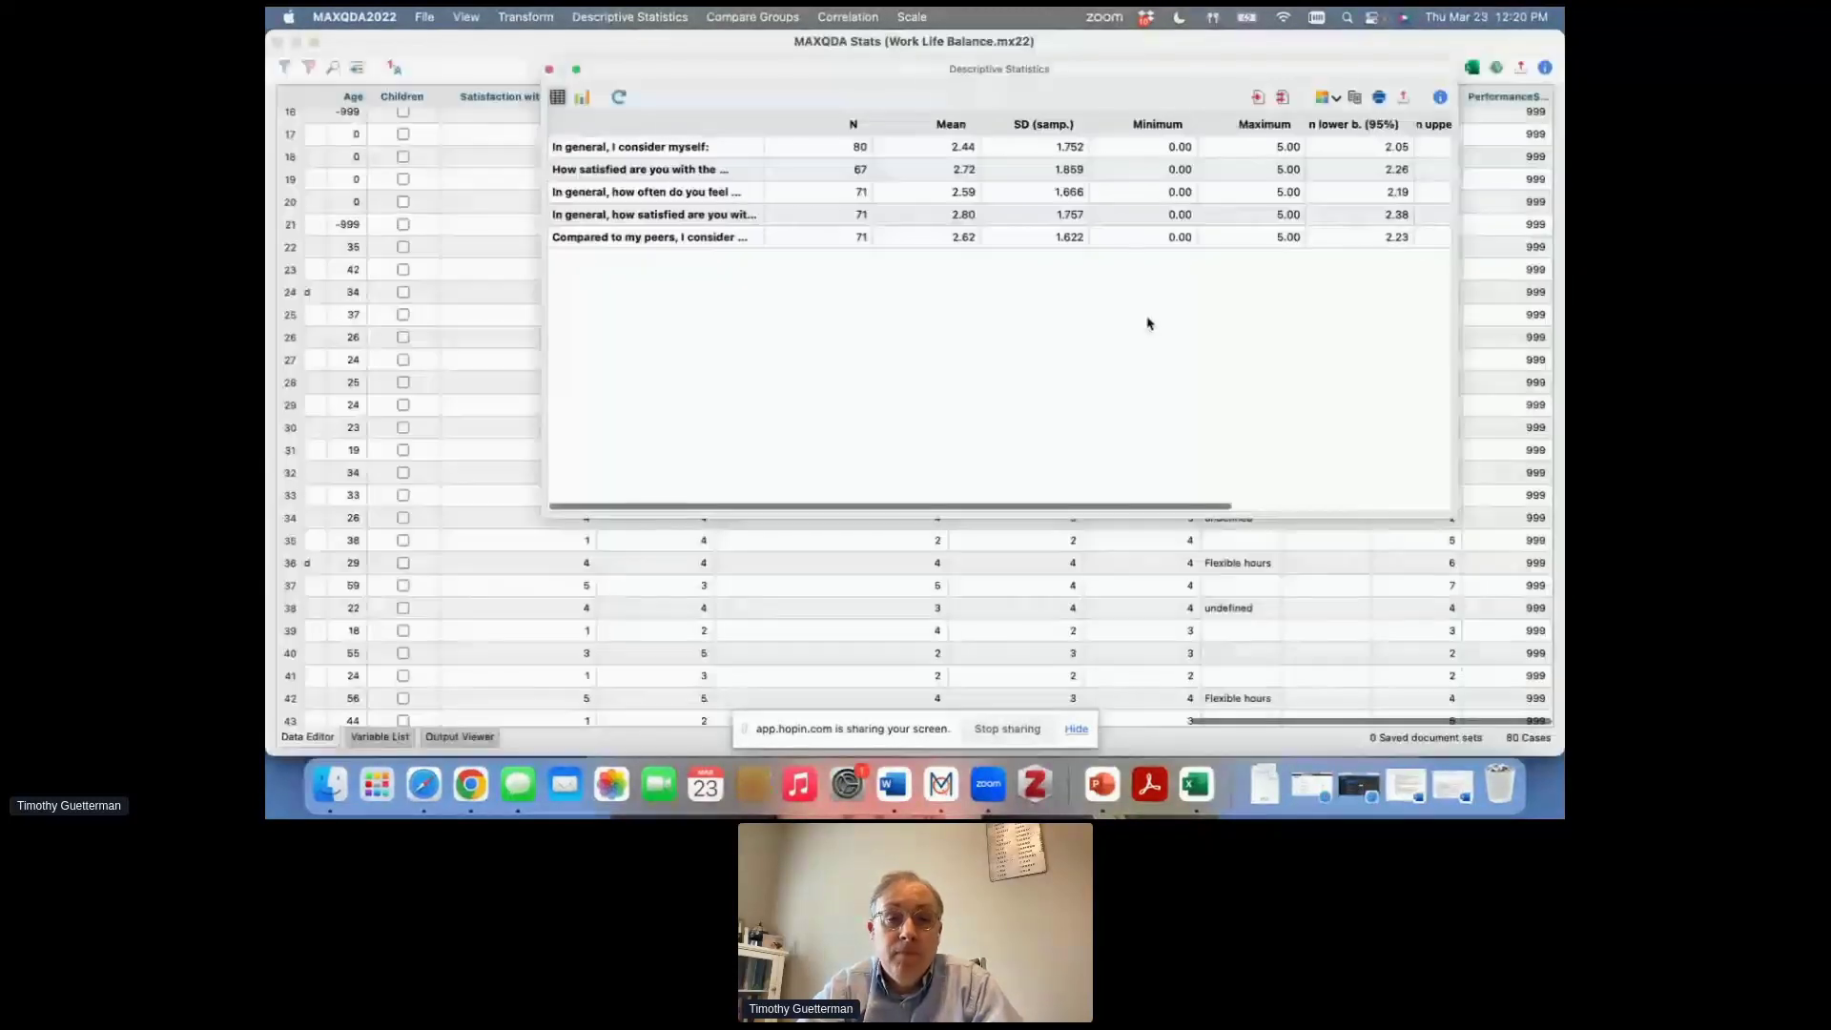
Insert the descriptive statistics table into the output viewer and move the results window clear of it to view the inserted table.
left_click_drag(1074, 76, 887, 86)
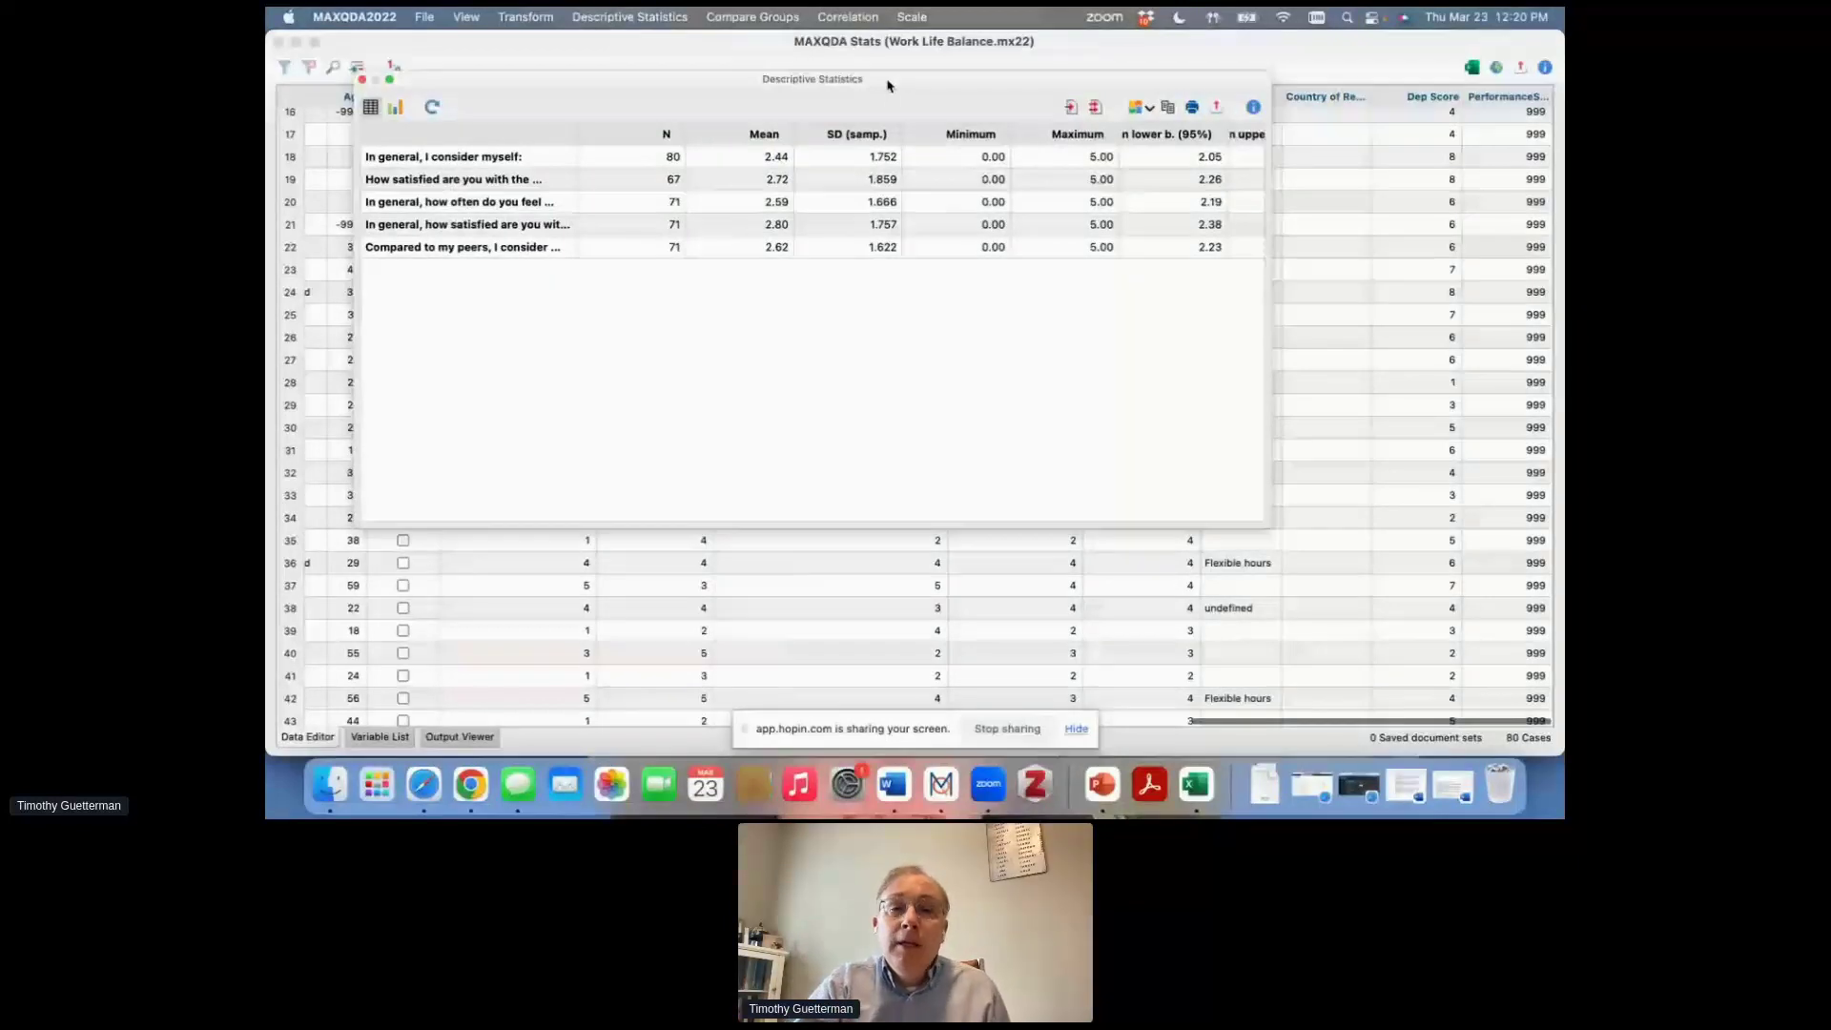
left_click(1070, 109)
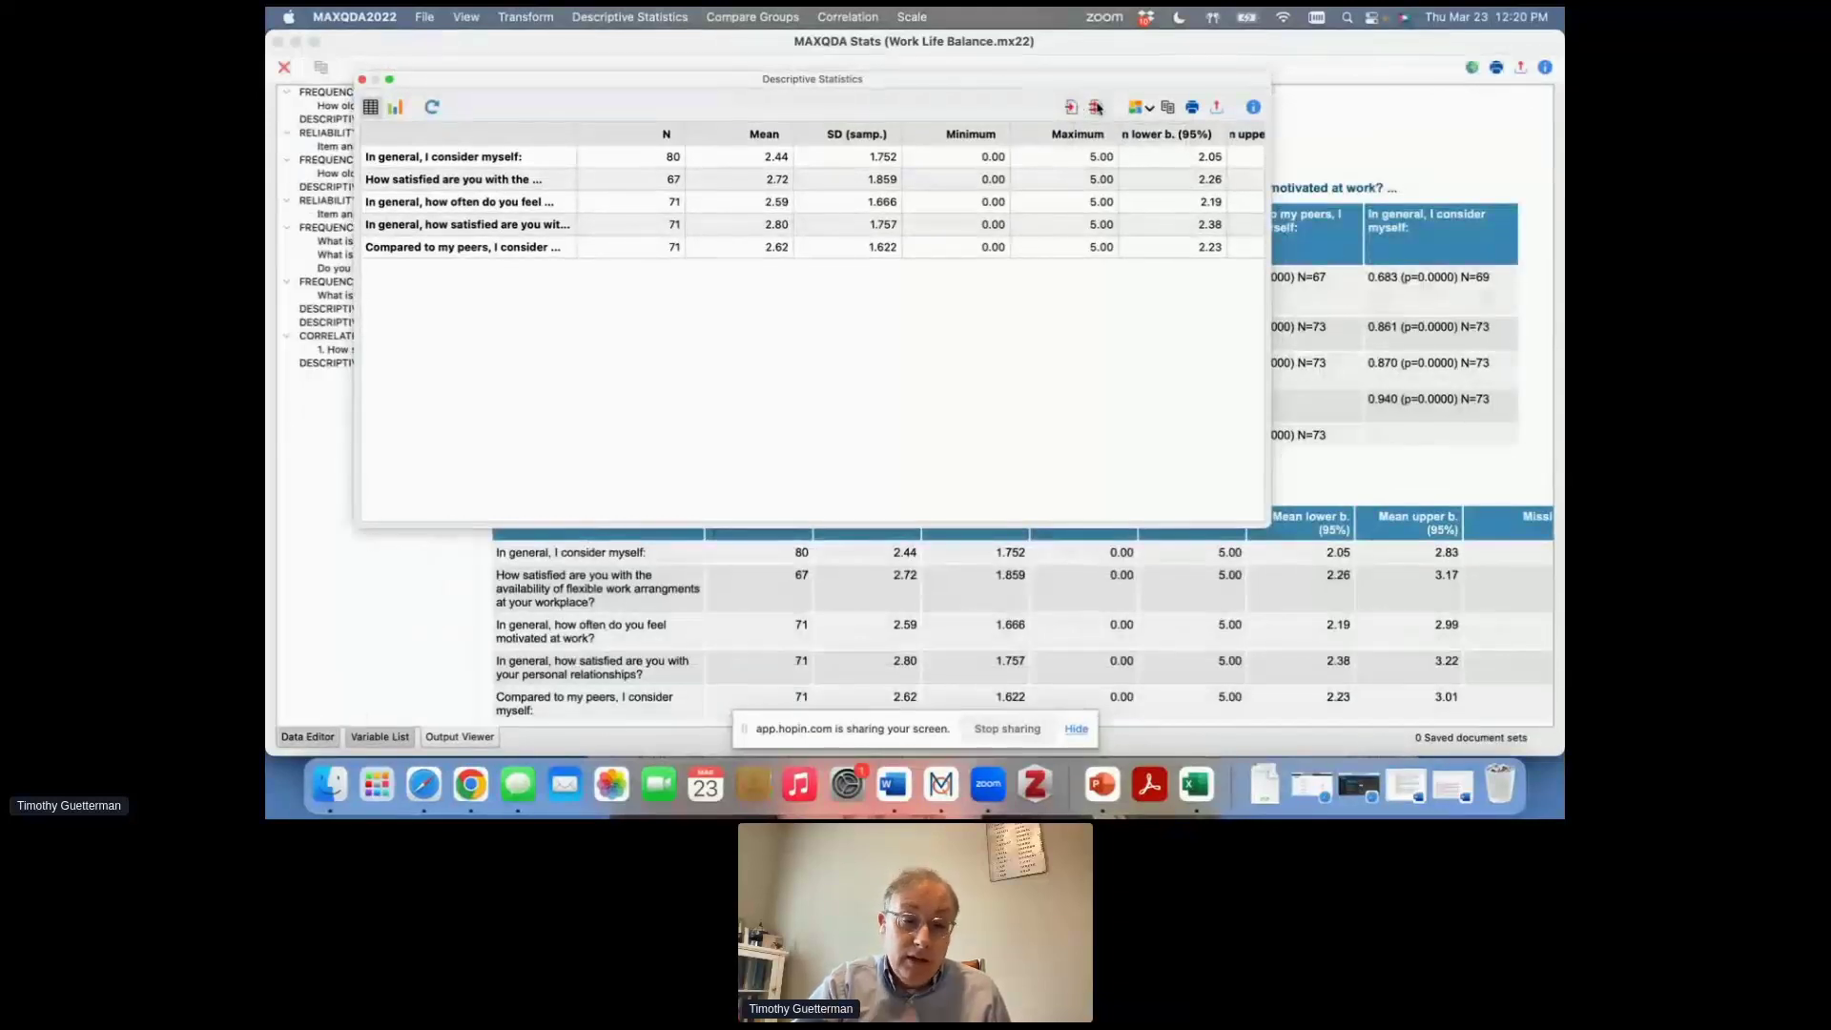
left_click_drag(657, 72, 656, 30)
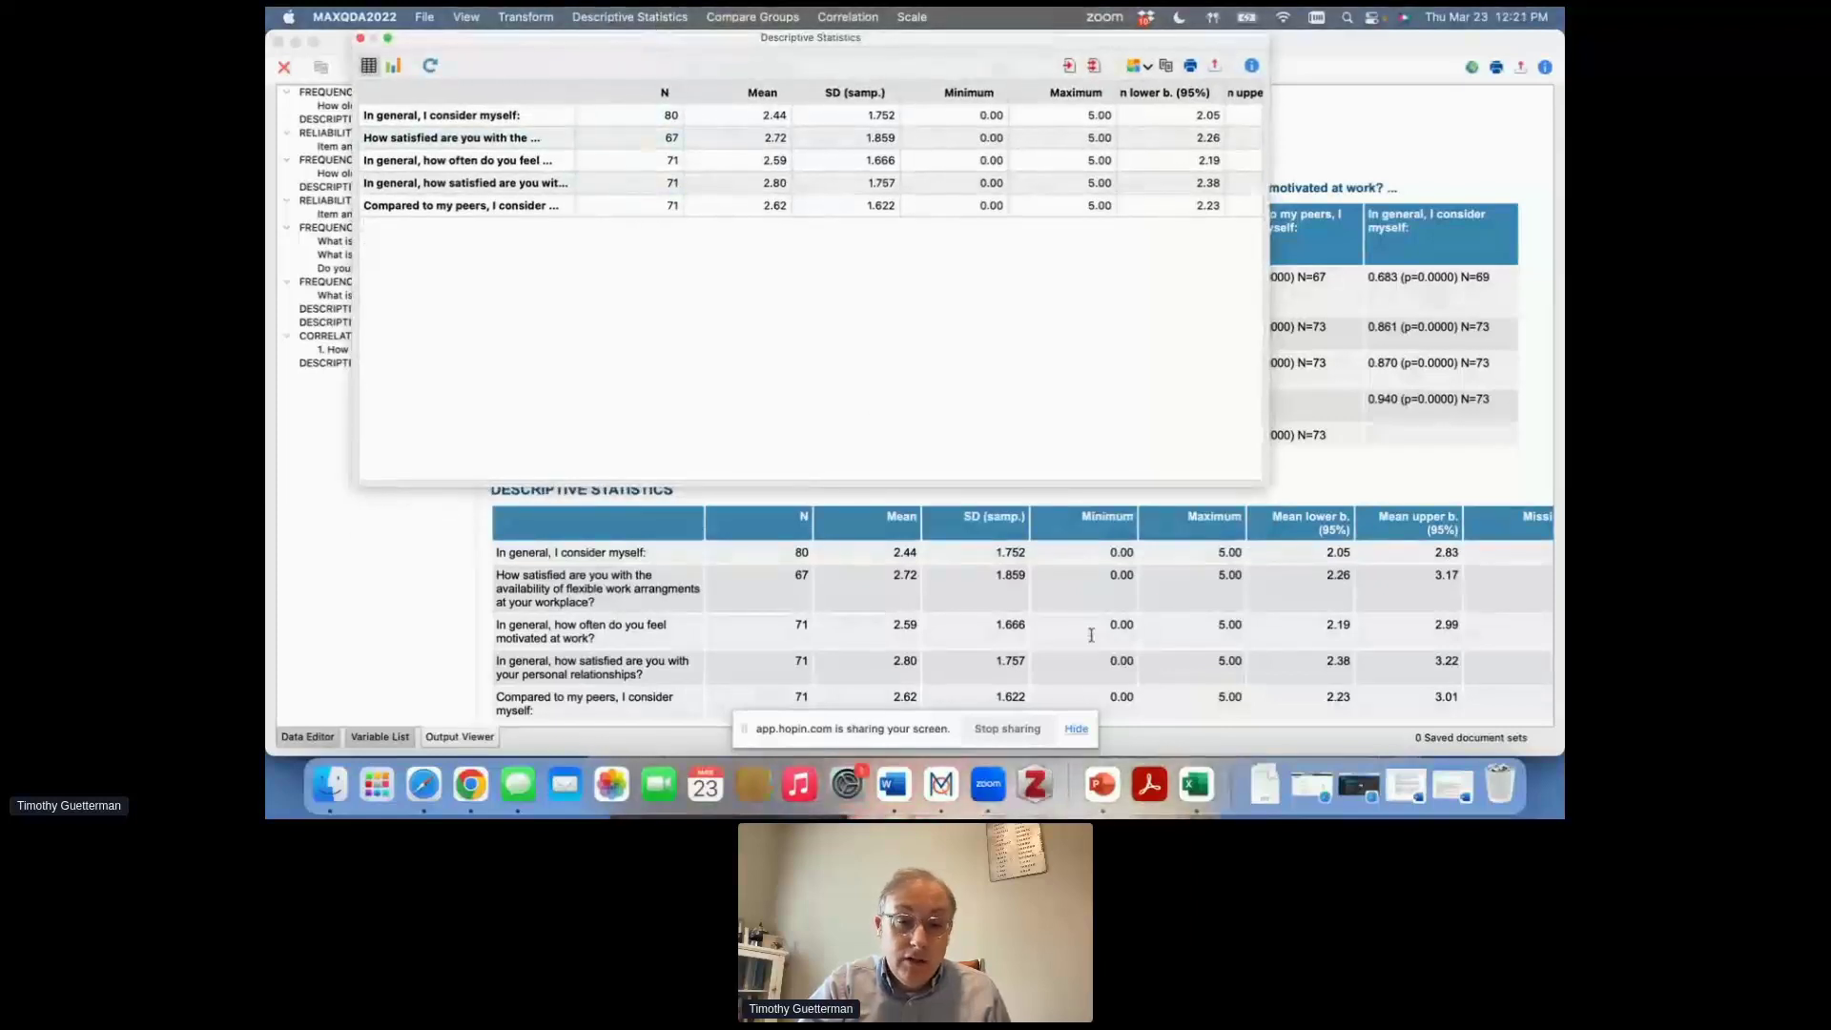
scroll(1090, 562, "right", 1)
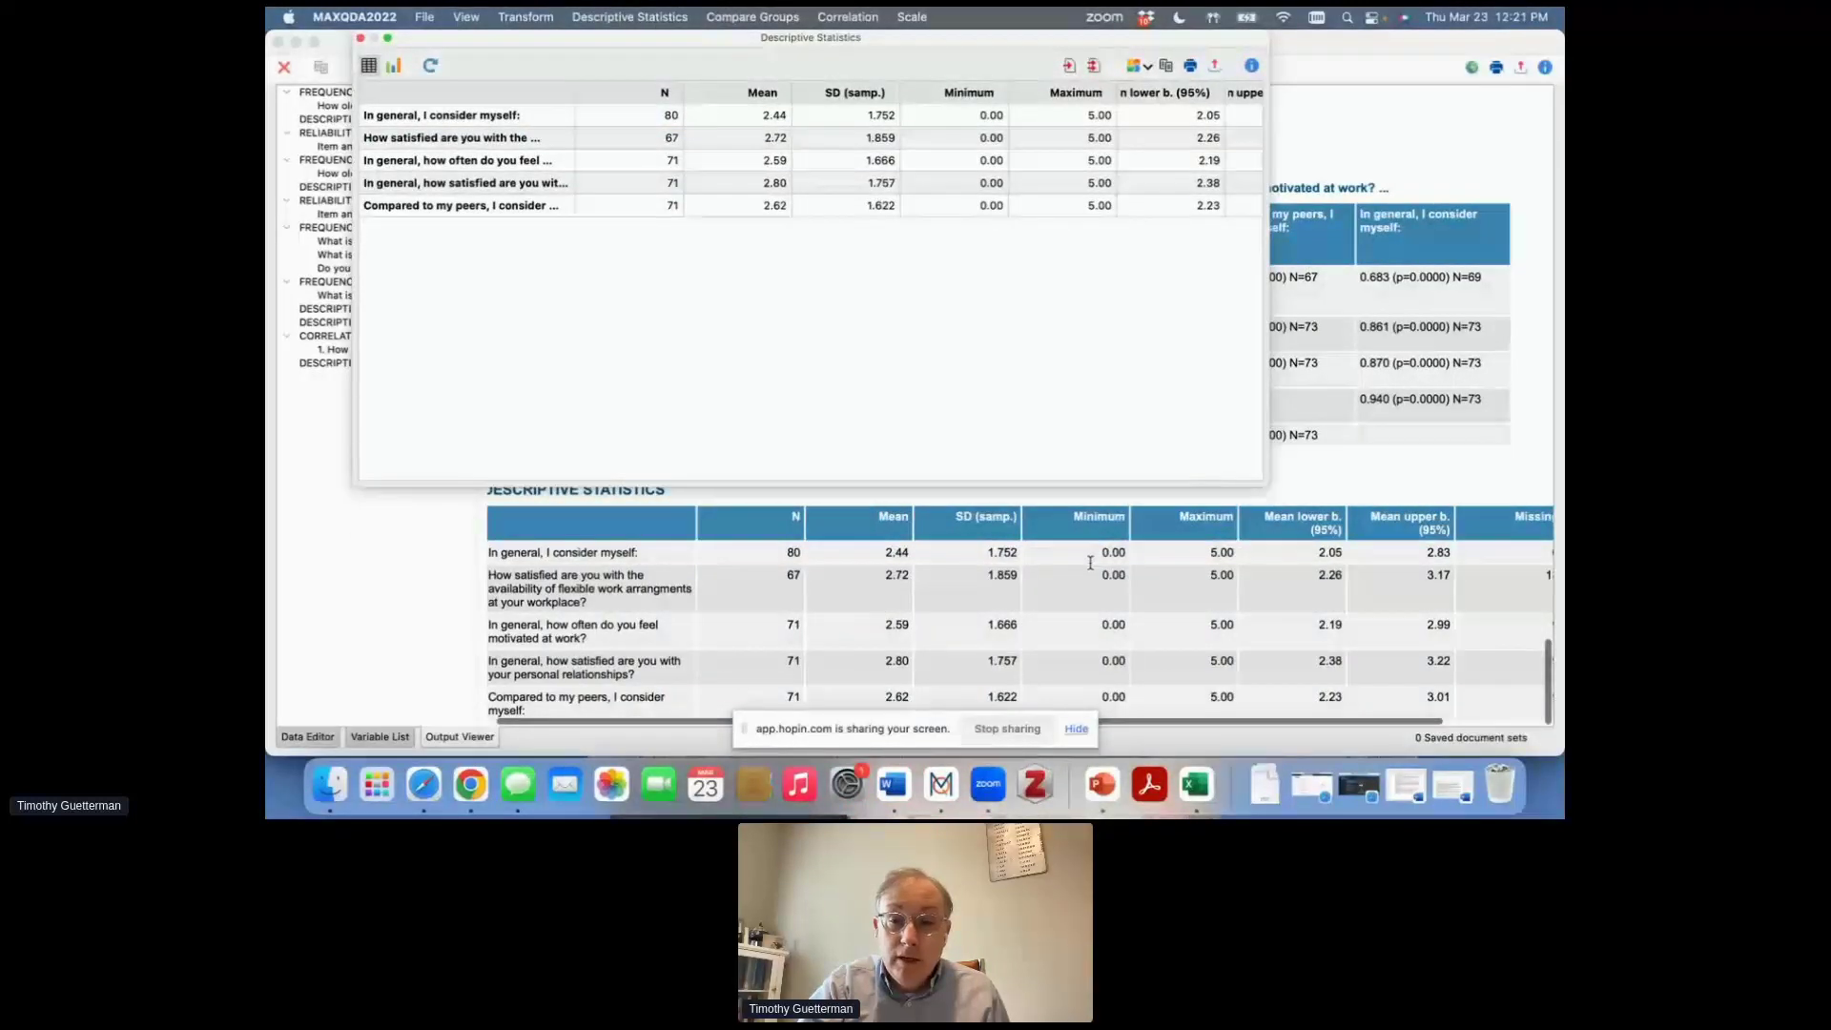
Examine the descriptive statistics of the five variables, from N and mean across to the confidence bounds and missing values.
scroll(1090, 563, "left", 1)
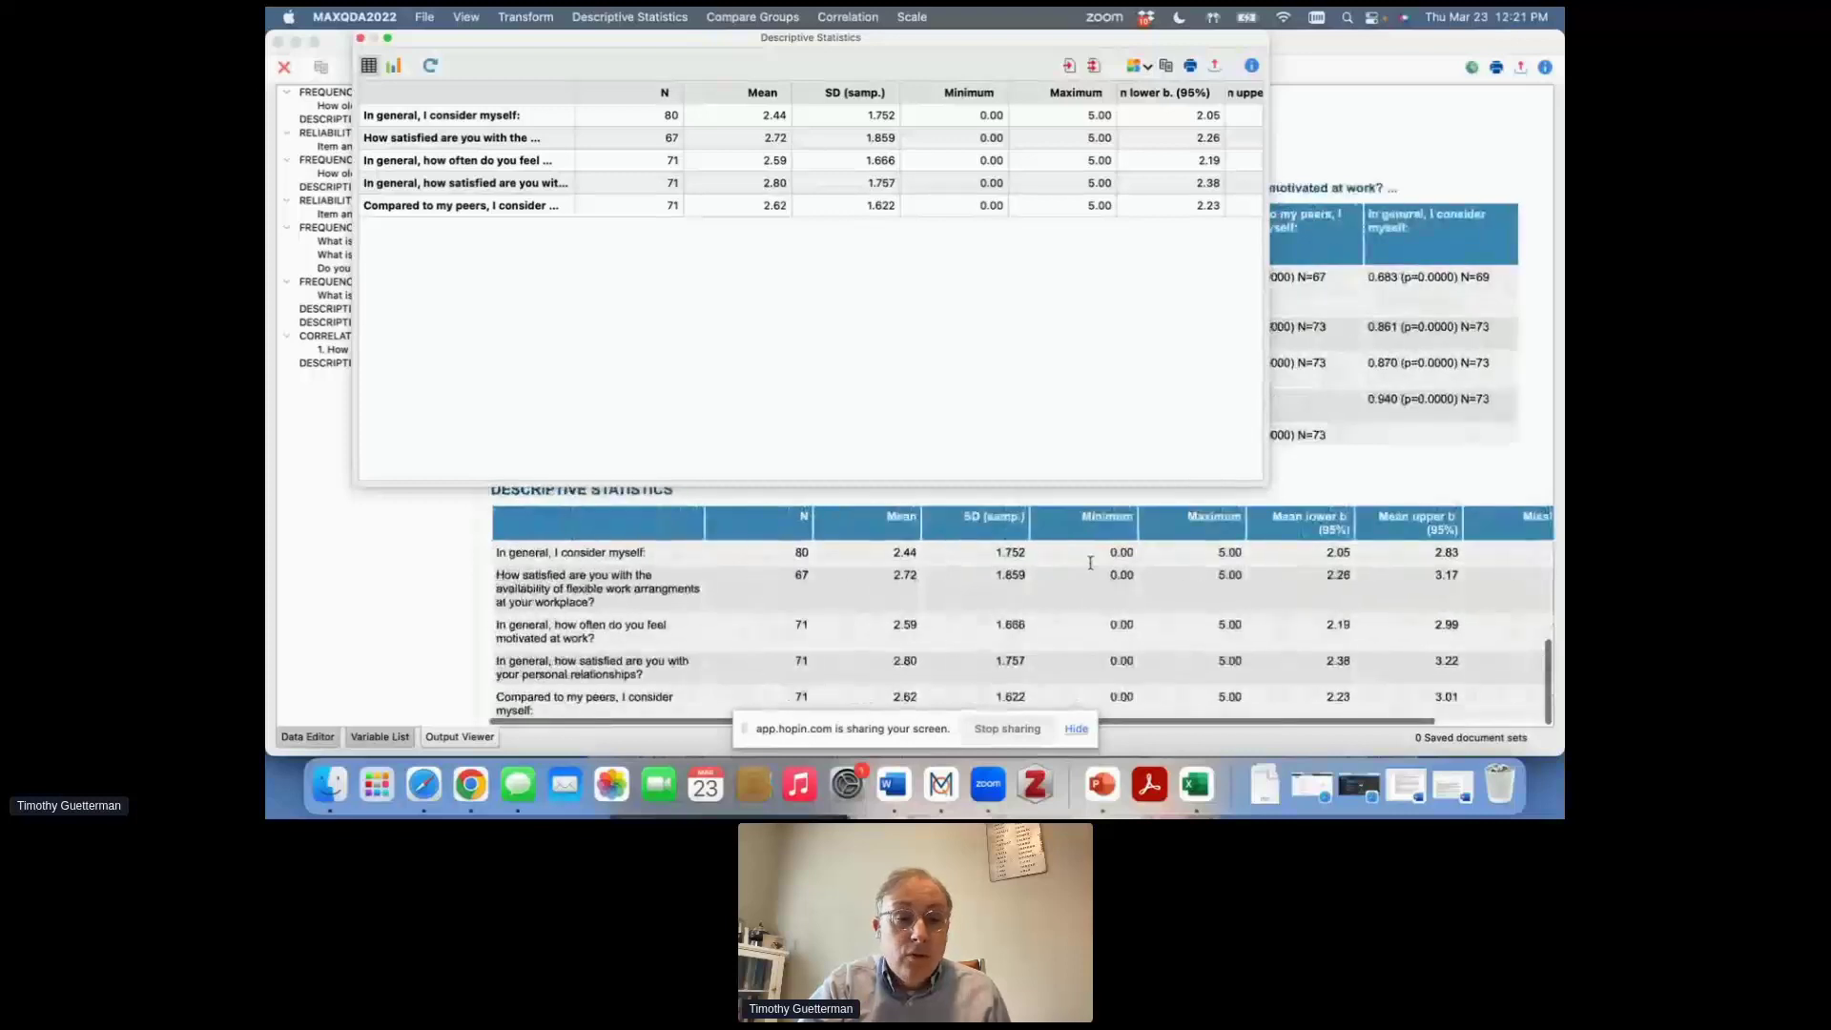
left_click(867, 121)
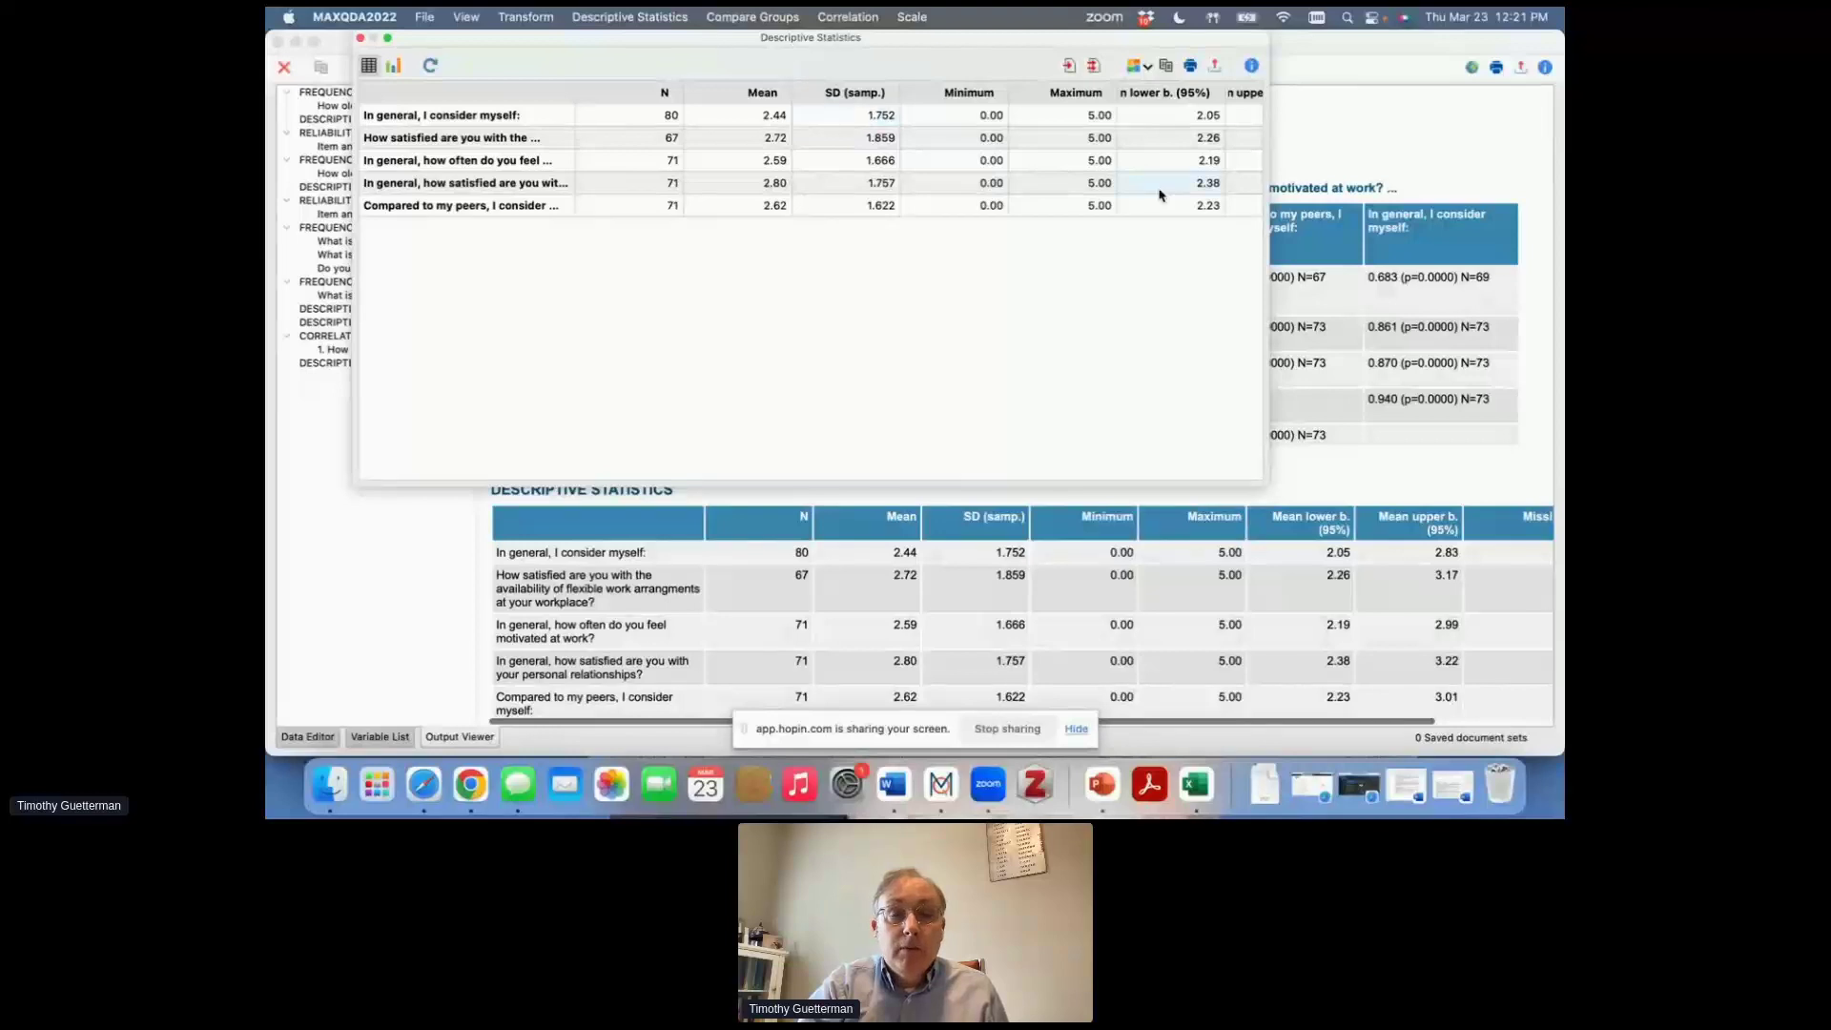
left_click(1177, 122)
scroll(1176, 144, "right", 3)
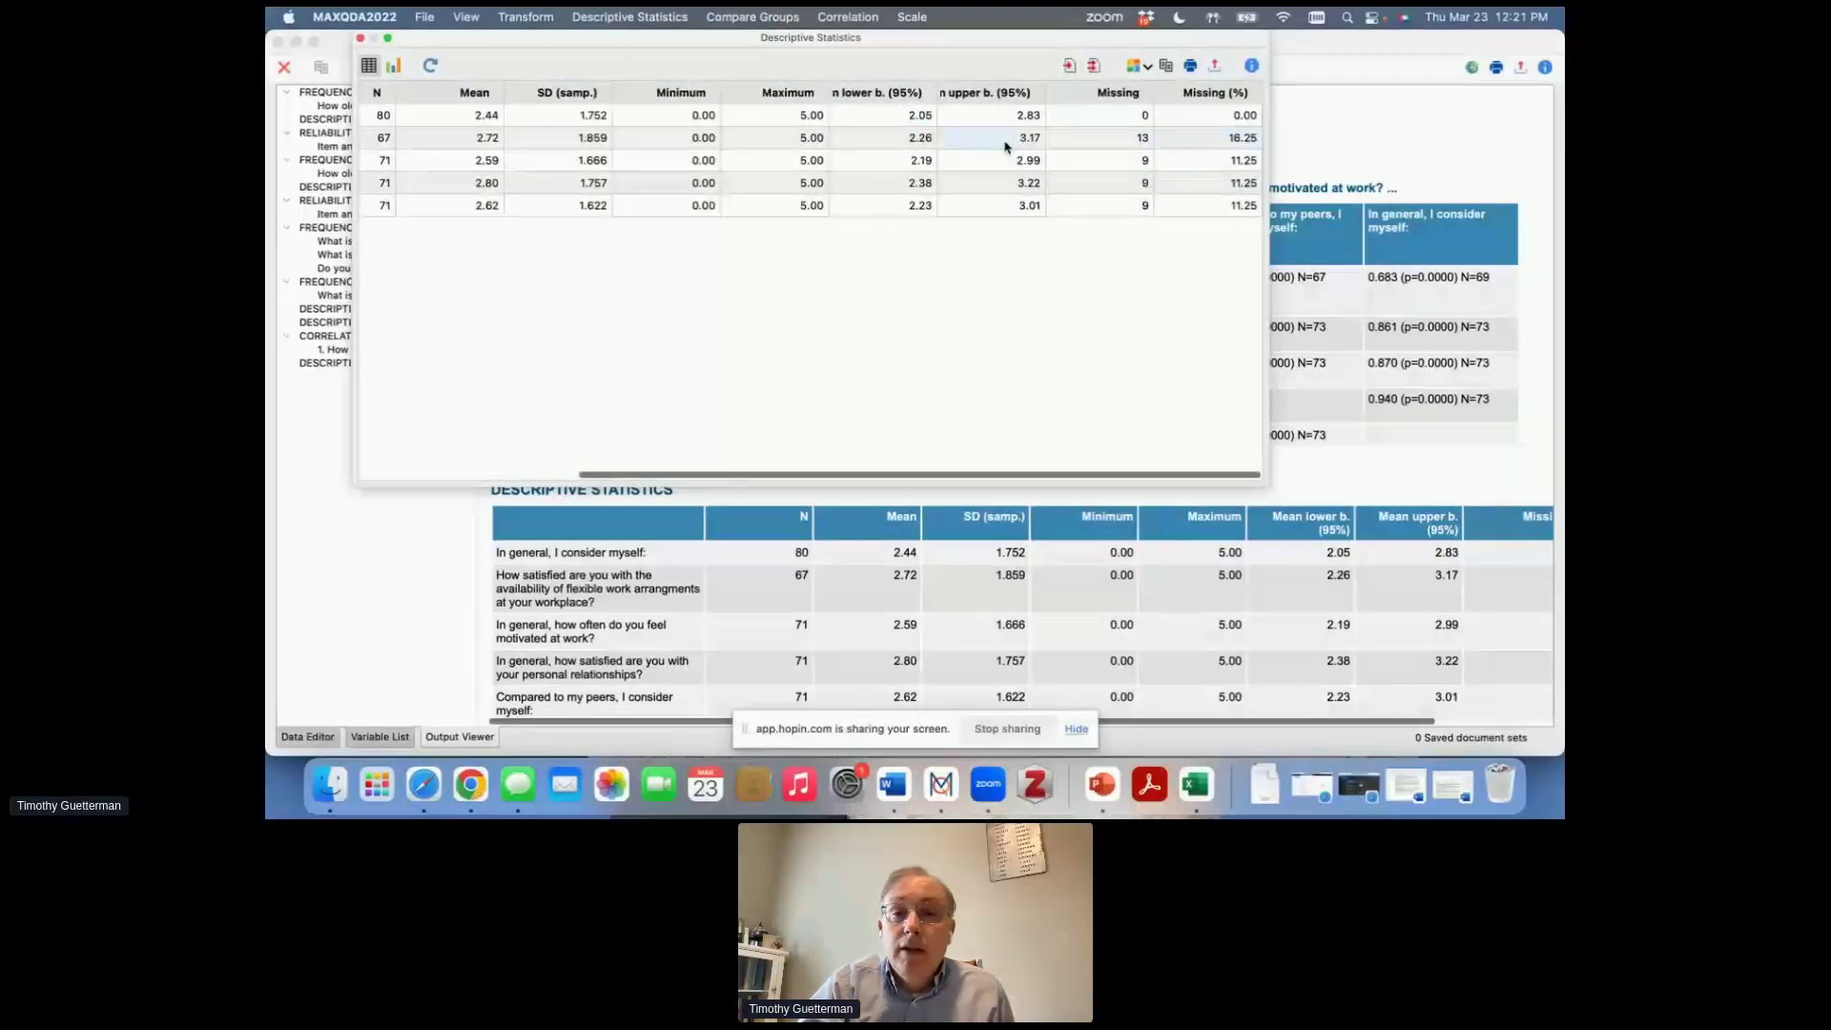
scroll(1006, 145, "left", 5)
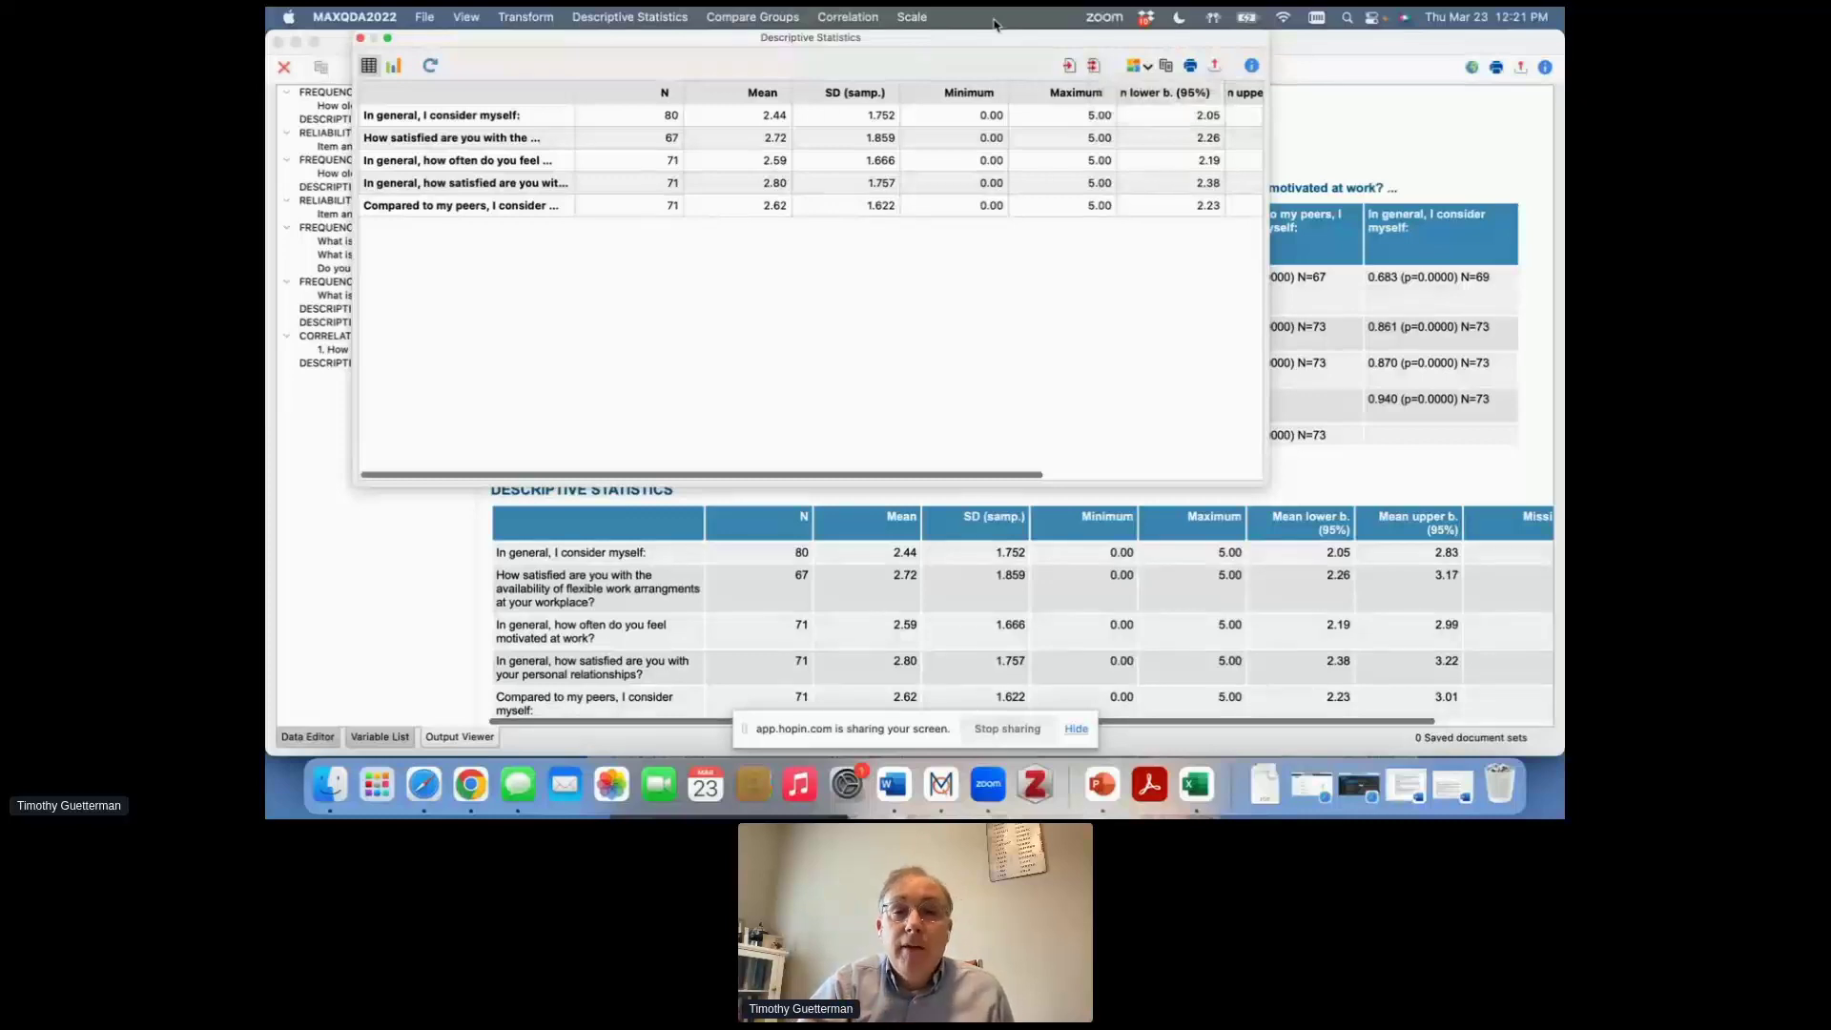
Reposition the Descriptive Statistics results window and view which worksheets the results can be sent to, without choosing one.
left_click_drag(987, 39, 1041, 56)
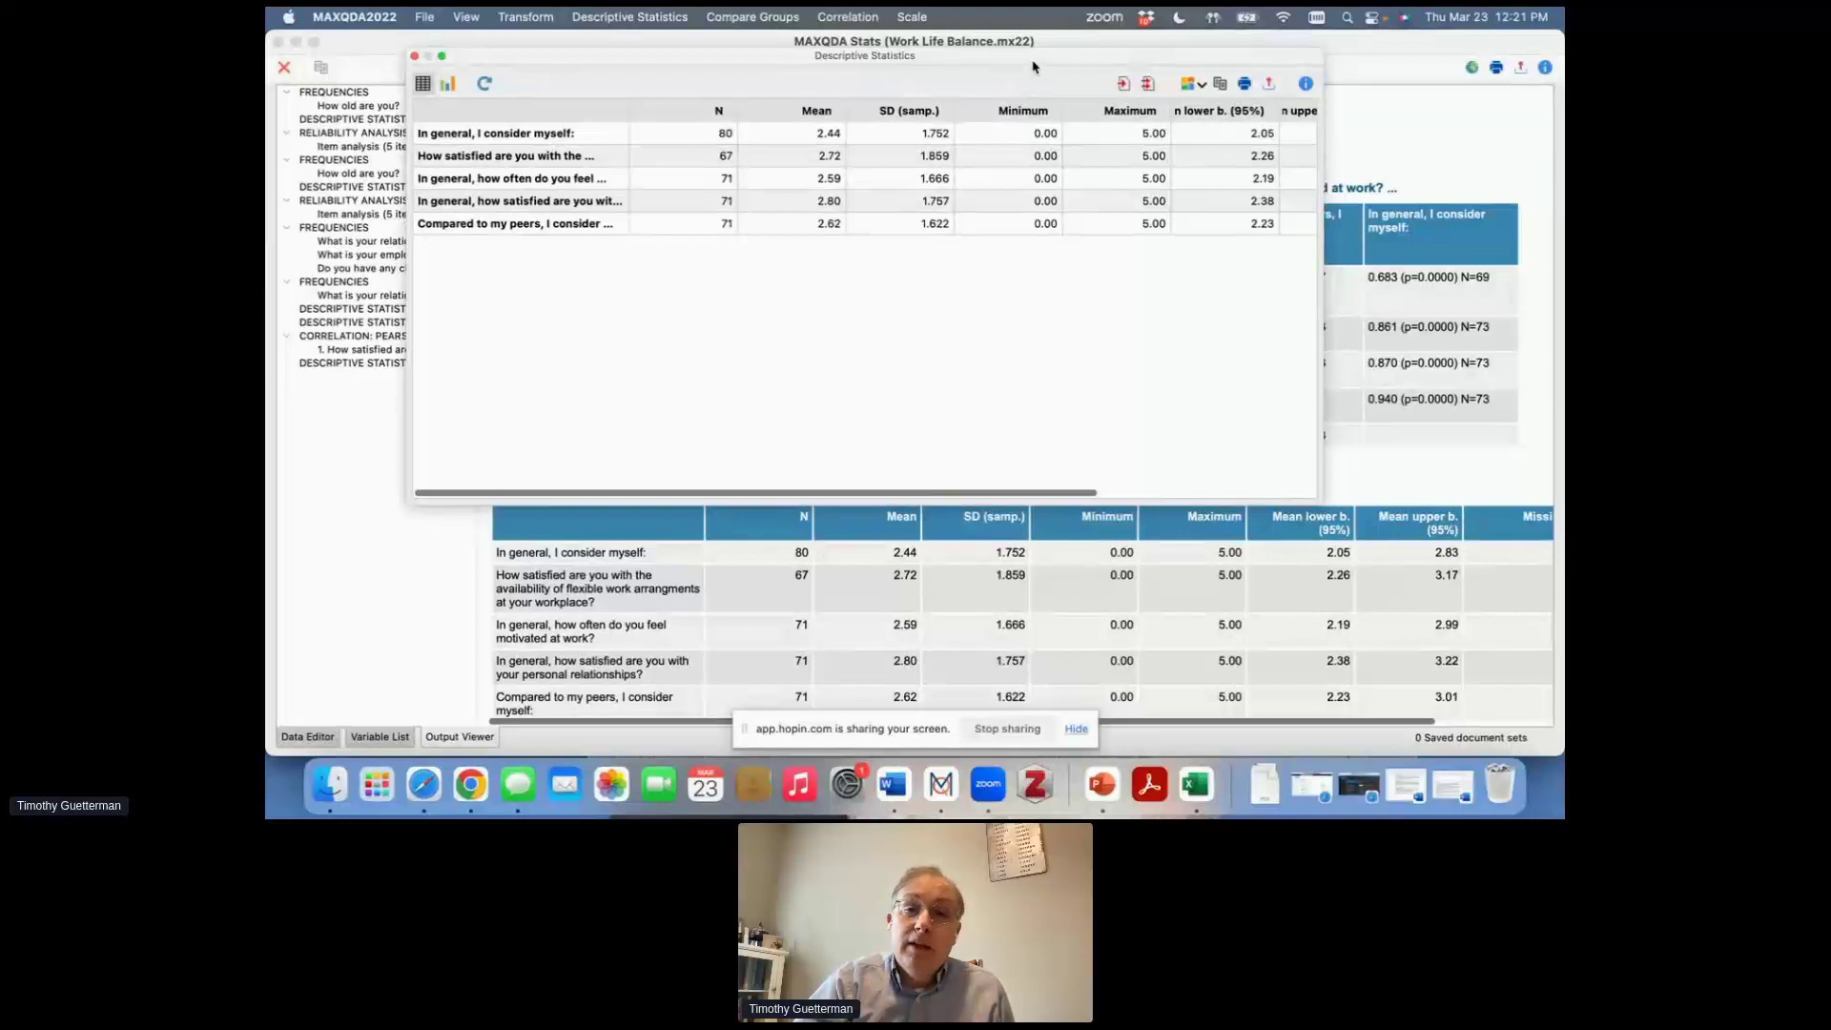
left_click(1203, 86)
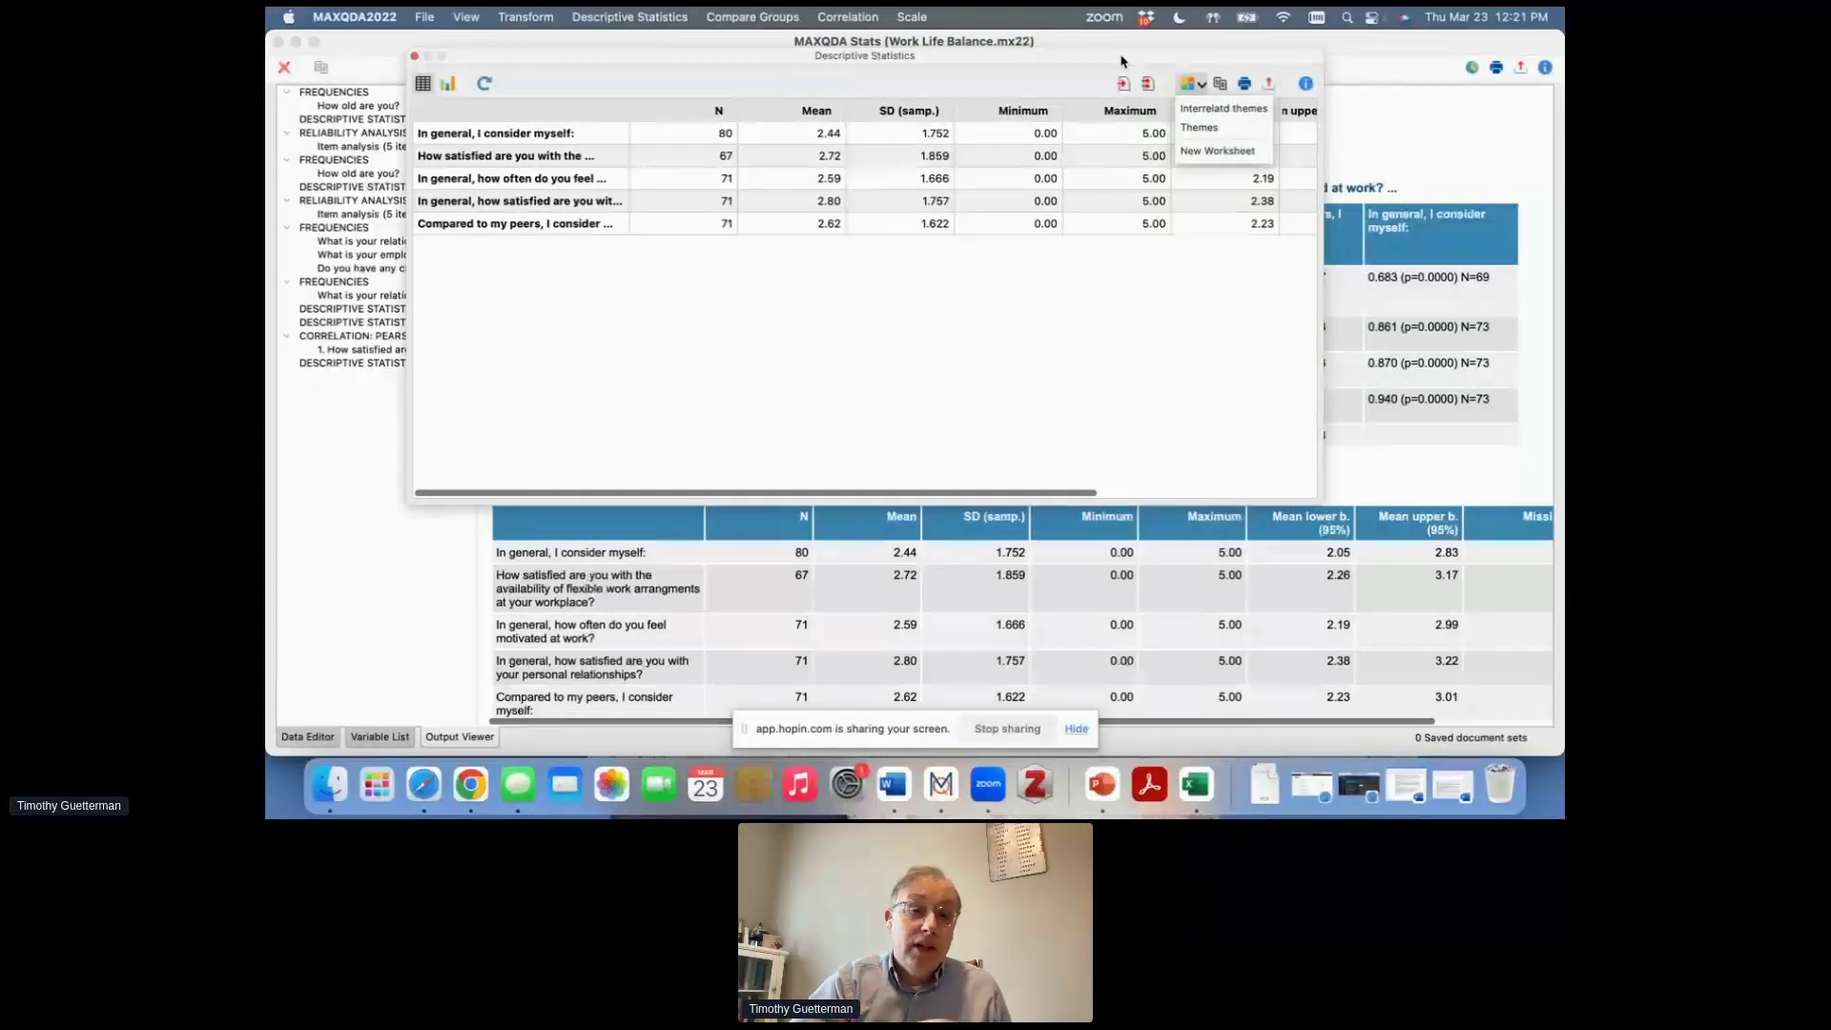
left_click(946, 67)
Show the descriptive statistics results as a chart for "In general, I consider myself:" and switch to the vertical box plot.
mouse_move(442, 55)
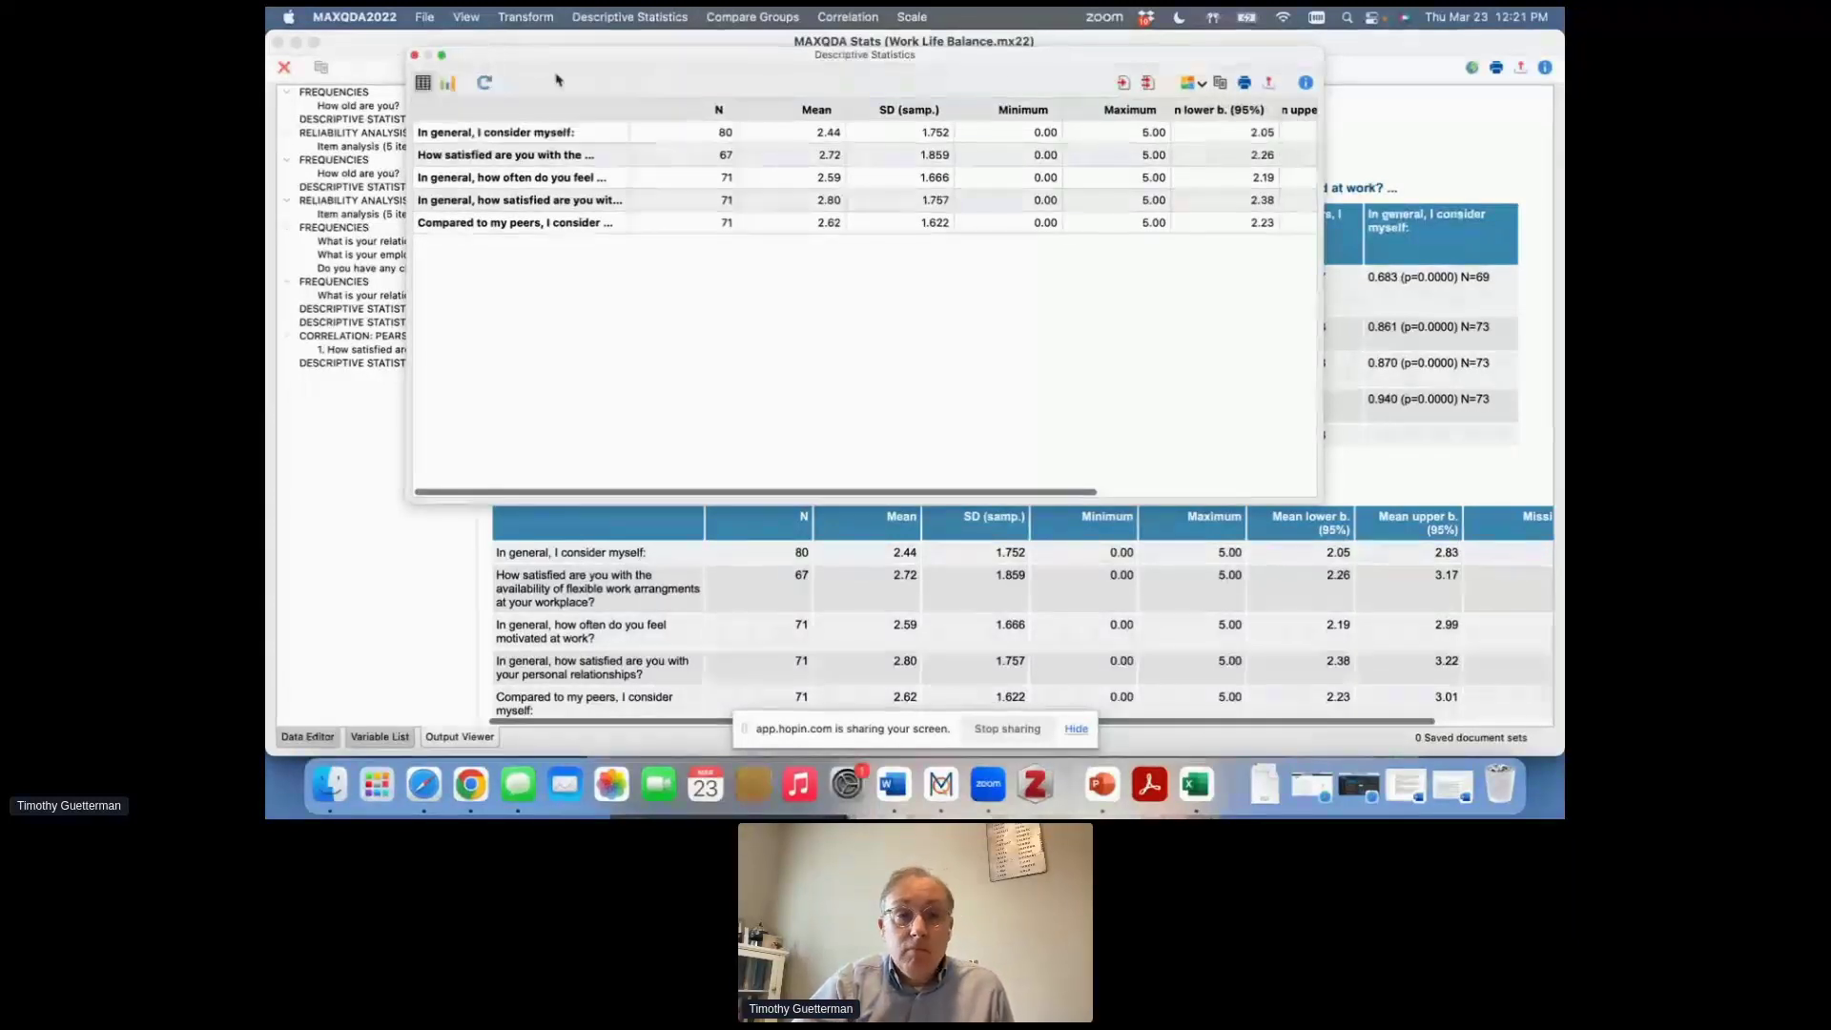
left_click(448, 84)
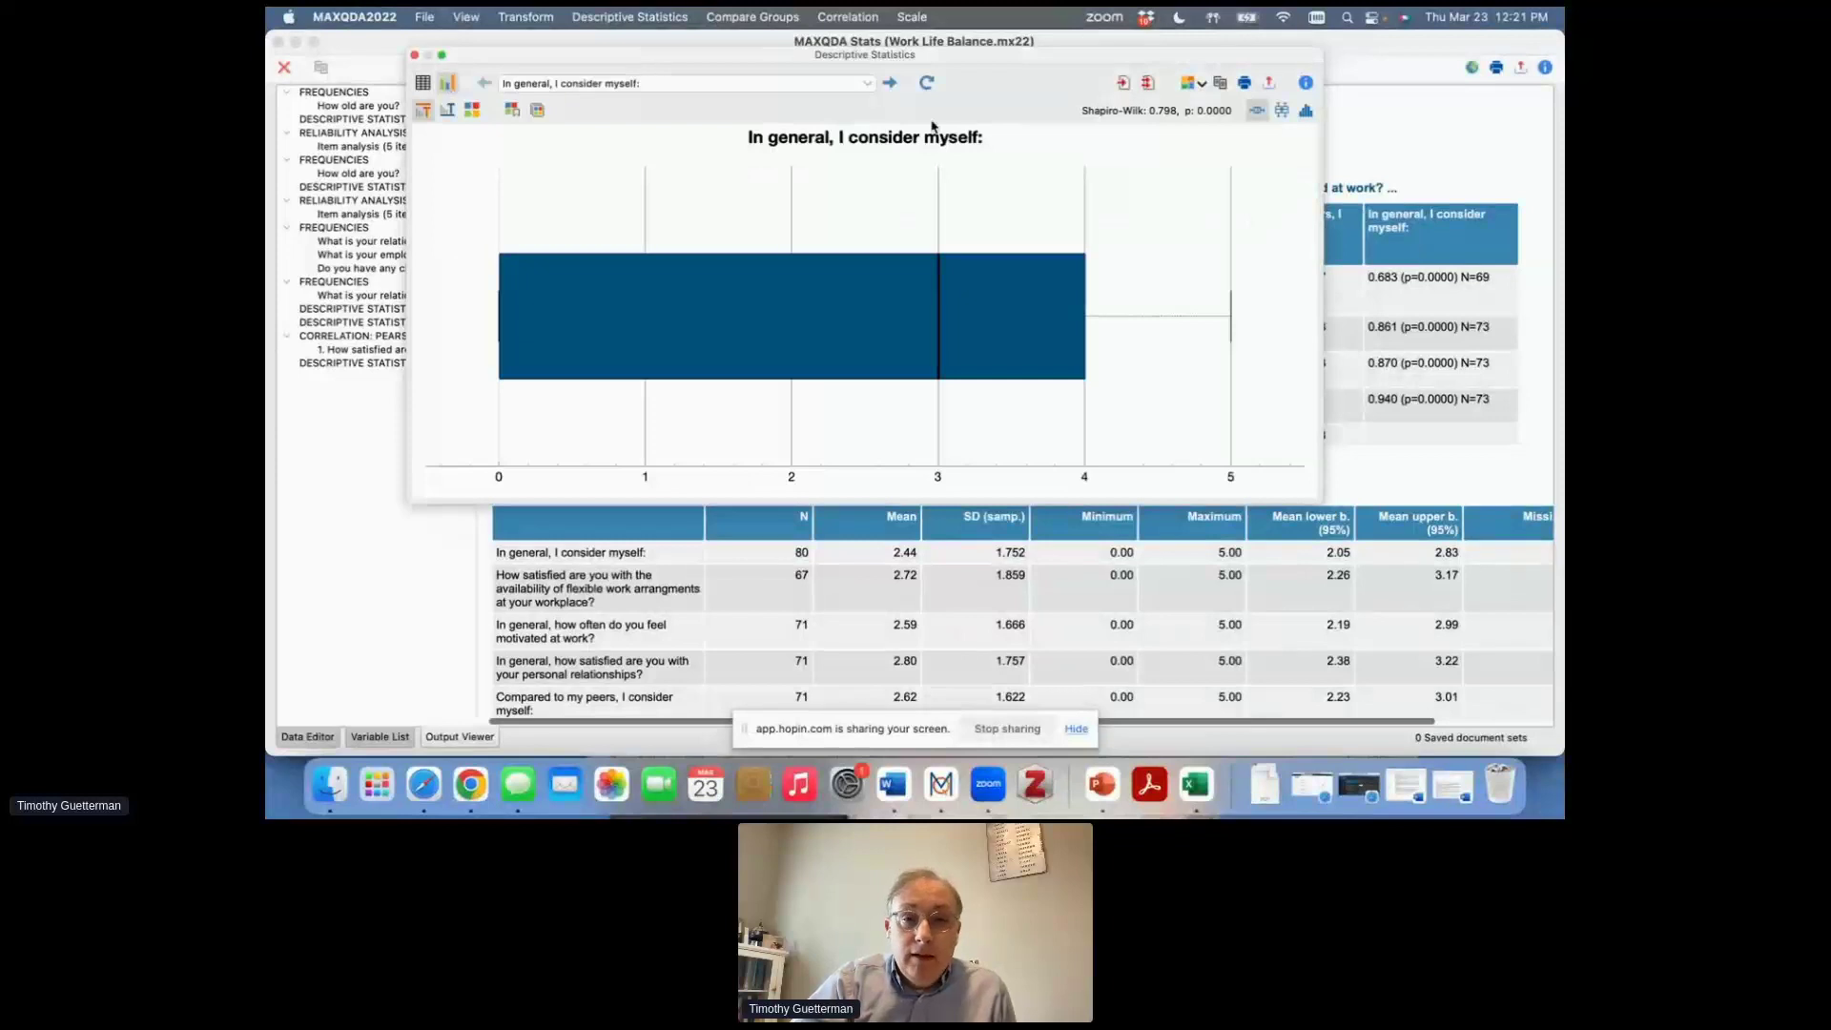
left_click(1282, 112)
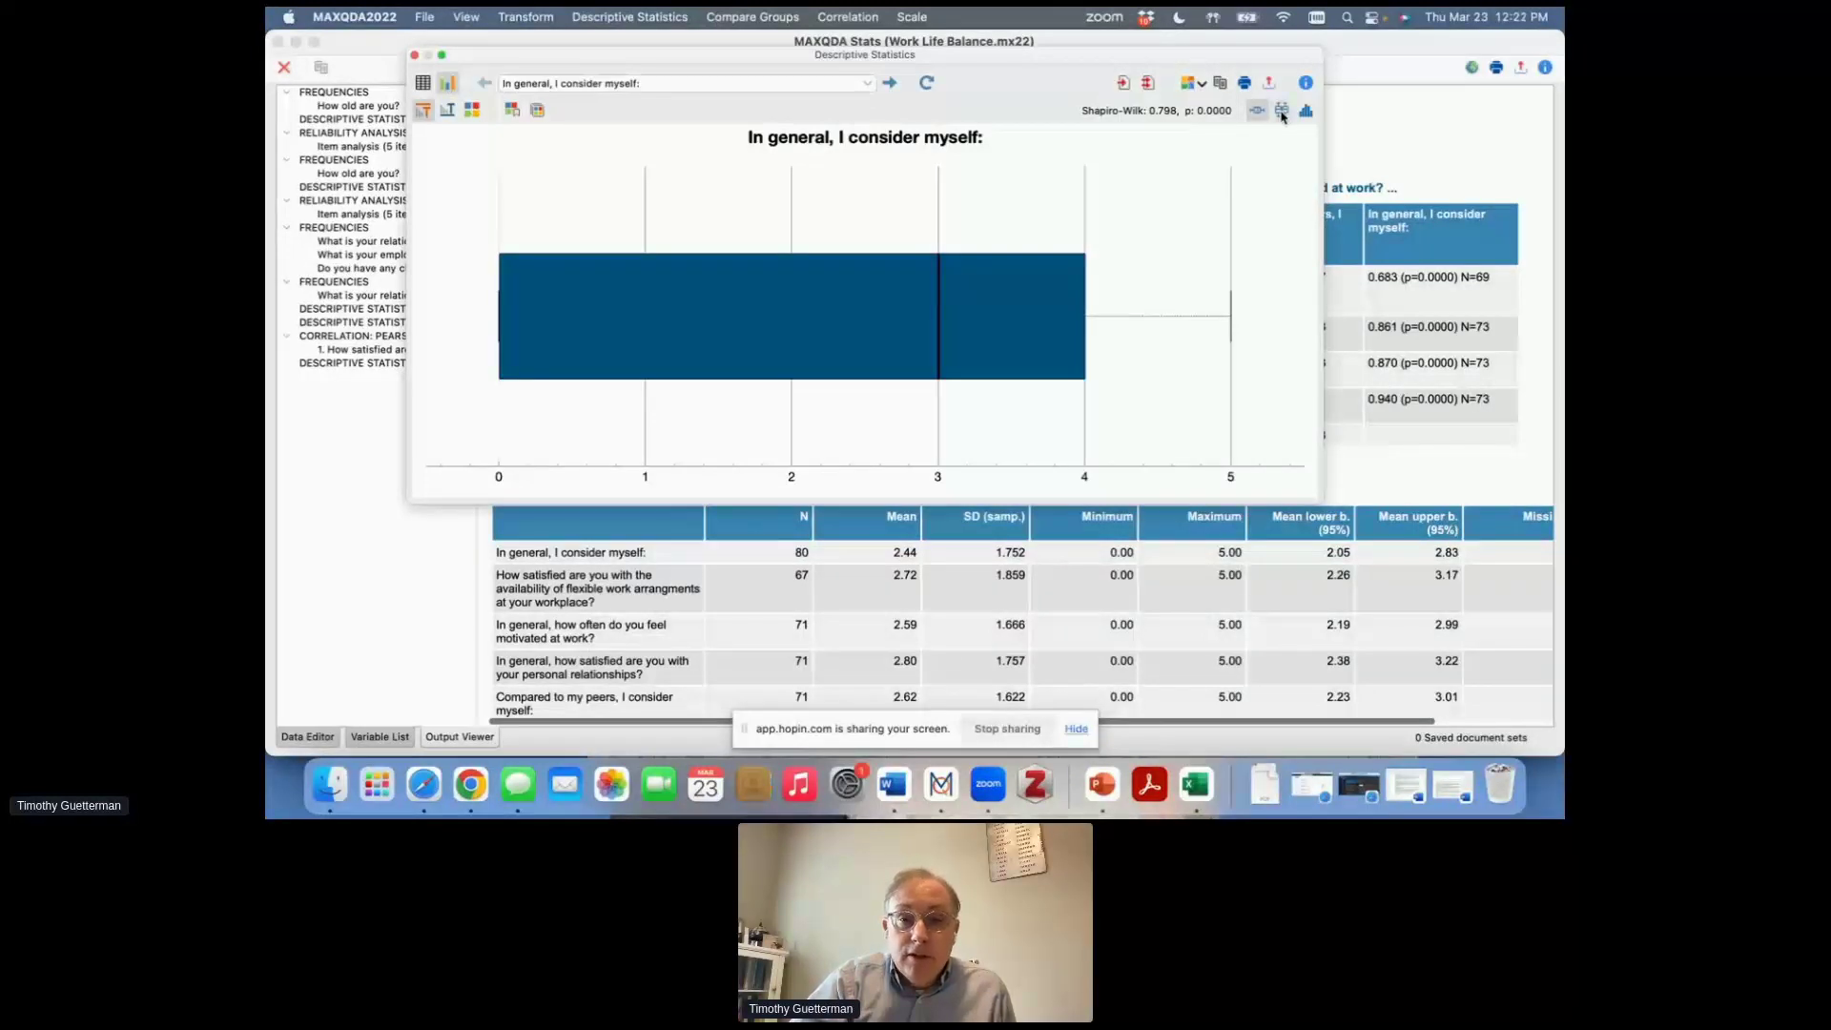